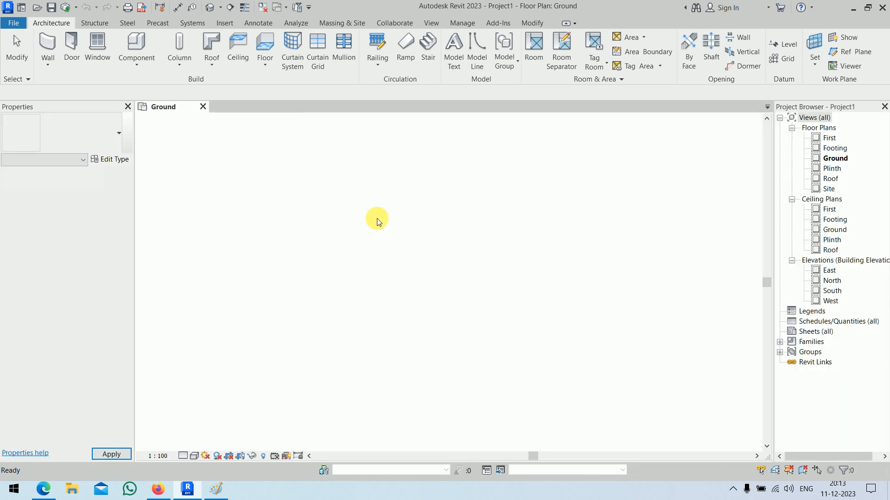
- Open the South elevation and set the Plinth level's elevation to -450 mm
double_click(831, 291)
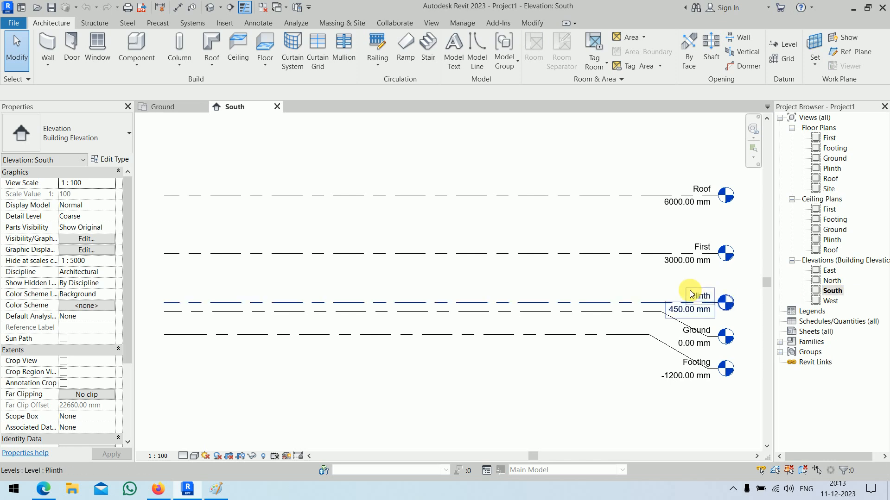
scroll(491, 223, up, 4)
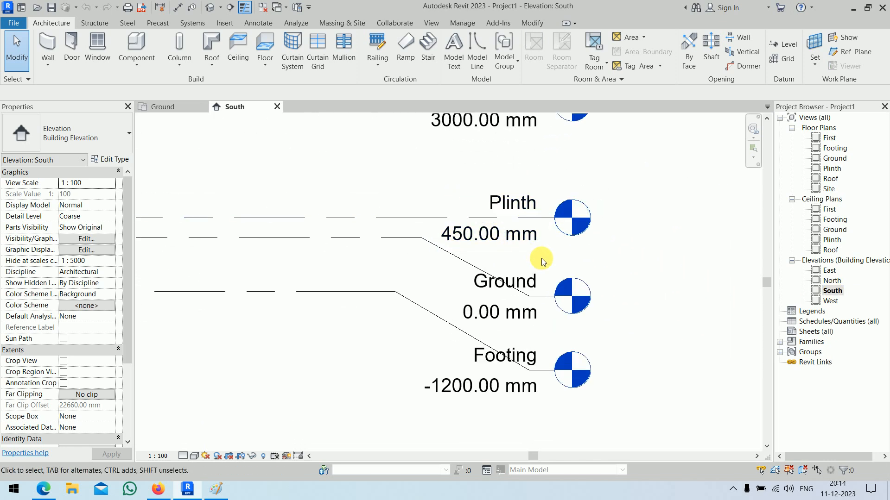
double_click(477, 228)
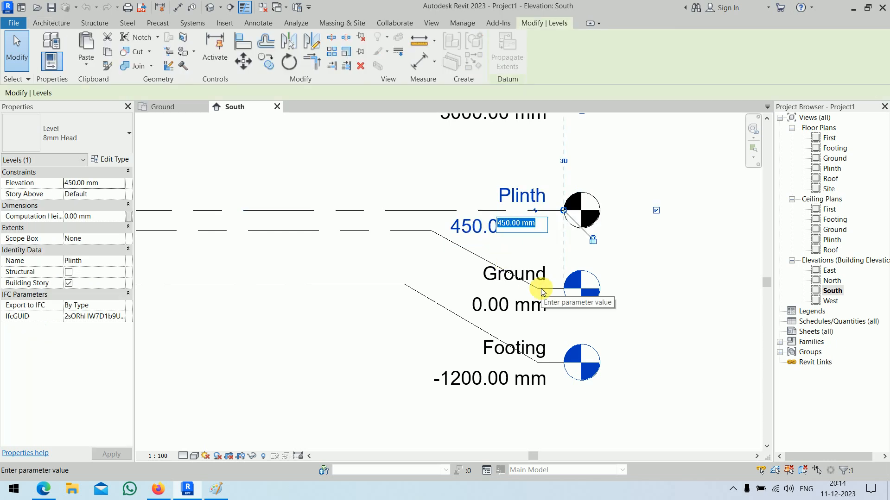
key(BackSpace)
text(-450)
key(Return)
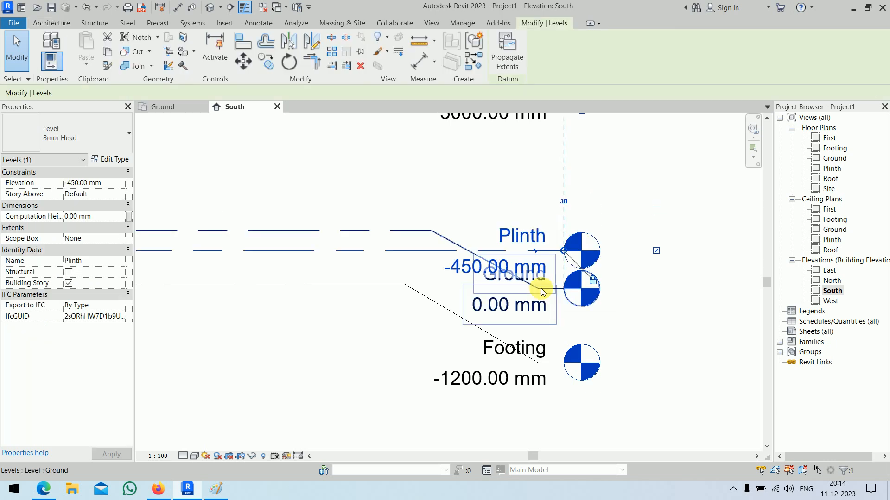
click(671, 343)
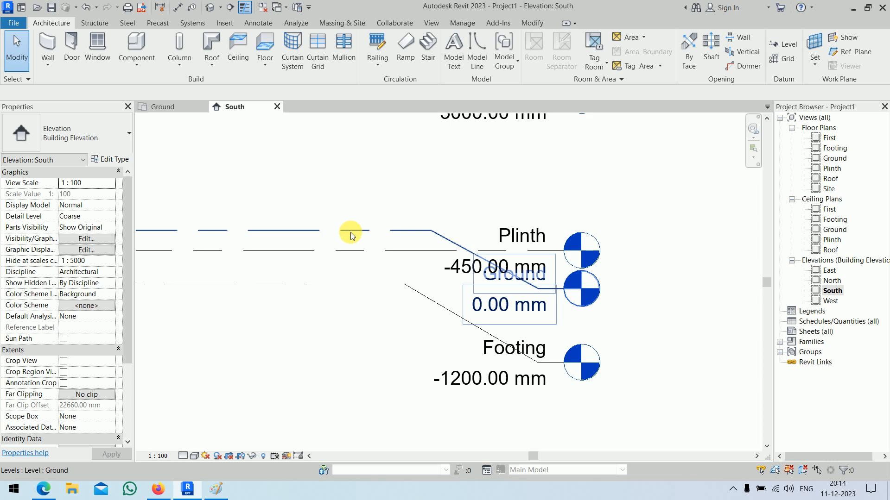
- Straighten the Ground level's head onto its line and bend the Plinth level's head down with an elbow to separate the labels
click(504, 275)
drag(532, 289, 547, 234)
click(635, 390)
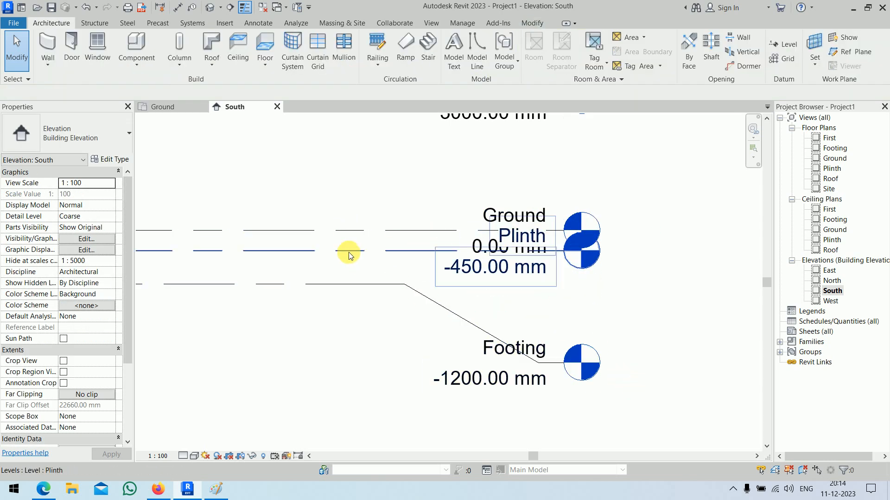
click(538, 262)
click(533, 250)
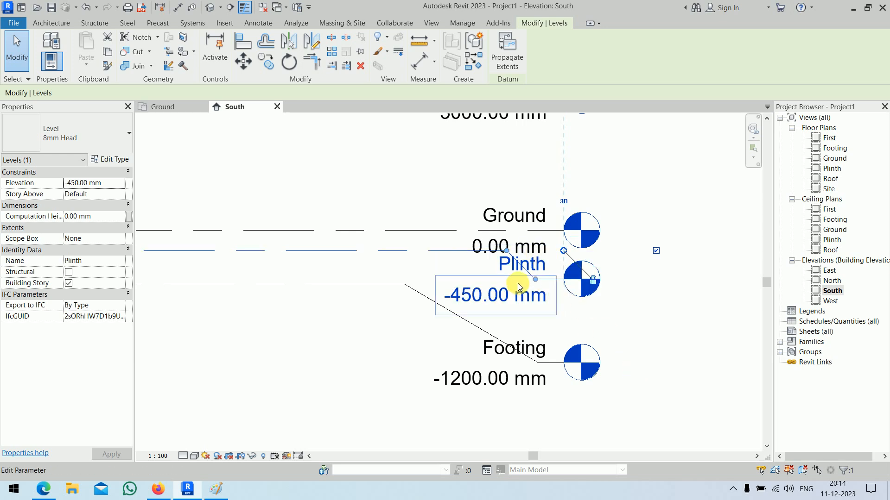
drag(535, 281, 535, 294)
click(642, 343)
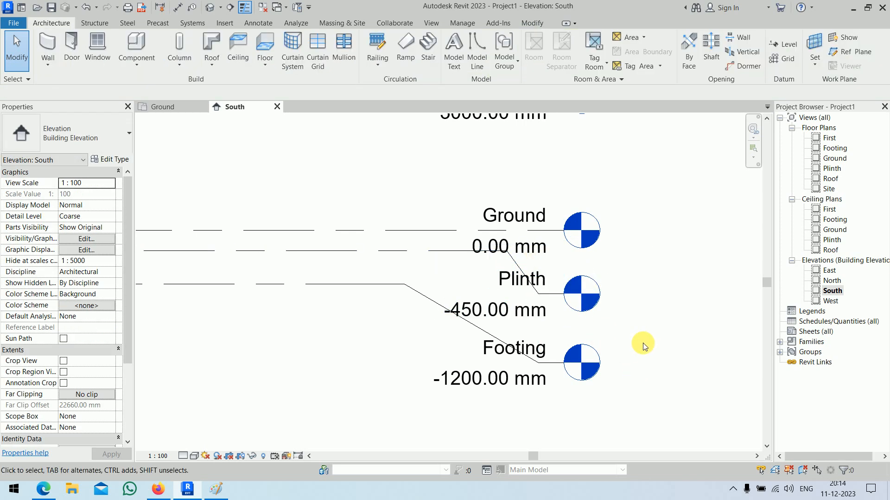
- Examine the footing section with its layer heights and widths in the RevitArchitectureWorkbook PDF, then return to Revit
click(187, 488)
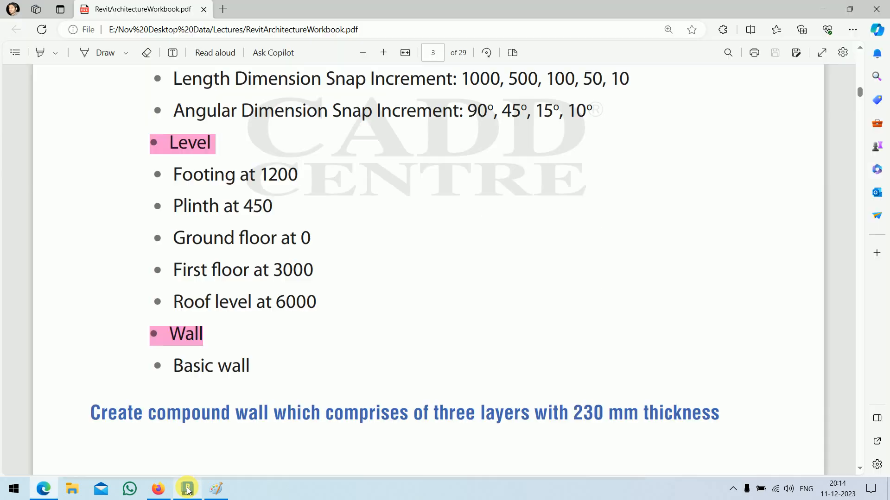
scroll(390, 353, down, 20)
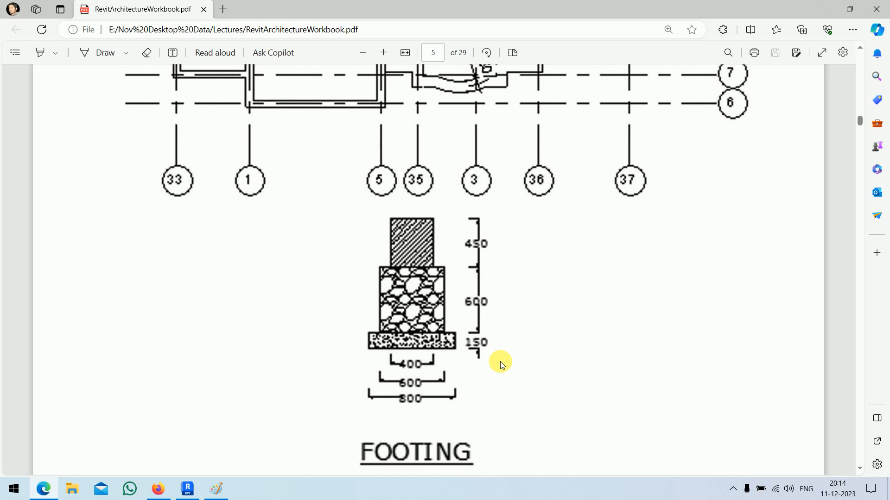
click(187, 488)
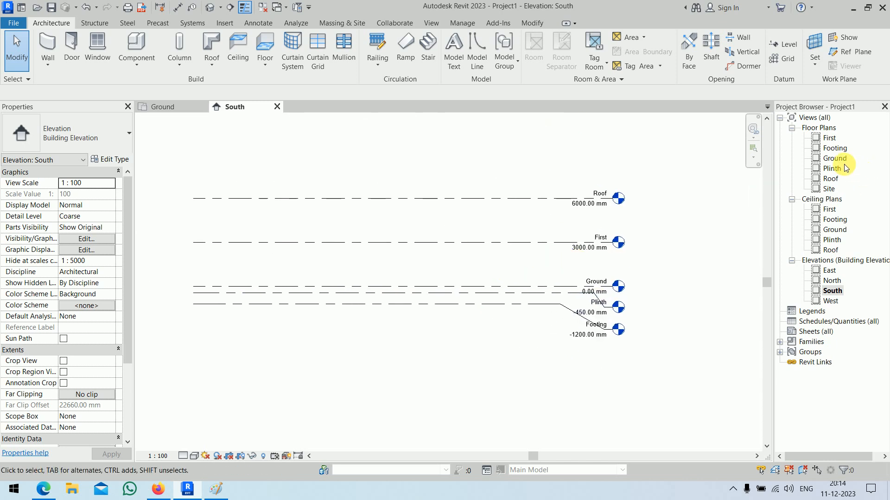
- Open the Ground floor plan and draw a vertical grid line in the left part of the area between the elevation markers
double_click(834, 158)
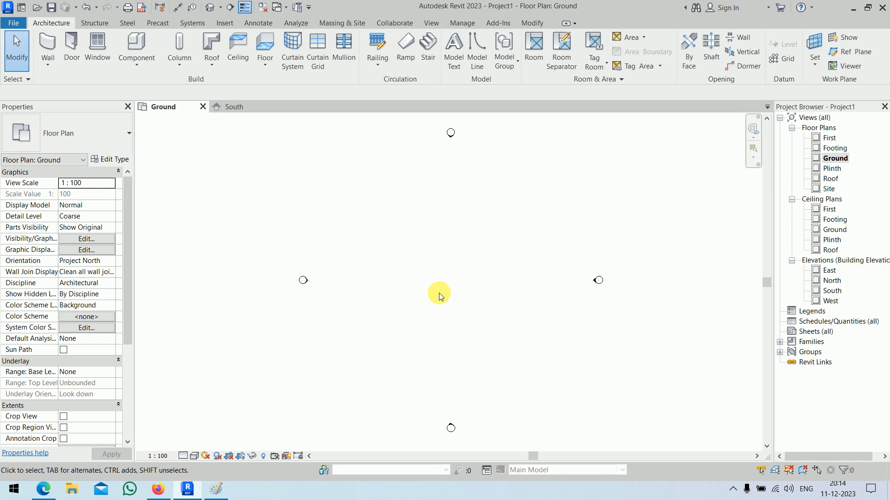
middle_drag(457, 264, 416, 260)
key(g)
key(r)
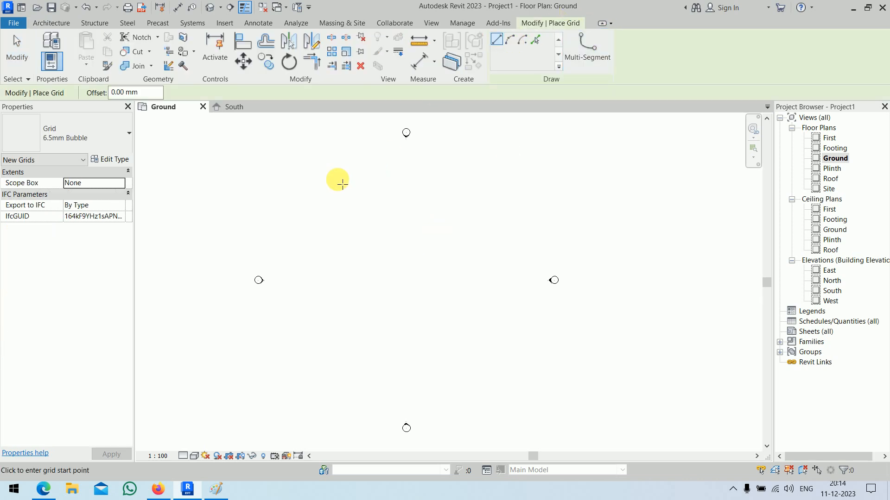
click(336, 178)
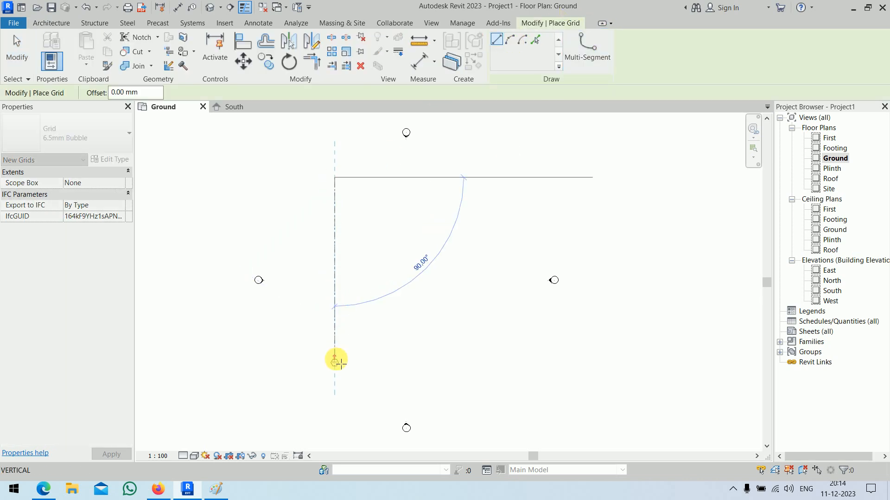
click(335, 365)
scroll(359, 350, up, 2)
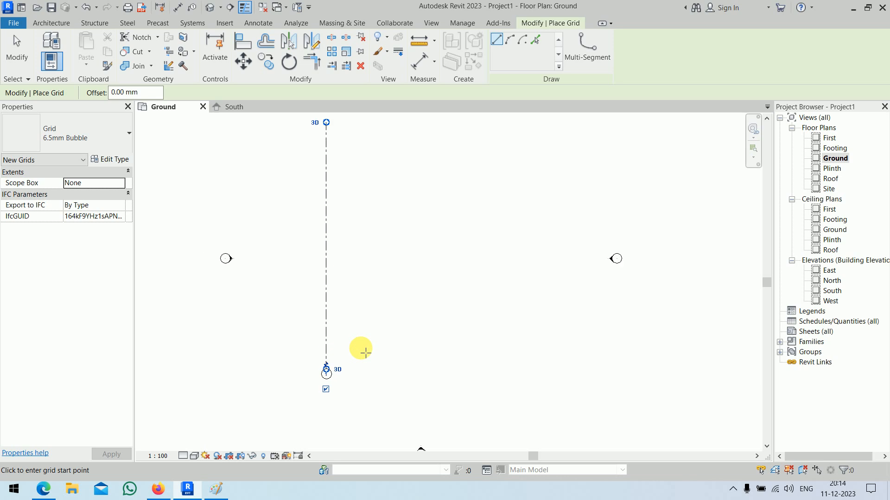
middle_drag(359, 349, 366, 369)
key(Escape)
key(Escape)
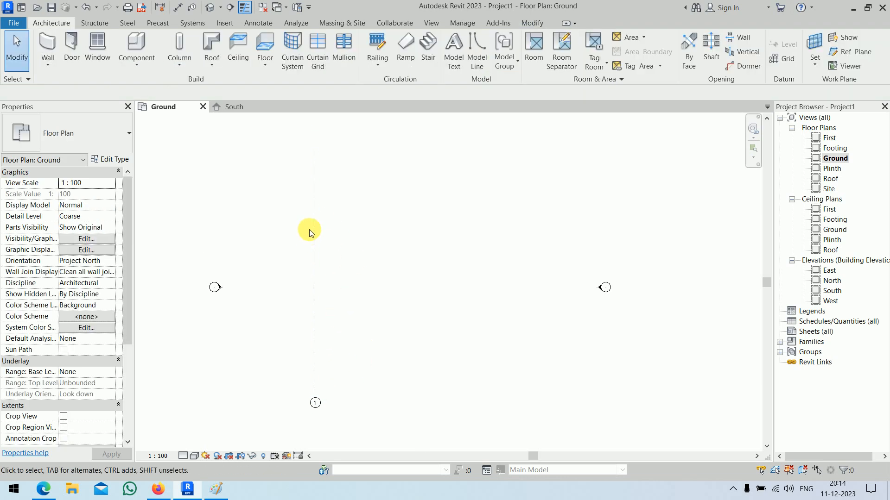
- Switch to the workbook PDF in Edge and examine the Exercise 2 instructions and the Fig 1 grid spacings
click(222, 493)
click(222, 492)
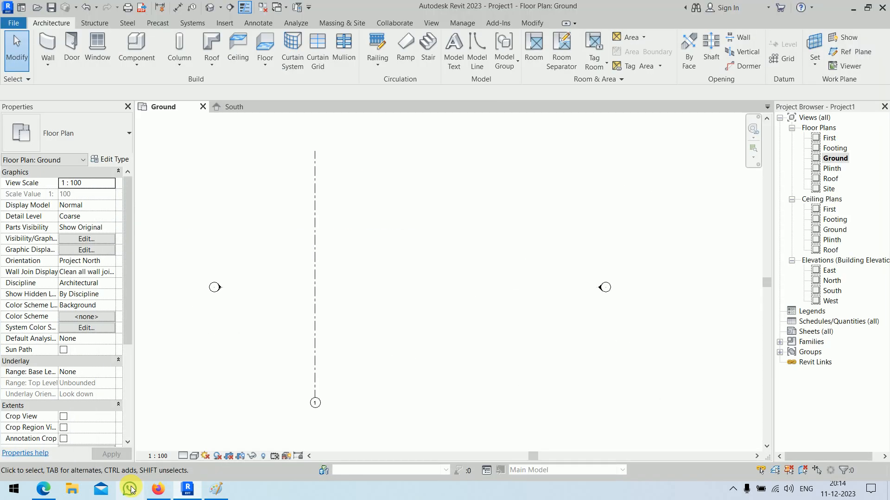
click(49, 491)
scroll(257, 322, up, 15)
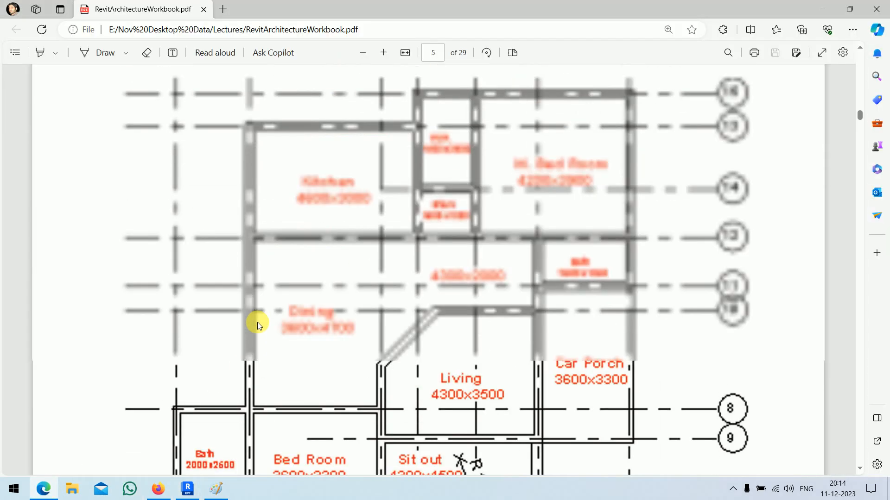
scroll(259, 323, up, 2)
scroll(259, 322, down, 2)
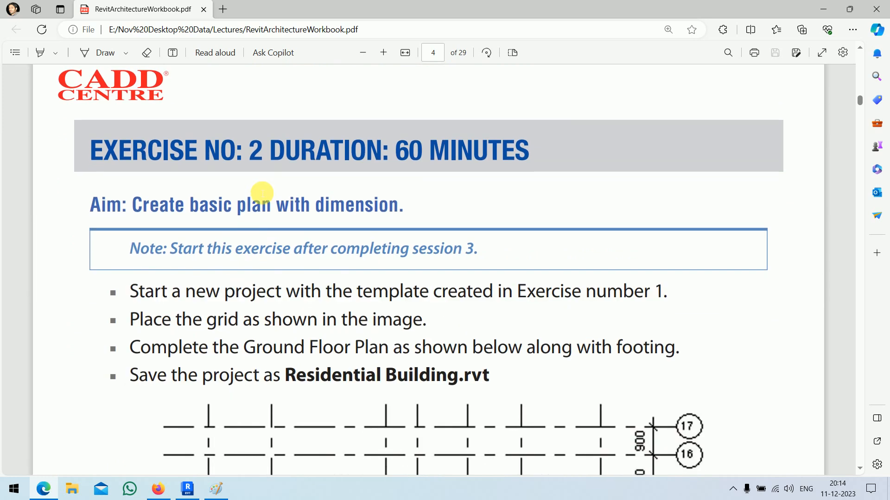
scroll(433, 344, down, 13)
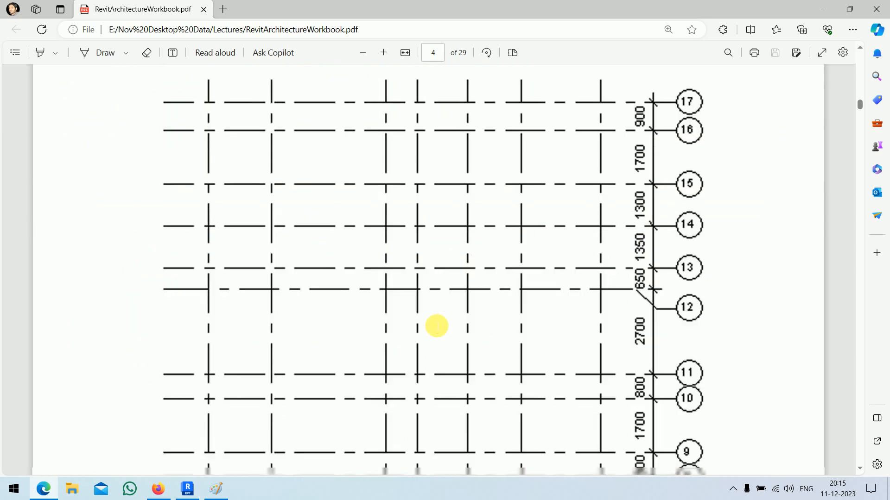
scroll(435, 324, up, 3)
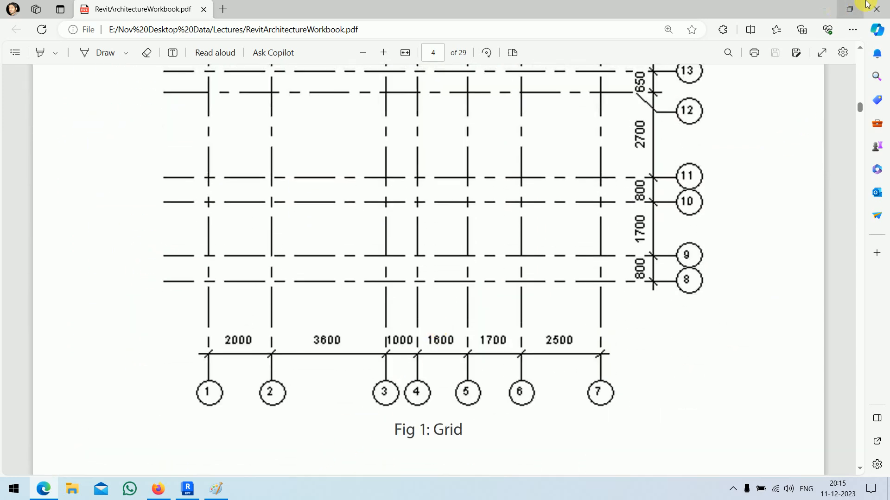
- Arrange the PDF and Revit windows side by side, with the whole Fig 1 grid width visible in the PDF
click(850, 10)
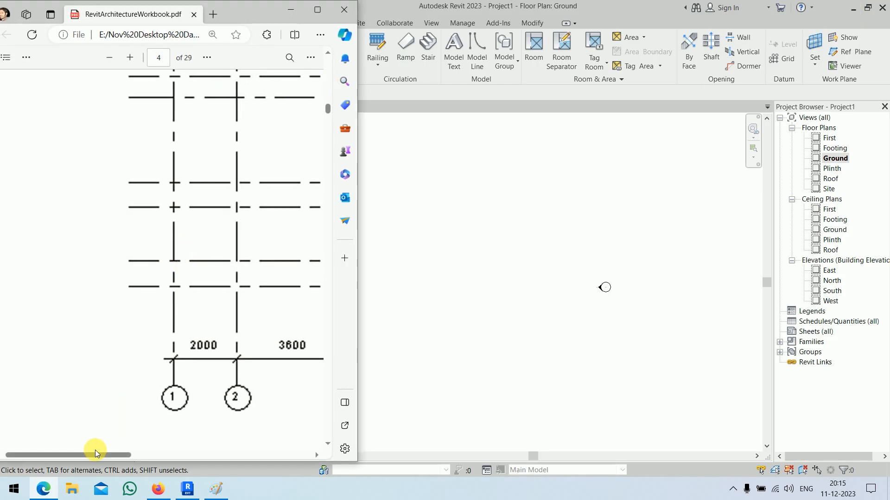
drag(93, 454, 174, 459)
ctrl+scroll(174, 267, down, 4)
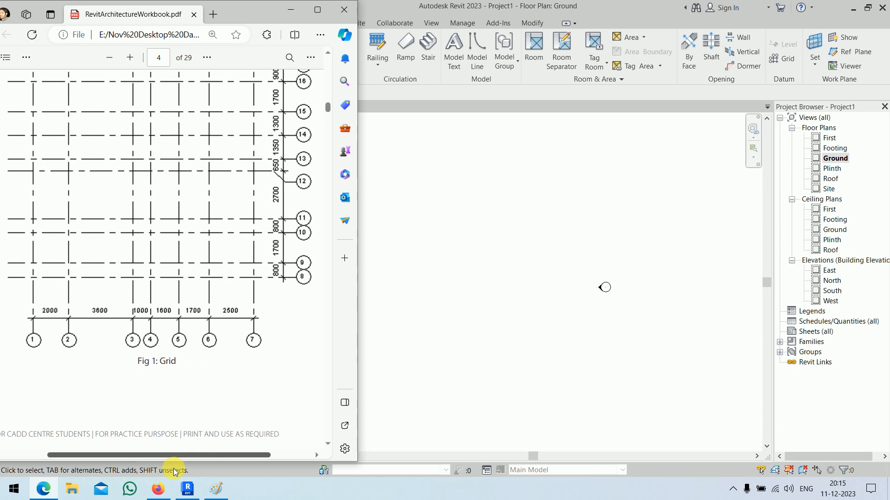
click(868, 7)
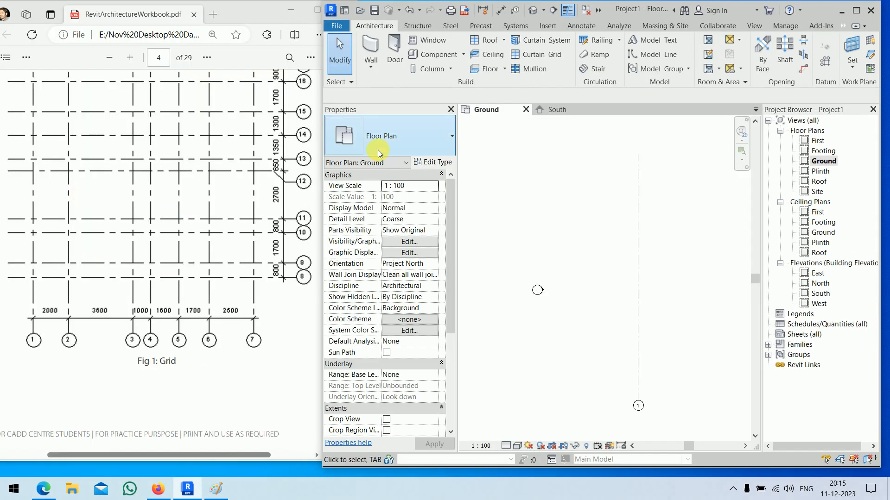
mouse_move(673, 9)
mouse_down()
mouse_move(697, 20)
mouse_move(684, 8)
mouse_up()
- Add a vertical grid line 2000 mm to the right of grid 1 by picking that line with an offset
middle_drag(640, 241, 516, 206)
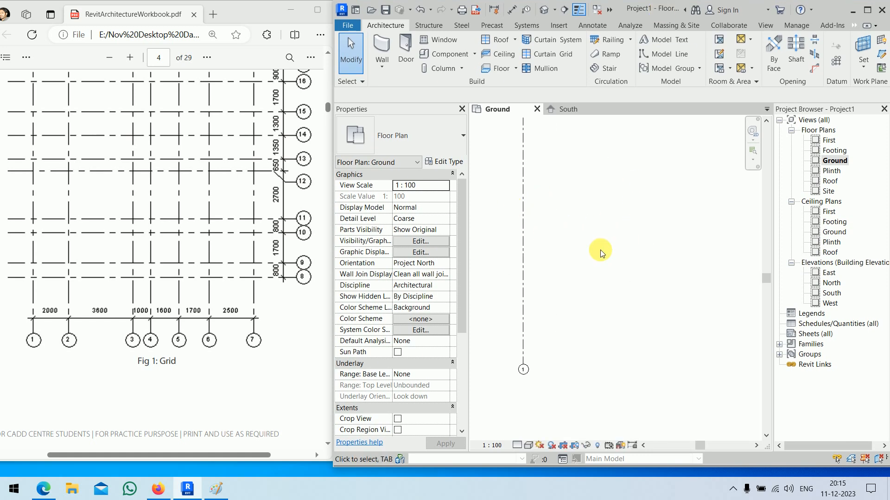
middle_drag(604, 242, 596, 259)
scroll(596, 259, down, 1)
key(r)
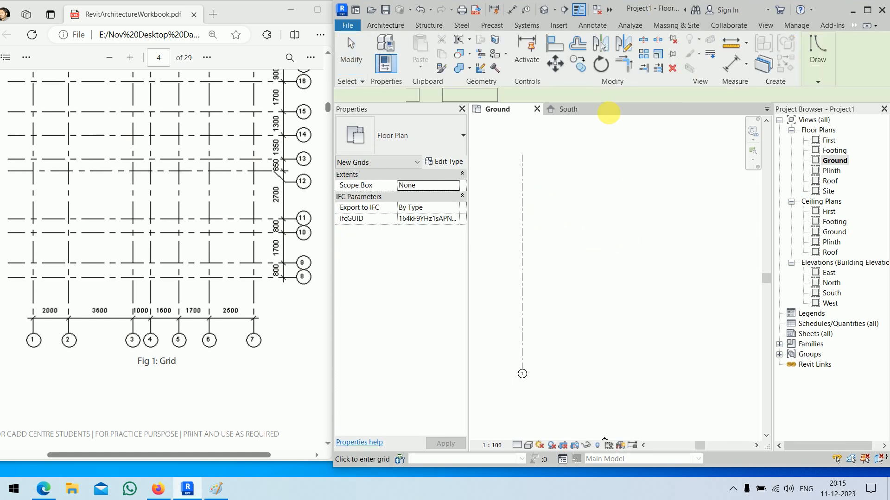
click(817, 83)
click(805, 96)
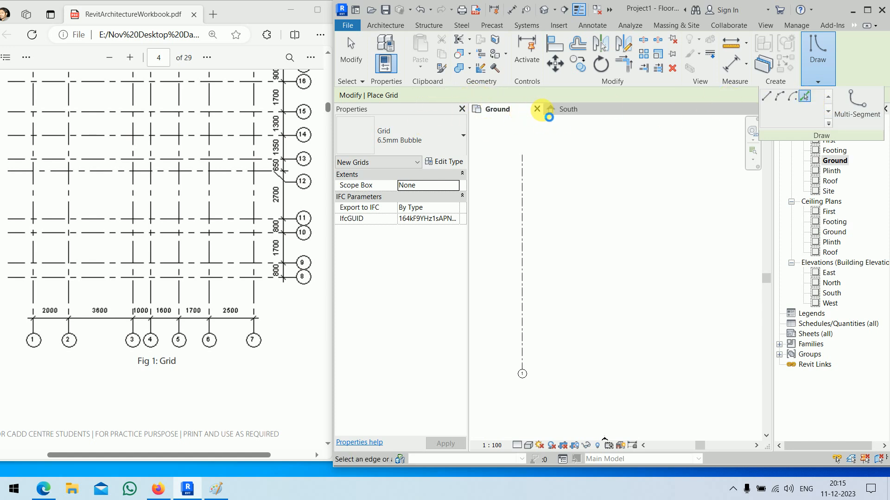
drag(477, 96, 427, 100)
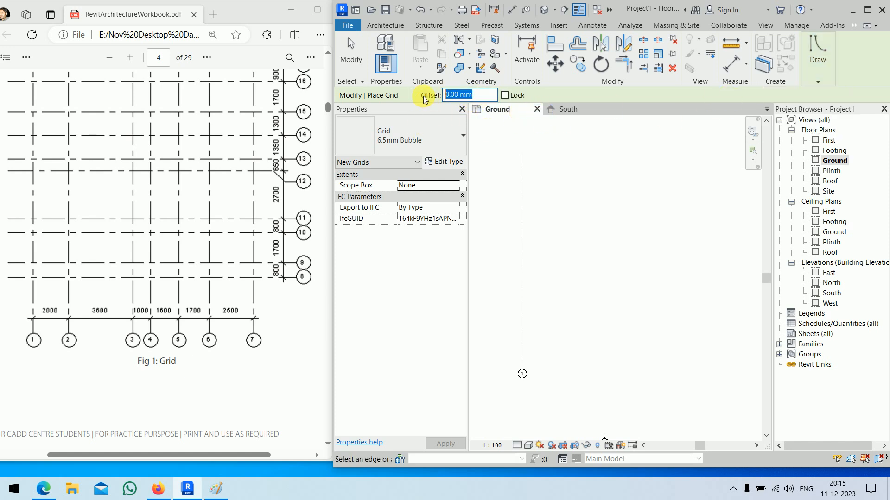
text(2000)
key(Tab)
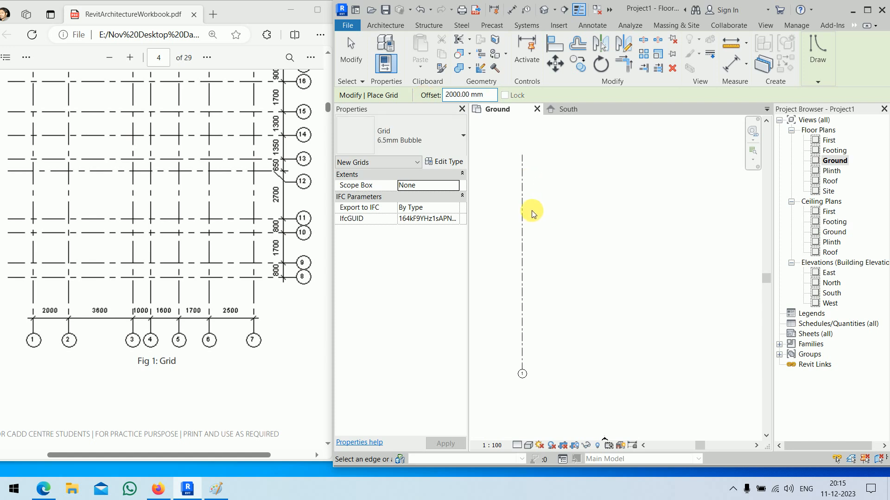
click(523, 204)
- Add two more vertical grid lines by offset, 3600 mm right of grid 2 and 1000 mm right of grid 3
double_click(462, 96)
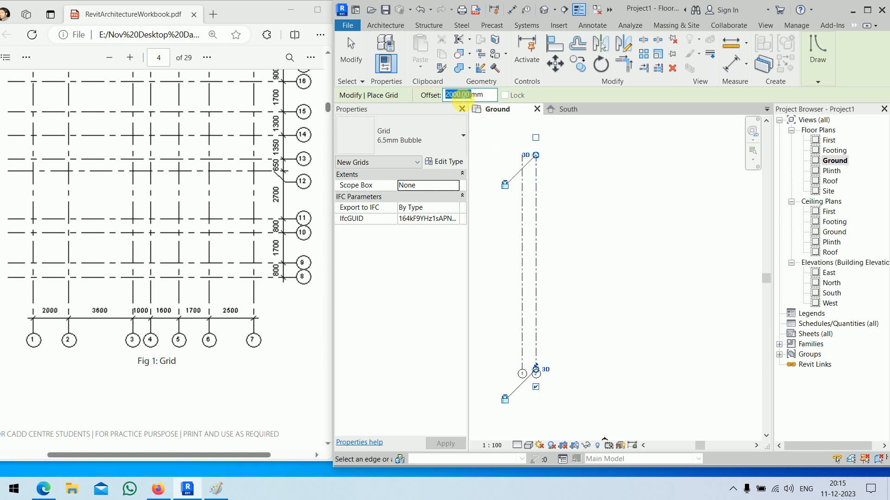
text(3600)
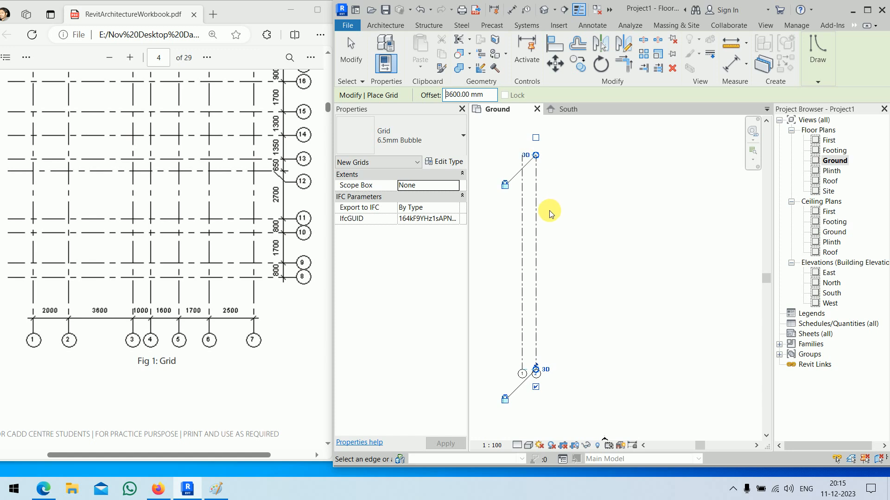
click(536, 206)
double_click(452, 96)
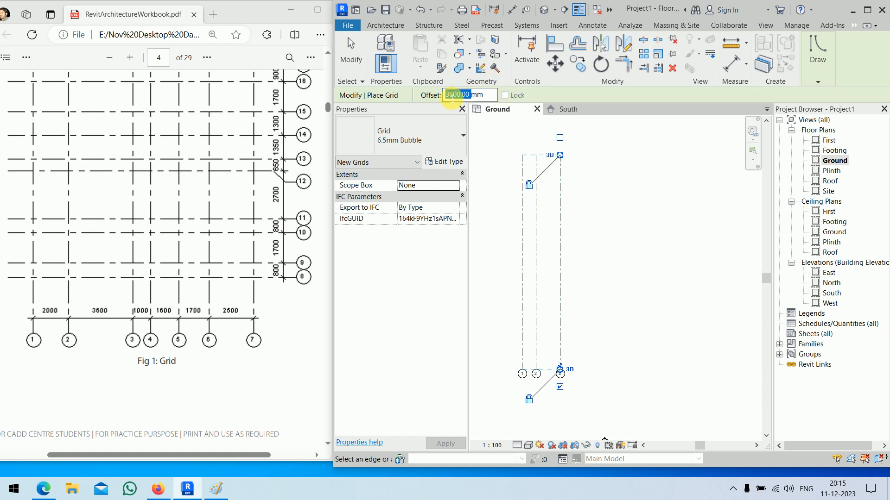
text(1000)
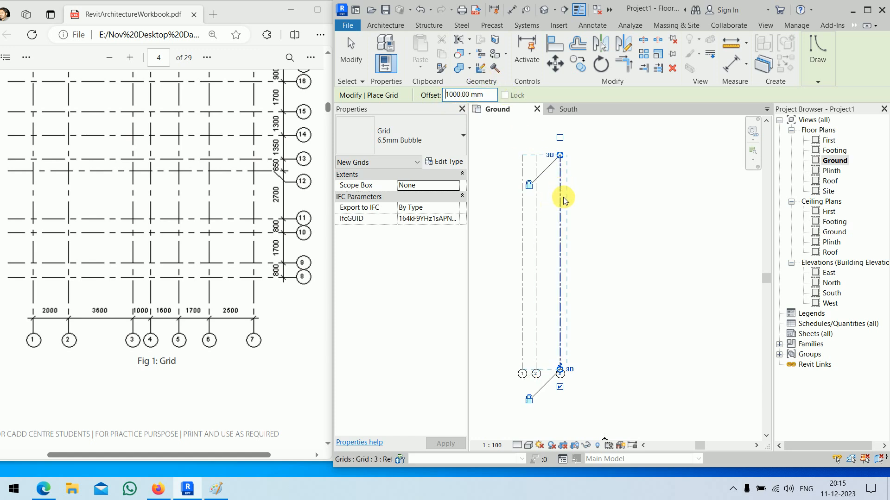
click(564, 201)
- Add two vertical grid lines by offset, 1600 mm right of grid 4 and 1700 mm right of grid 5
double_click(457, 95)
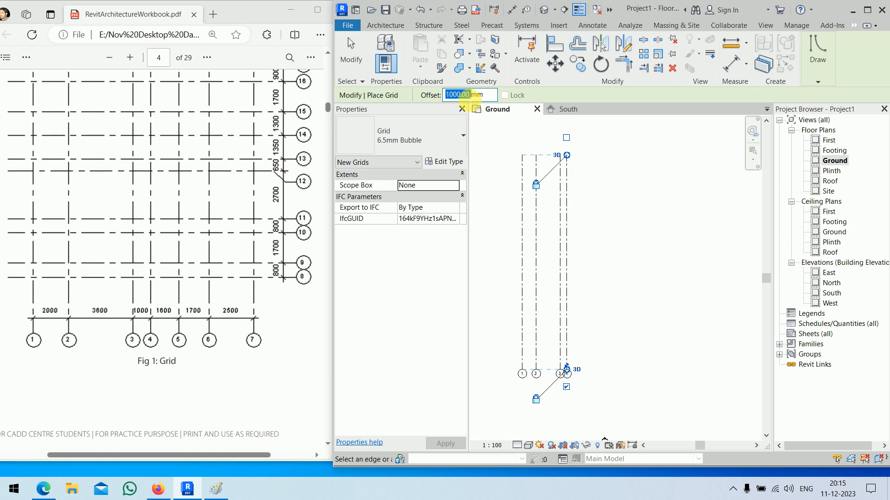
text(1)
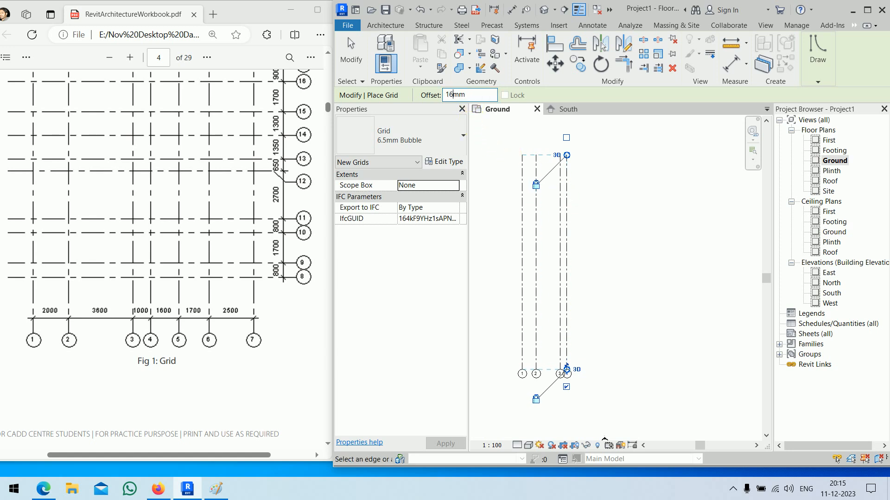
text(600)
key(Return)
click(566, 225)
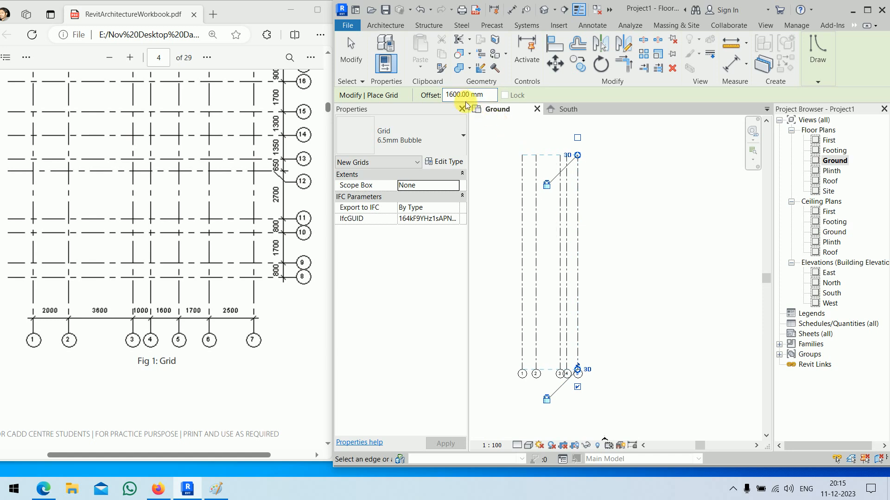
double_click(457, 94)
text(17)
text(00)
key(Return)
click(577, 202)
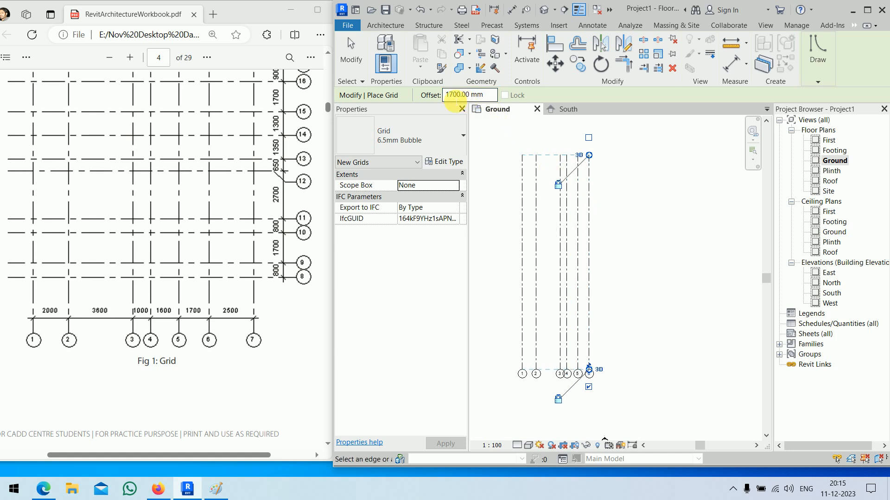
- Add the last vertical grid line 2500 mm to the right of grid 6 by picking that line with an offset
double_click(457, 95)
text(2500)
key(Return)
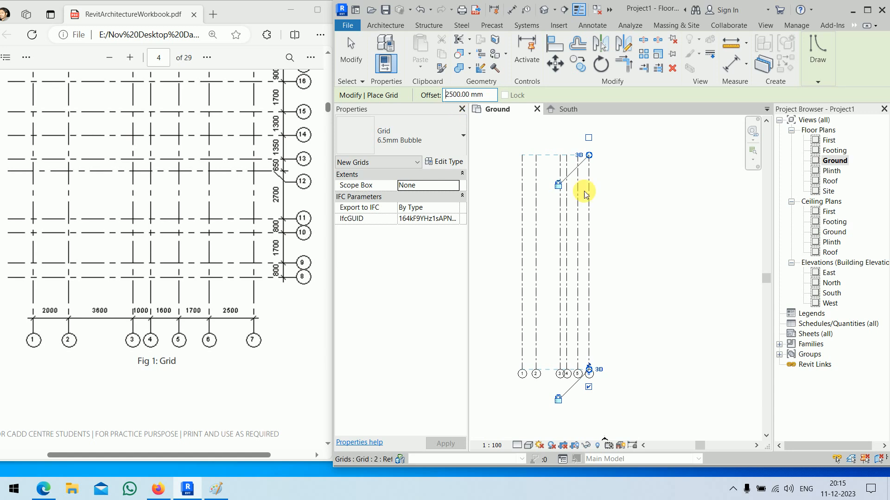
click(589, 221)
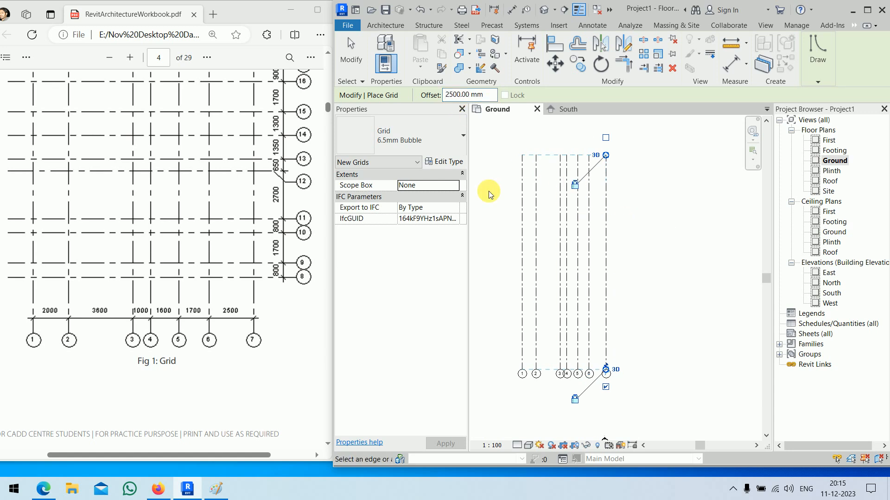
- Draw a horizontal grid line with zero offset across all vertical grids, just above their bubbles
mouse_move(819, 54)
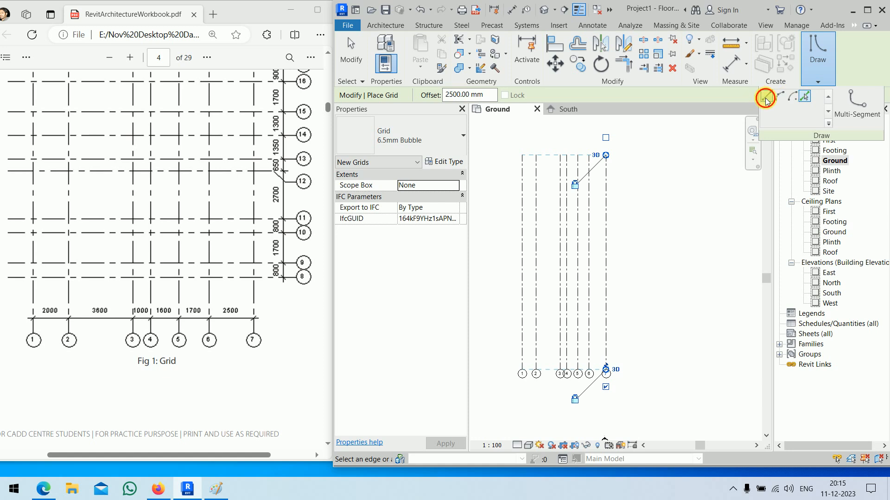
double_click(461, 94)
text(0)
key(Return)
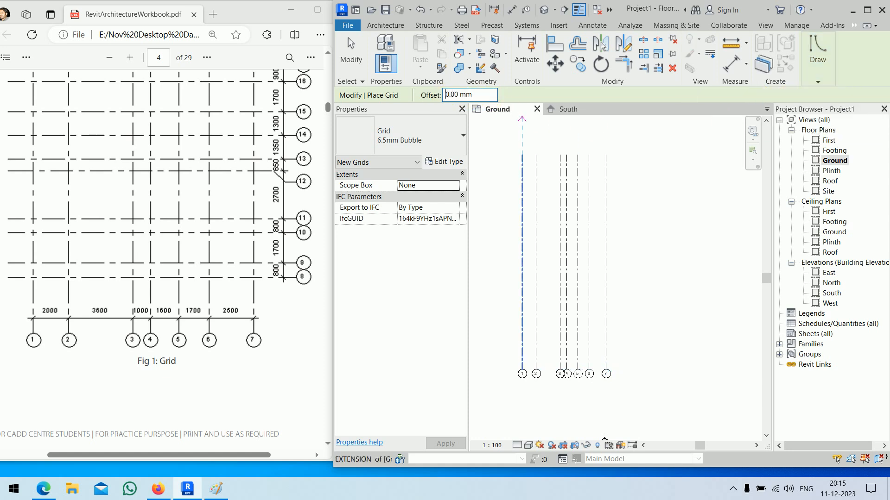
click(494, 355)
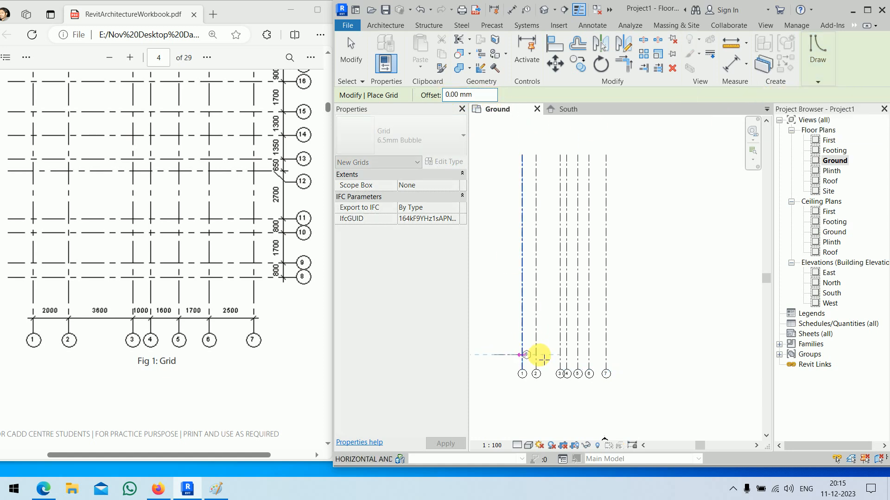
click(639, 355)
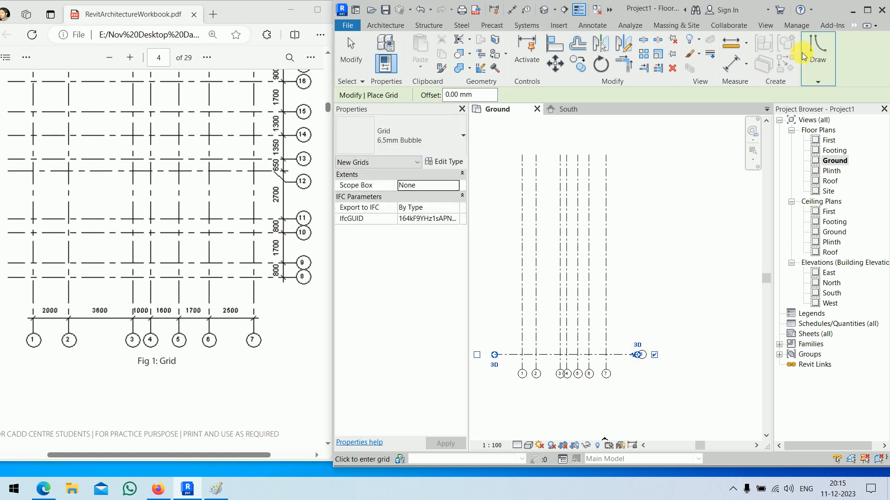
- Add a horizontal grid line 800 mm above grid 8 by picking that line with an offset
click(817, 60)
click(805, 96)
double_click(482, 95)
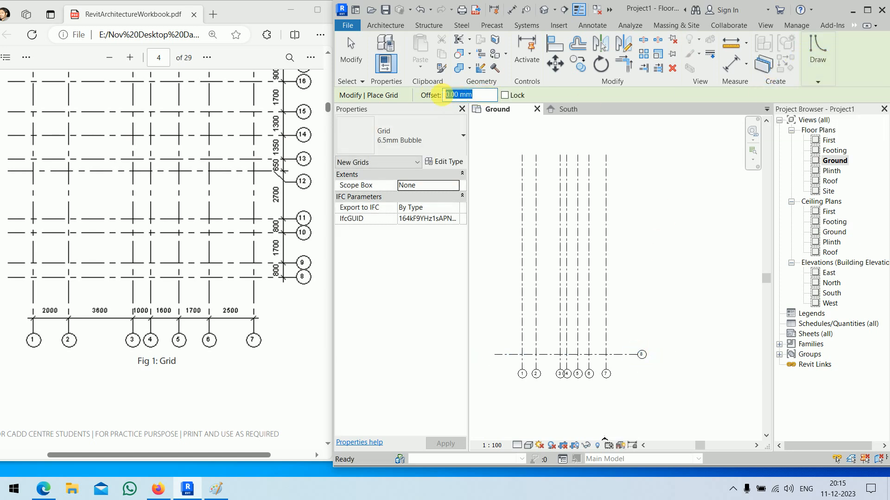
text(800)
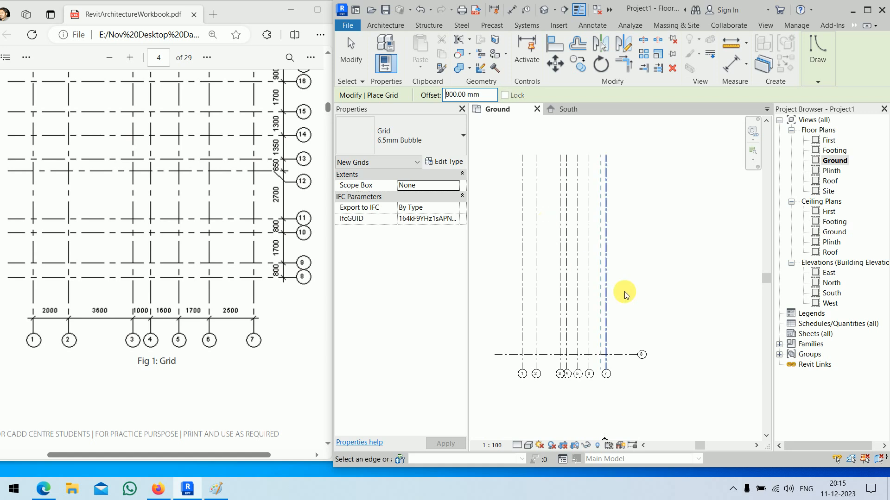
click(624, 354)
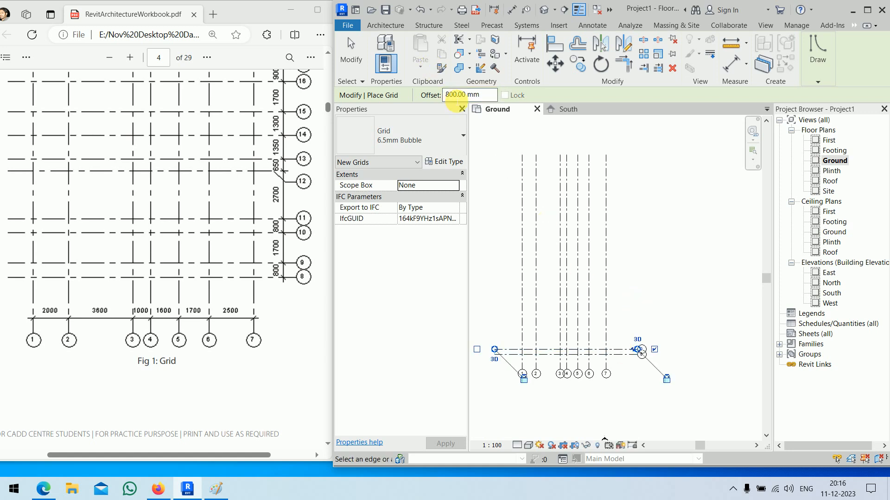
- Add two more horizontal grid lines by offset, 1700 mm above grid 9 and 800 mm above grid 10
double_click(452, 94)
text(1700)
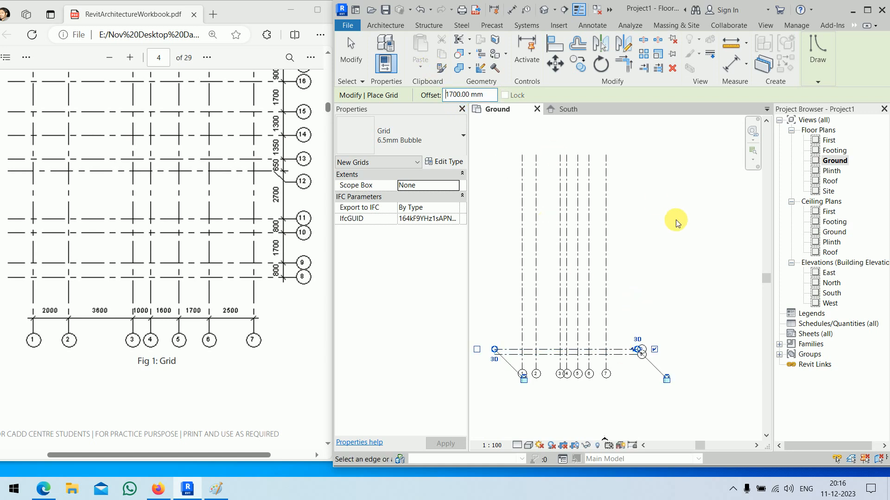
click(619, 350)
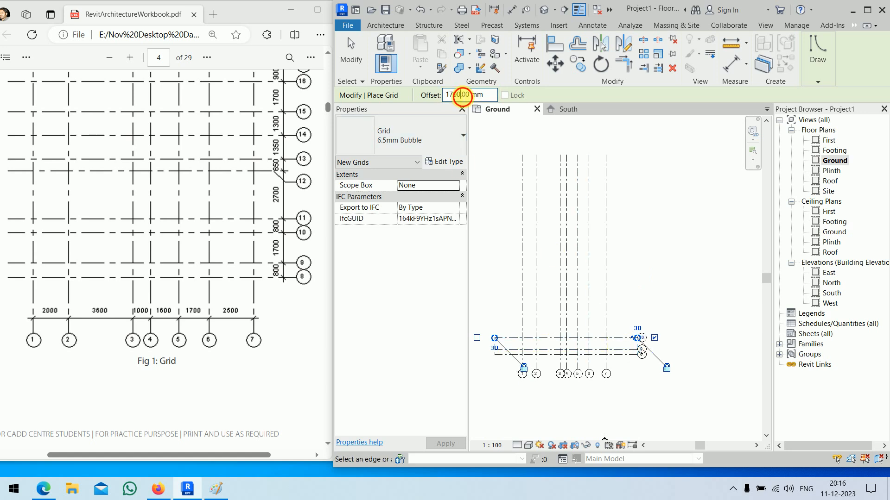
double_click(458, 94)
text(800)
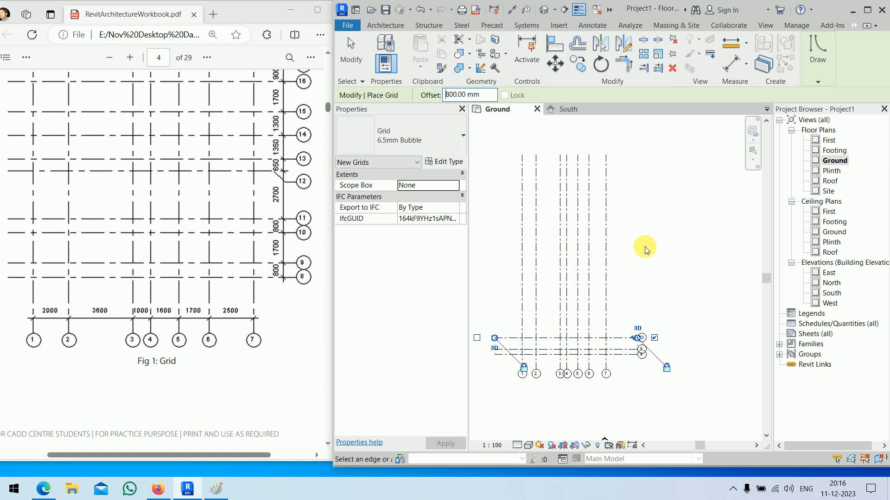
click(621, 338)
- Add horizontal grid lines by offset, 2700 mm above grid 11 and 650 mm above grid 12
double_click(455, 95)
double_click(455, 95)
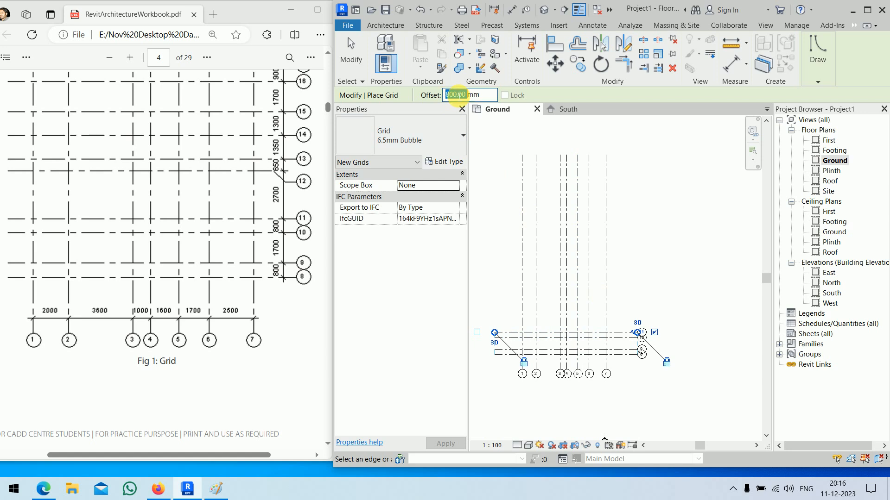
text(2700)
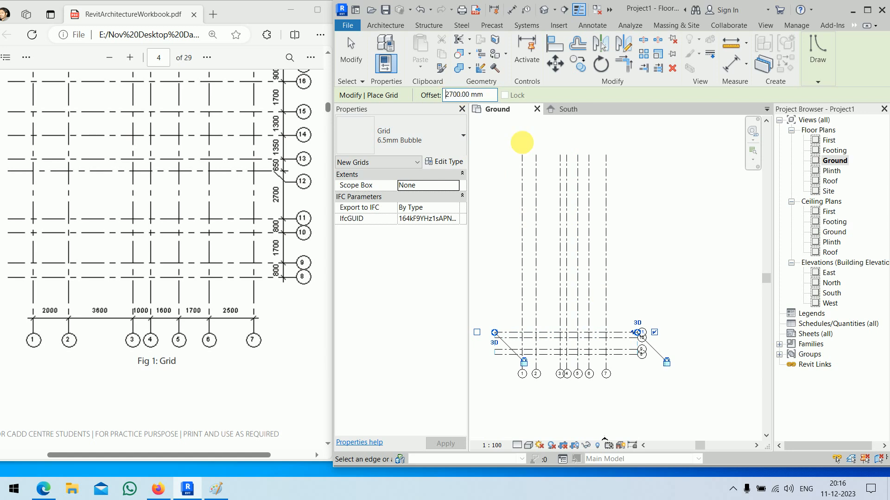
click(509, 332)
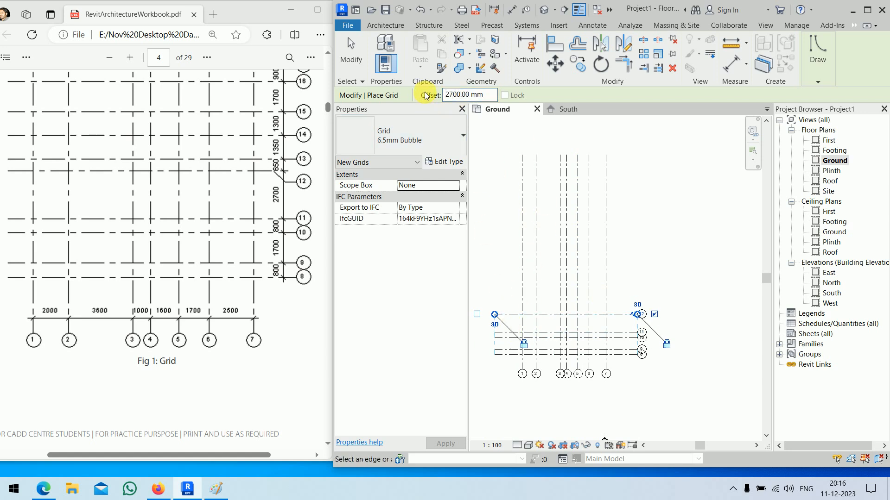
double_click(459, 95)
text(650)
click(511, 314)
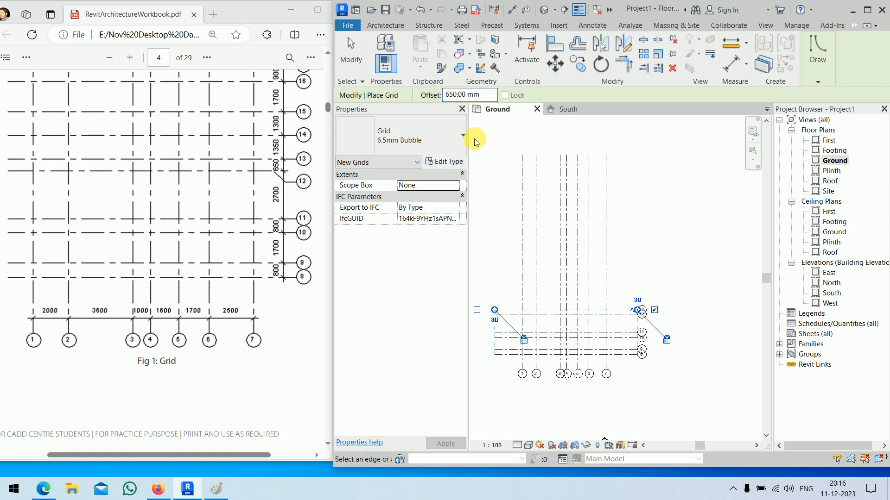
- Continue the horizontal grids by offset, 1350 mm above grid 13 and 1300 mm above grid 14
double_click(459, 94)
text(1)
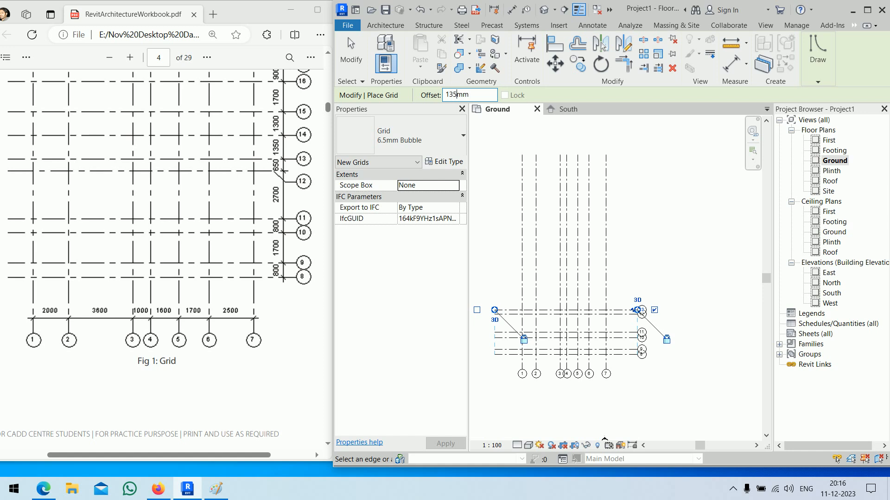
text(350)
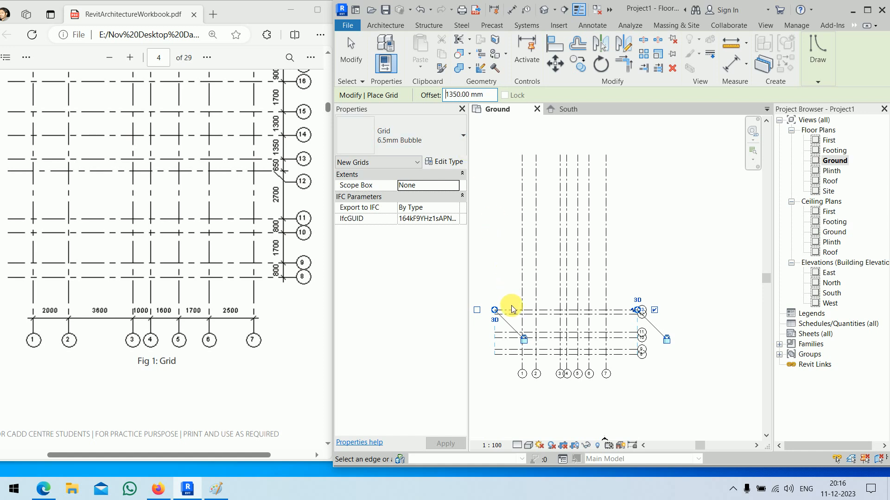
click(512, 309)
double_click(461, 95)
text(130)
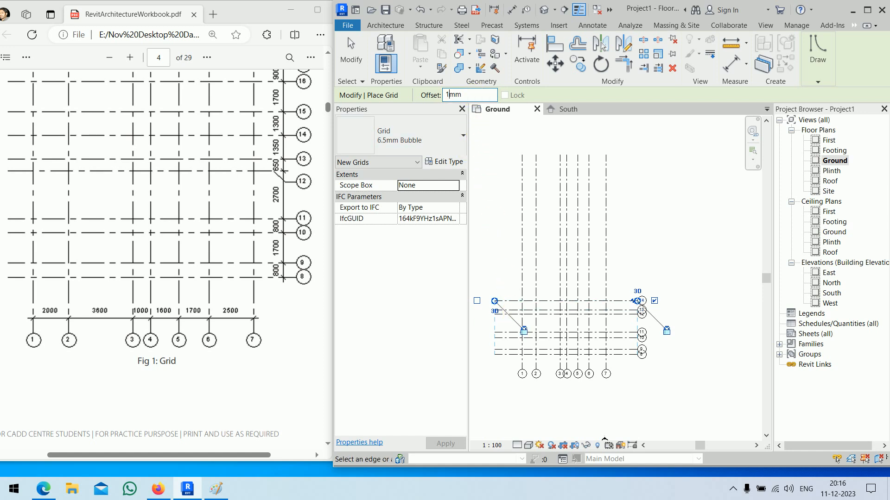
text(0)
click(500, 300)
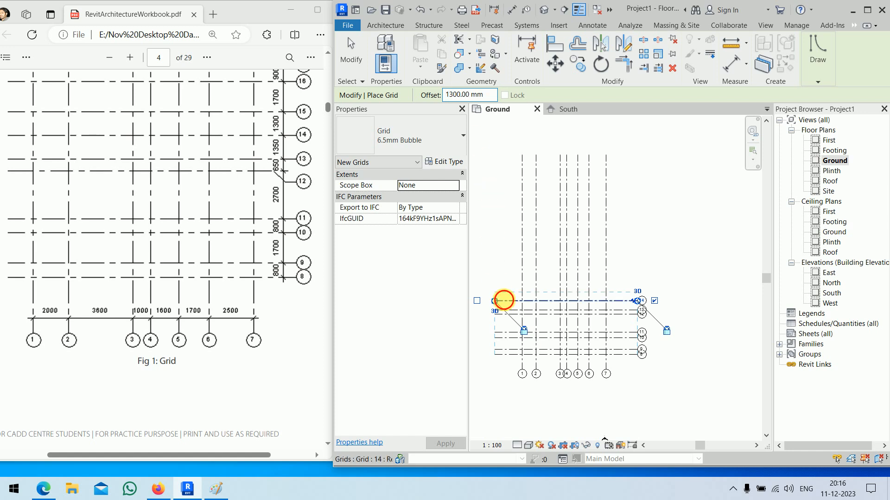
- Add the last two horizontal grid lines by offset, 1700 mm above grid 15 and 900 mm above grid 16, and end the Grid command
double_click(461, 95)
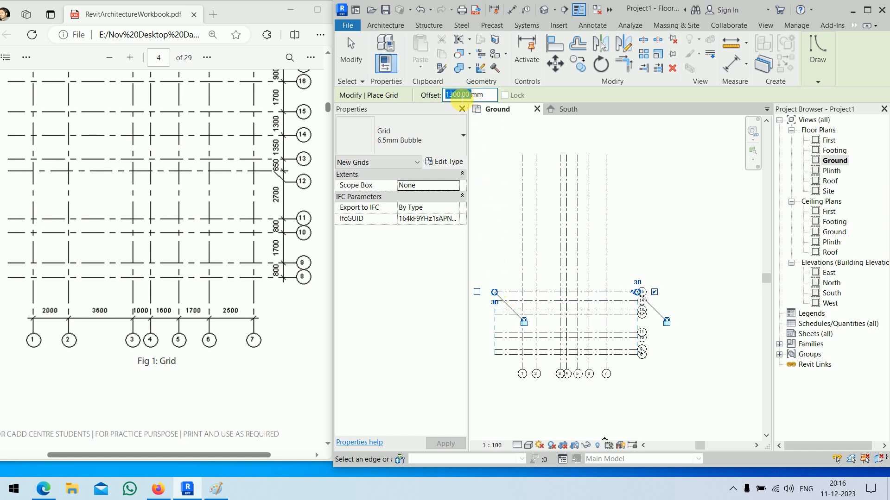
text(1700)
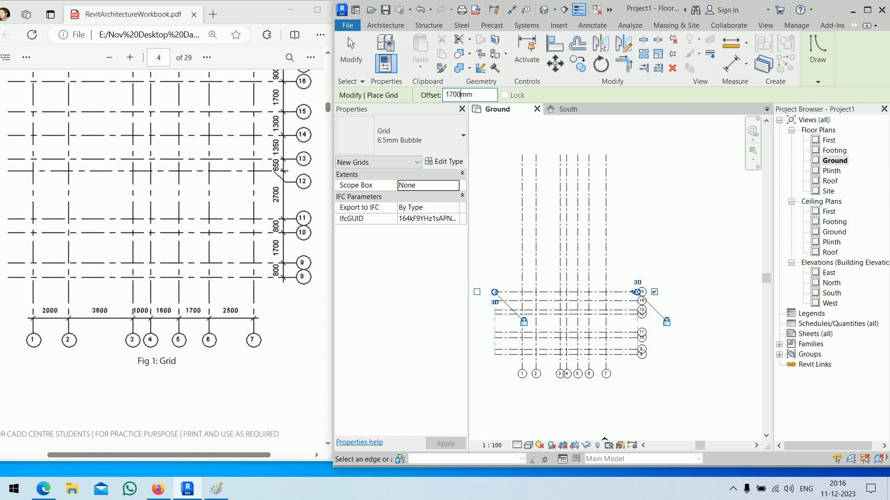
click(501, 292)
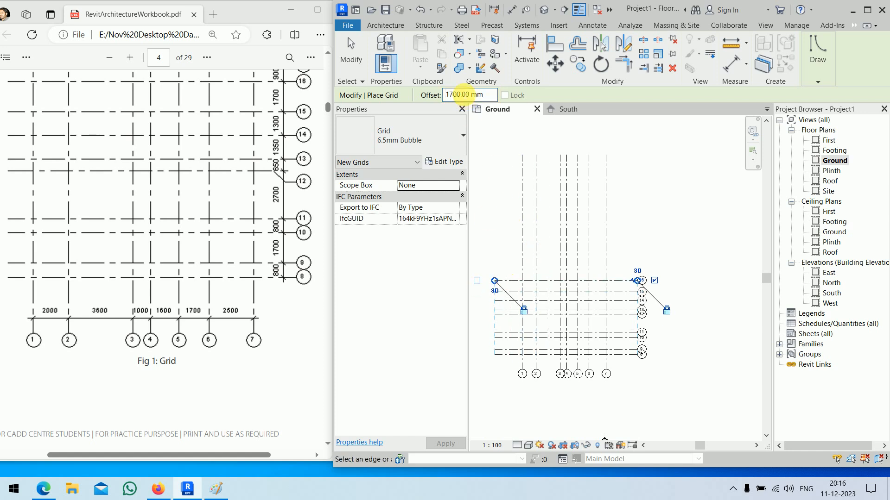
double_click(459, 95)
text(9000)
key(BackSpace)
click(511, 280)
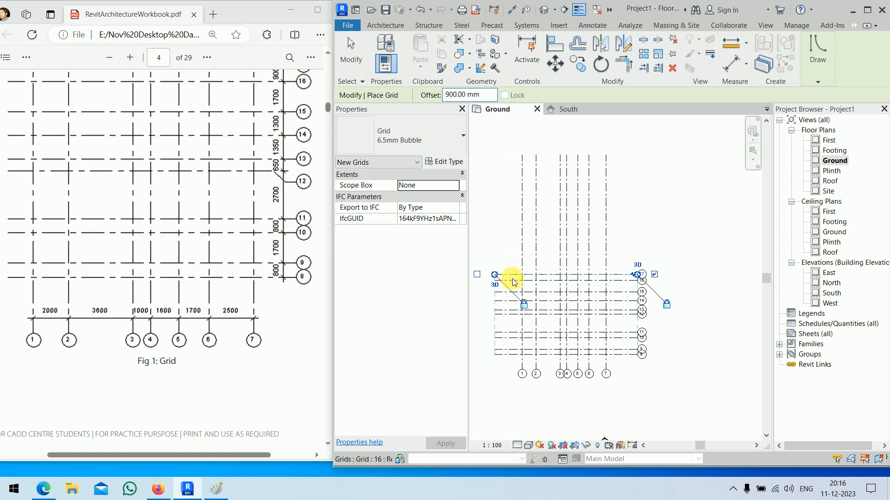
key(Escape)
key(Escape)
- Shorten the upper ends of the aligned vertical grids to just above grid 17
click(606, 200)
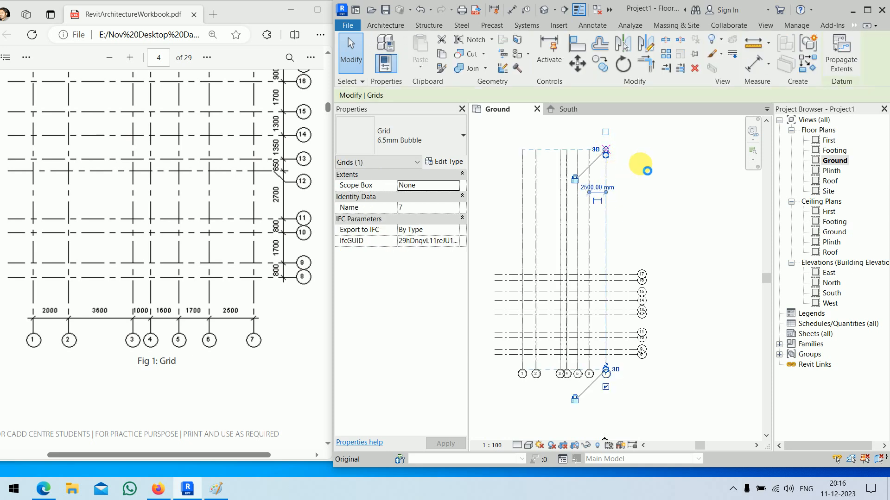
mouse_move(604, 180)
mouse_down()
mouse_move(610, 246)
mouse_move(513, 365)
mouse_up()
click(622, 233)
- Move all the selected grids together so that they sit centred between the four elevation markers
scroll(566, 223, down, 6)
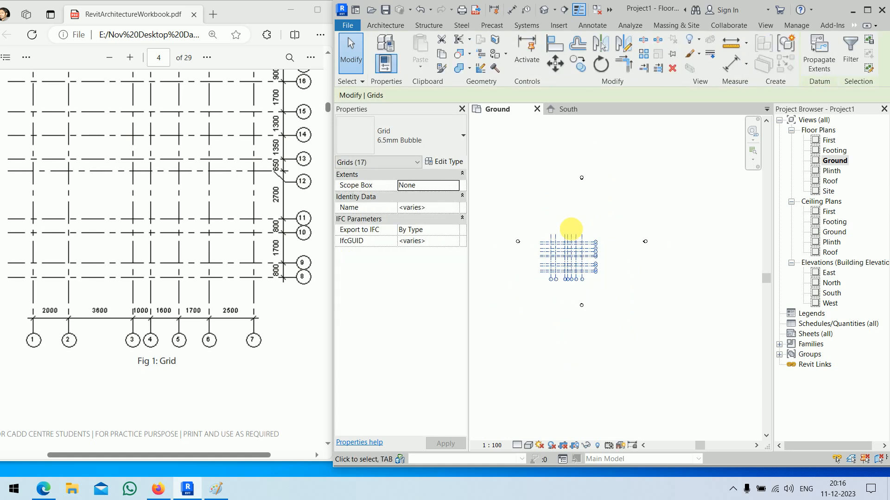
middle_drag(570, 231, 553, 260)
scroll(555, 263, up, 3)
drag(563, 269, 580, 238)
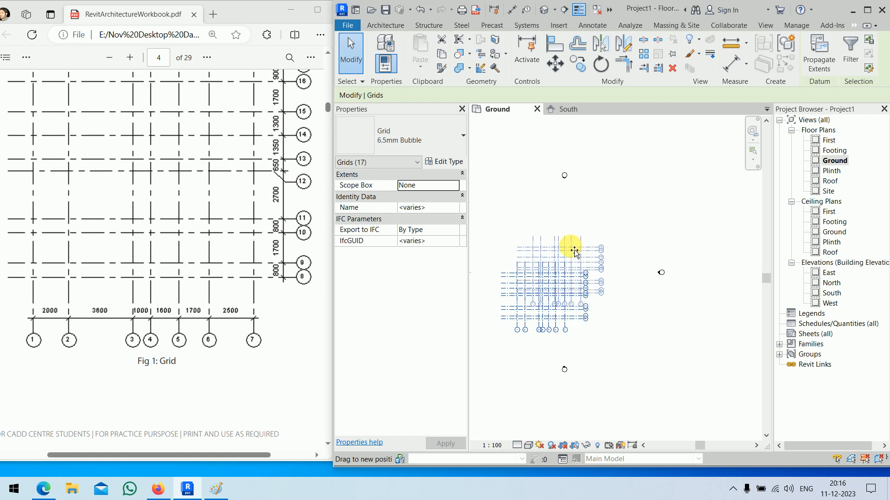
click(632, 226)
scroll(532, 255, up, 5)
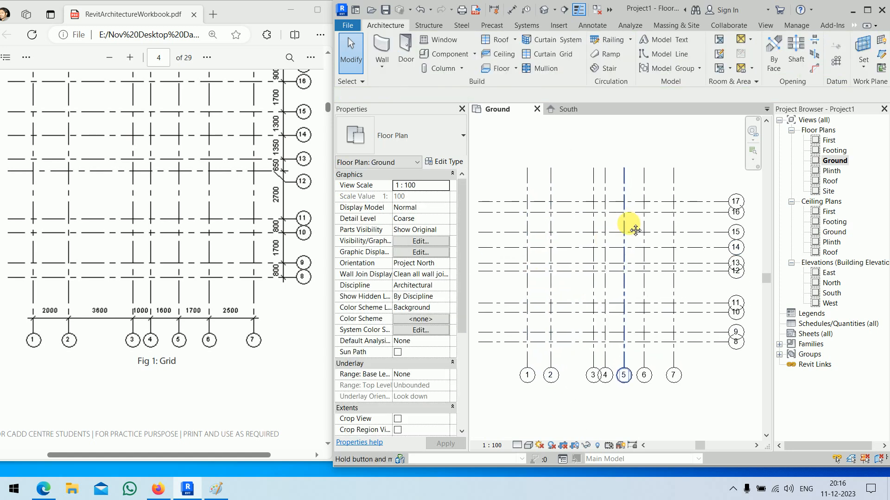
- Show the page 5 floor plan in the workbook and start a 230mm comp wall with its height set up to level First
scroll(133, 193, down, 10)
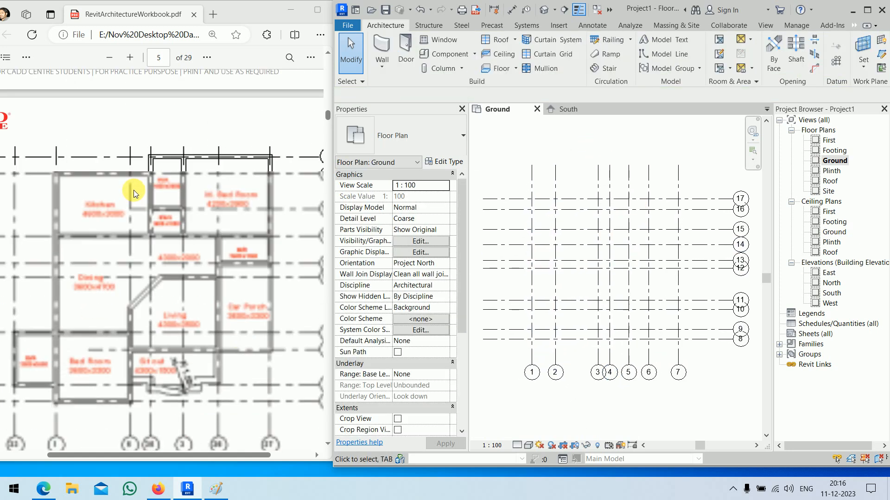
scroll(133, 195, up, 5)
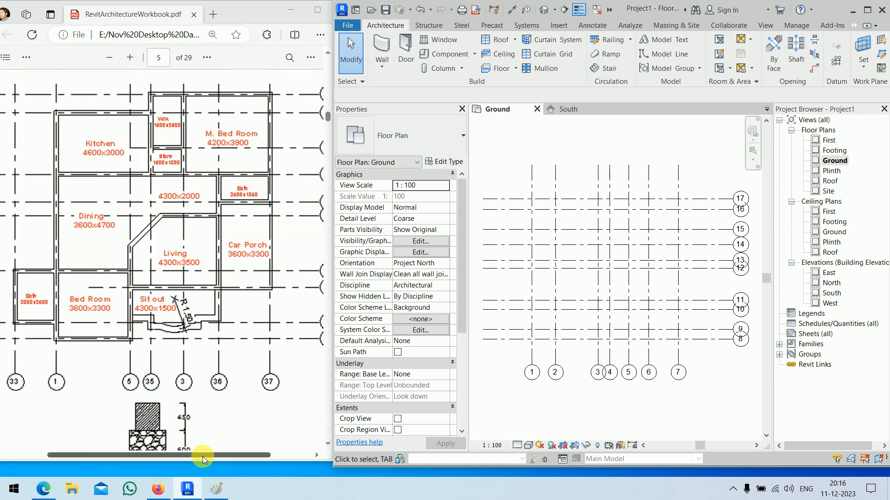
drag(199, 456, 195, 457)
click(384, 43)
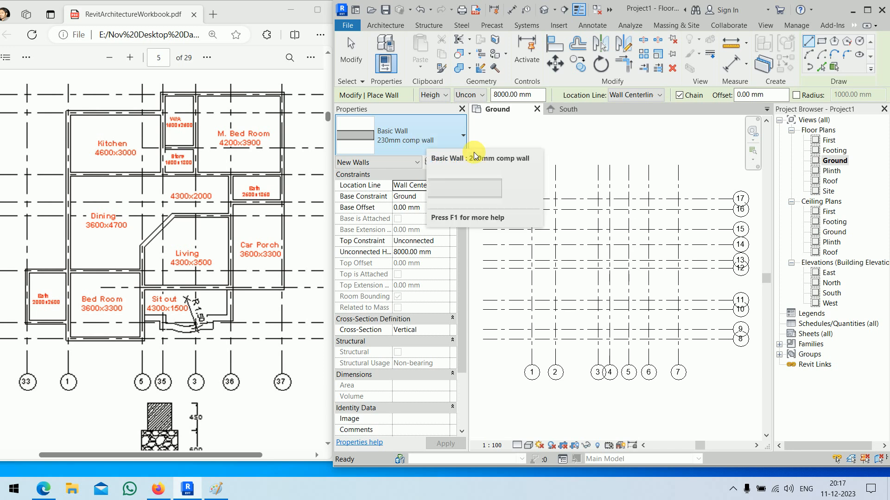
click(467, 94)
click(461, 107)
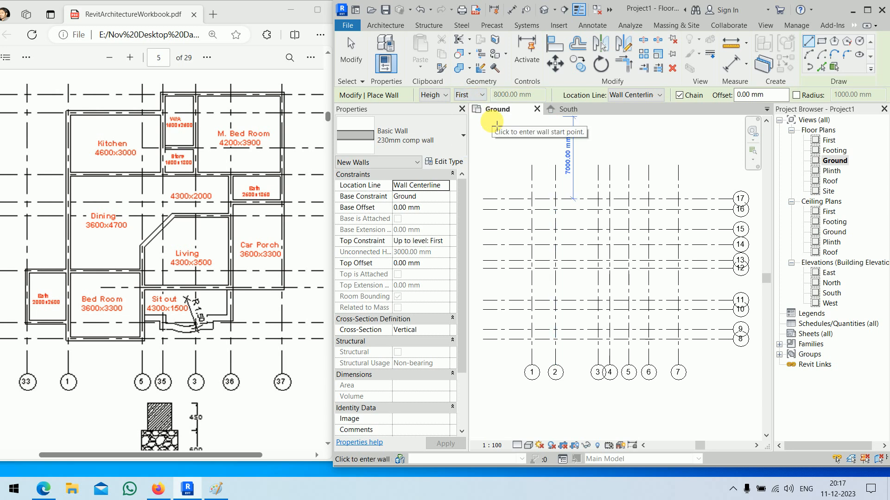
- Draw chained walls from grid 4/17 along grid 17 to grid 7, down to grid 13, back to grid 6 and up to grid 14
scroll(593, 244, up, 2)
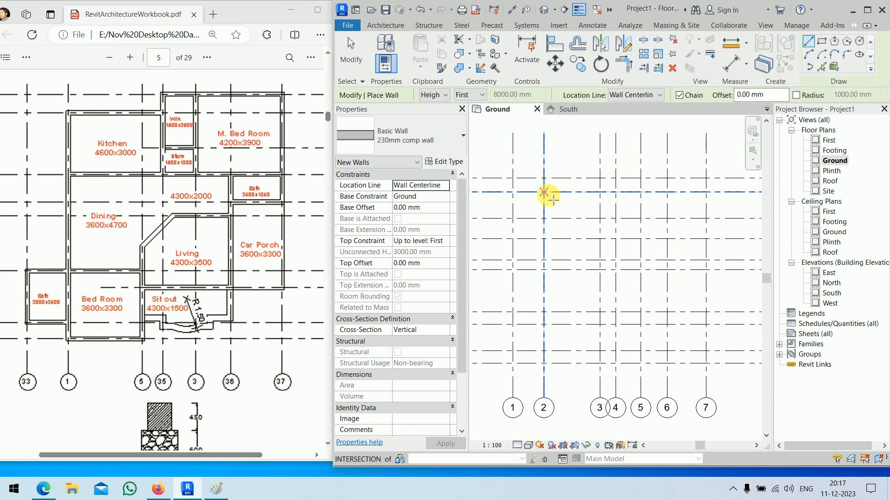
click(615, 178)
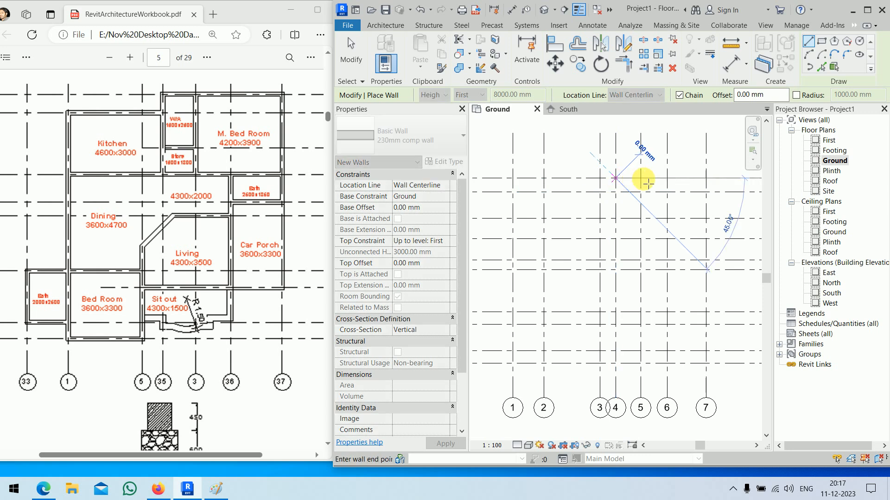
click(705, 179)
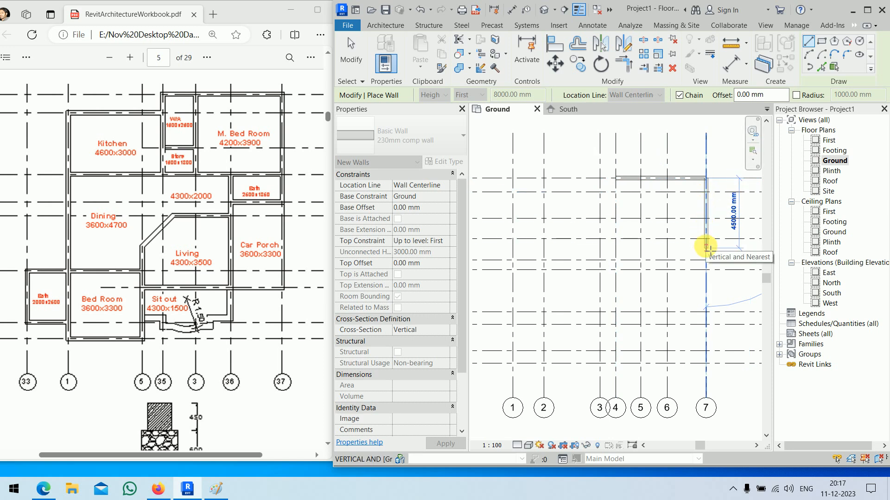
click(705, 259)
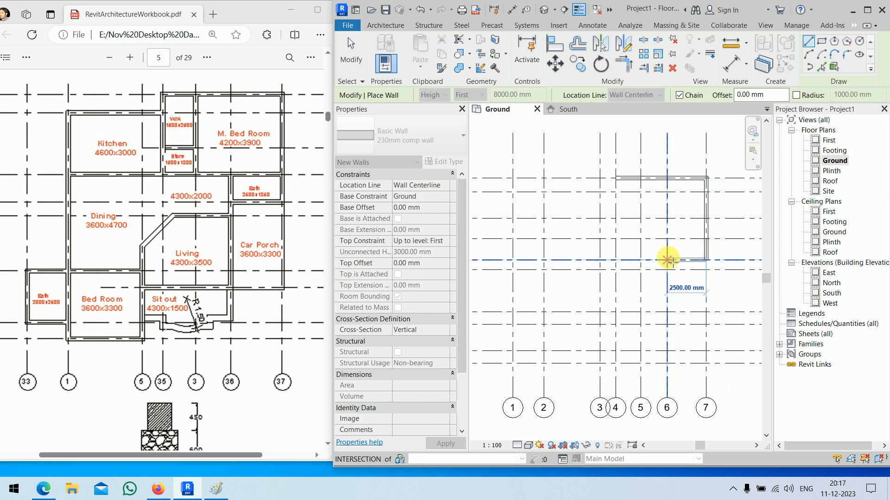
click(668, 260)
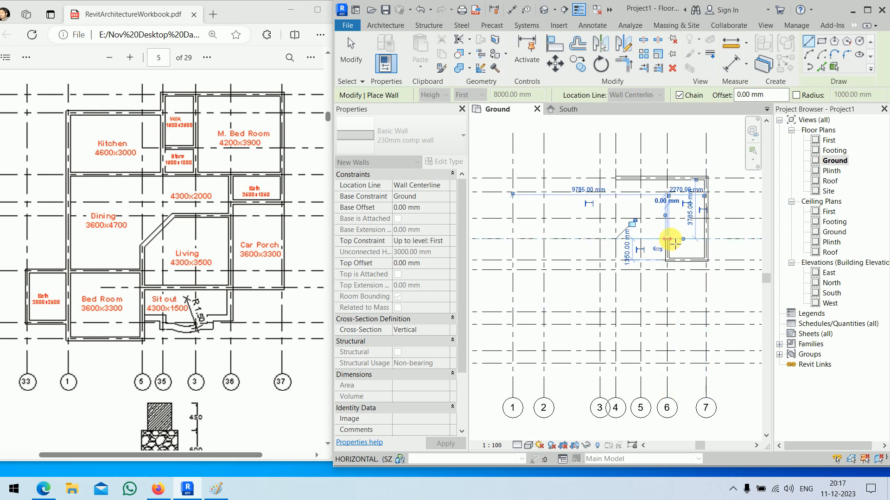
click(668, 239)
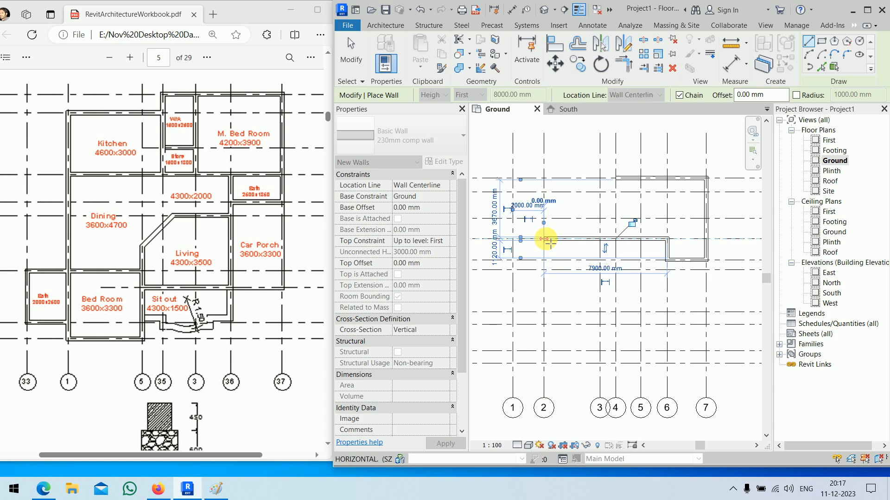
- Continue the walls along grid 14 to grid 2, up to grid 16 and across to grid 4, and wall grid 4 from grid 17 to 14
click(544, 239)
click(544, 192)
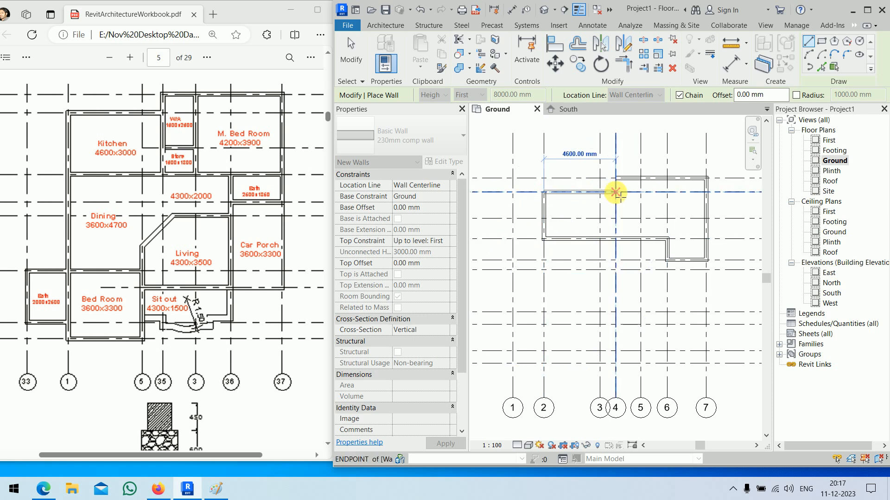
click(615, 192)
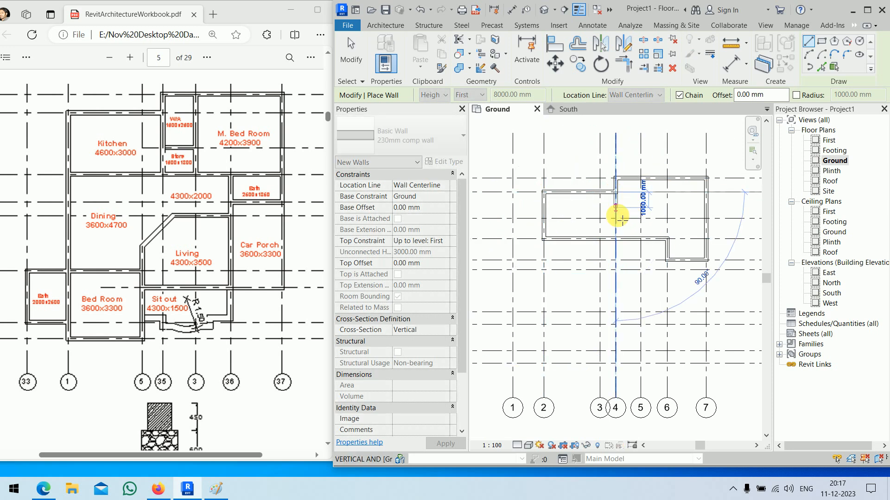
key(Escape)
- Add the partitions beside the master bedroom: along grid 5 from grid 17 to 14, and along grid 15 from grid 4 to 5
scroll(641, 236, up, 3)
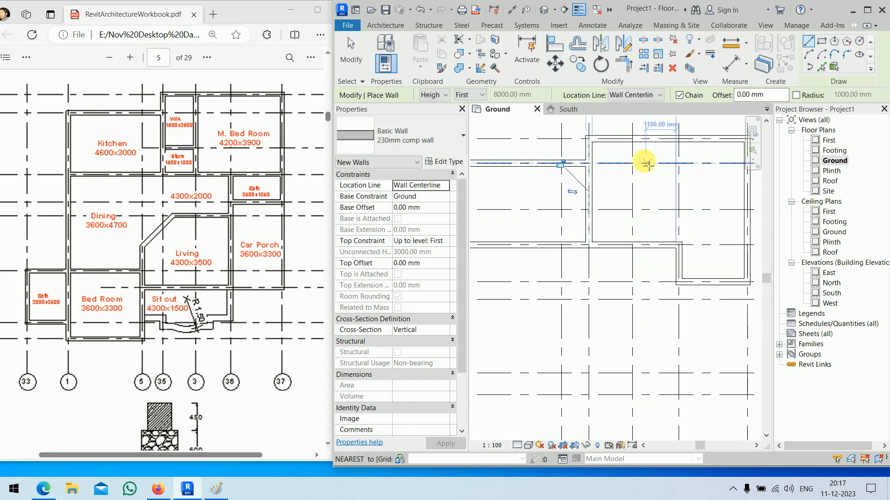
click(632, 140)
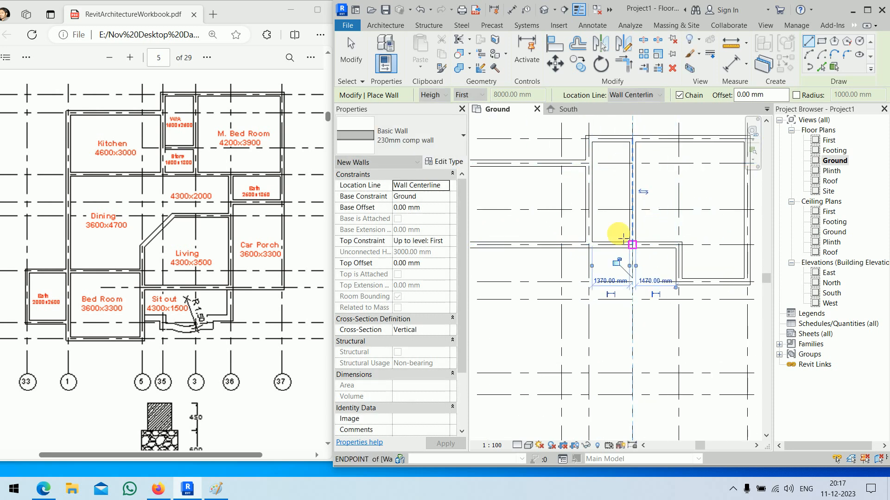
click(590, 210)
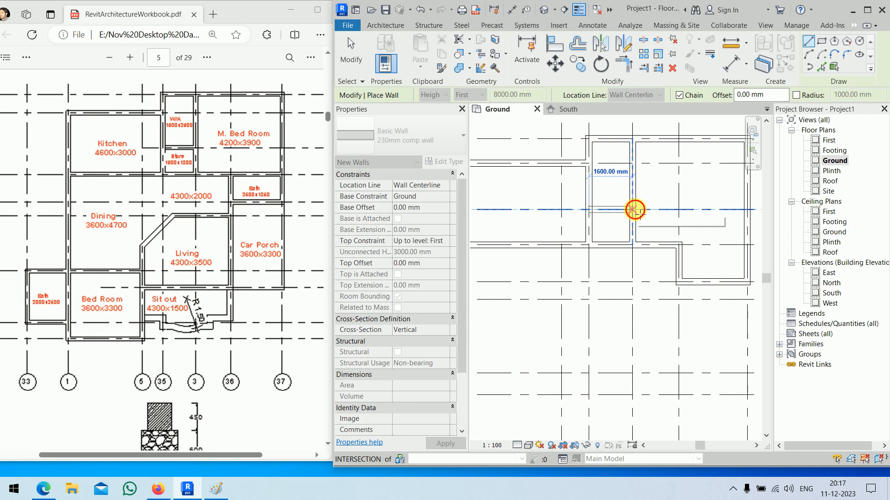
click(635, 210)
key(Escape)
- Draw chained walls from grid 6/13 down to grid 10, across to grid 3, down to grid 8 and across to grid 2
middle_drag(658, 269, 669, 229)
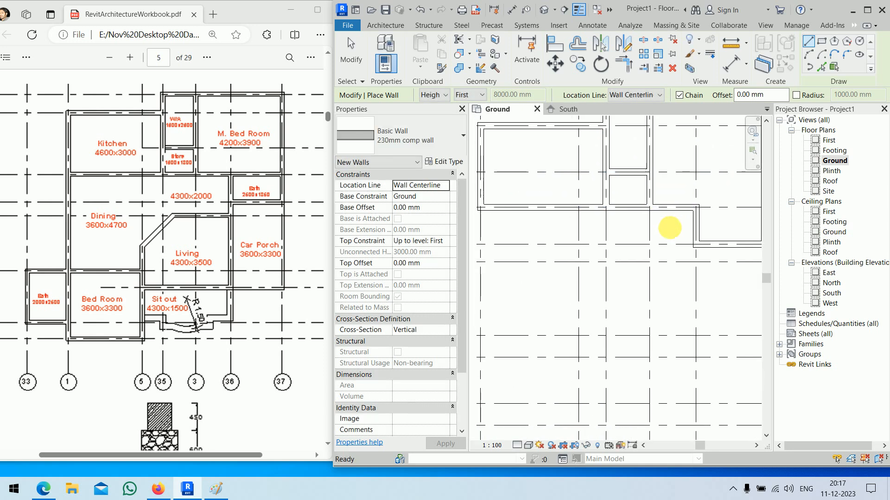
click(695, 245)
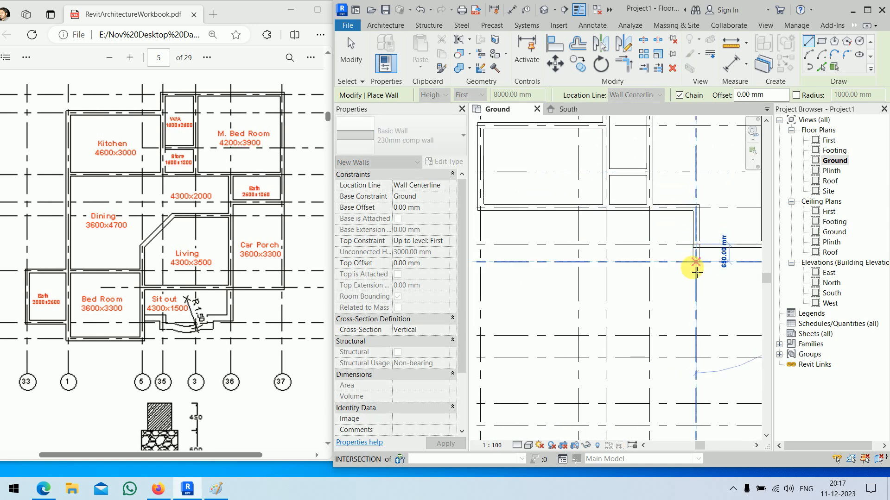
click(696, 355)
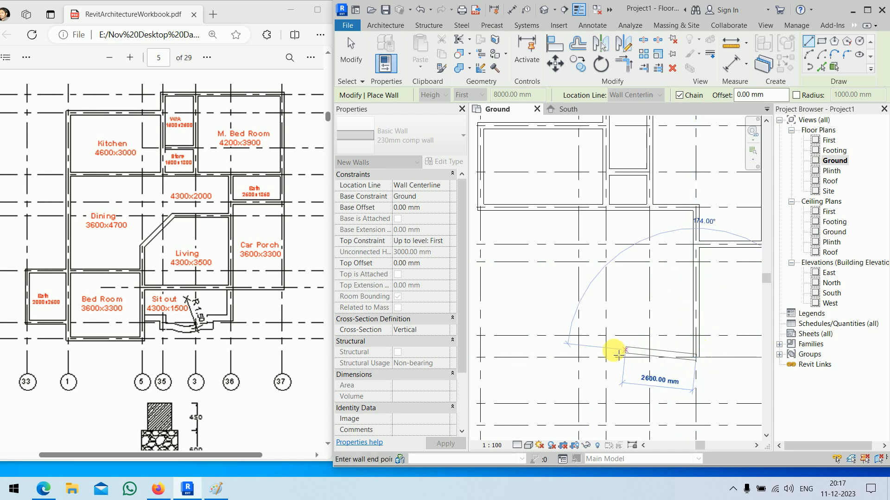
click(578, 357)
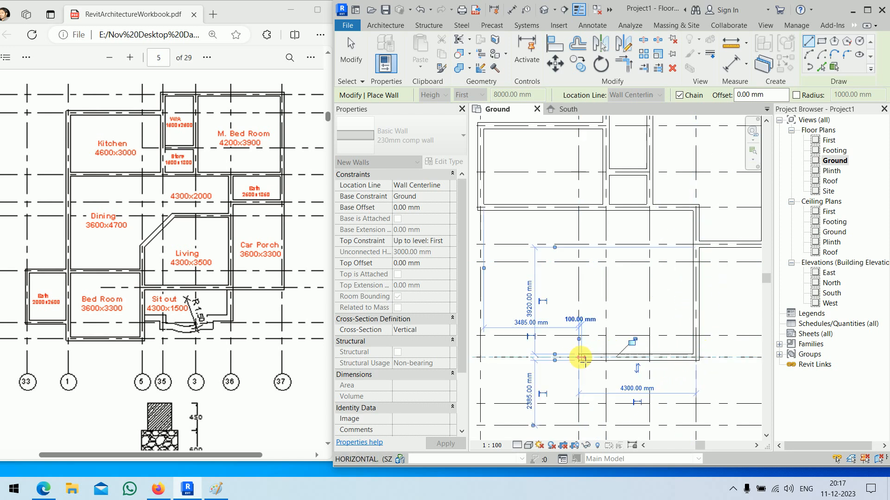
click(578, 426)
click(480, 425)
- Continue the chain up to grid 2/9, out to grid 1, up to grid 11, back to grid 2 and up to grid 14
scroll(510, 403, down, 3)
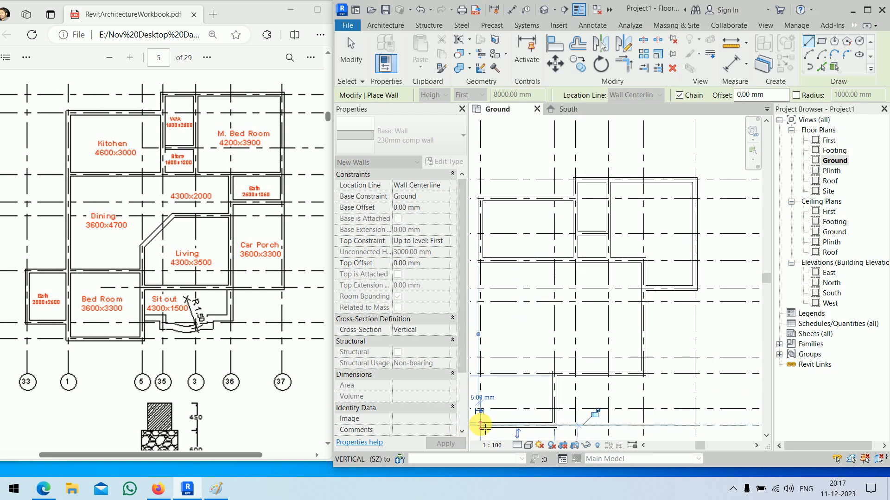
click(554, 396)
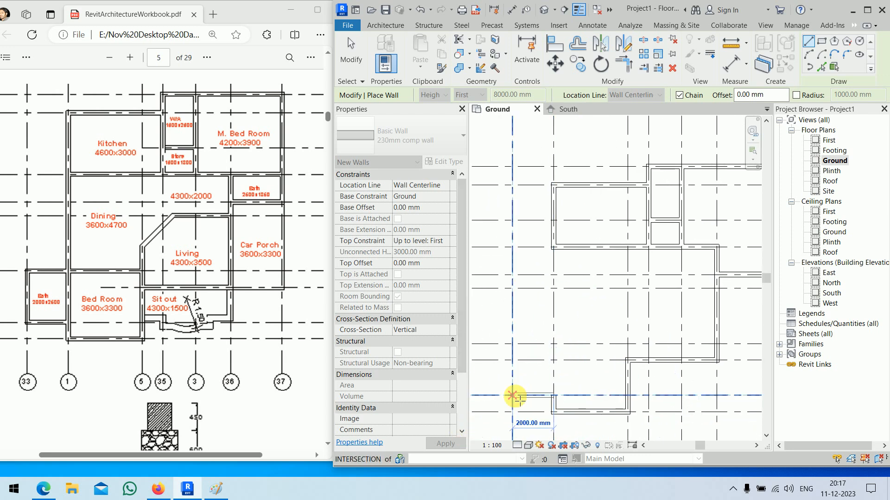
click(512, 396)
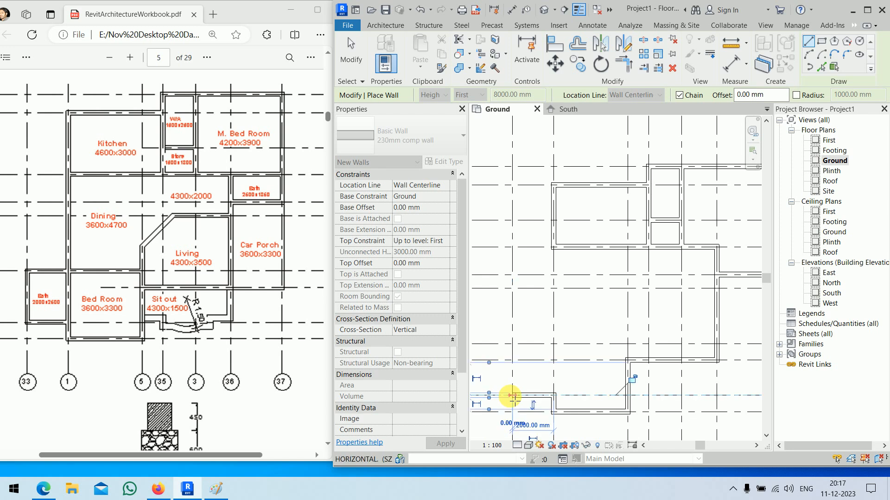
click(515, 344)
click(553, 341)
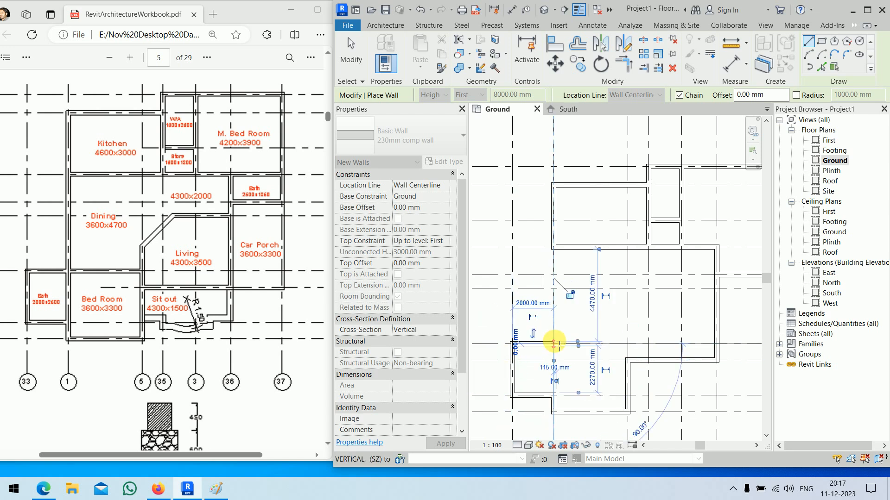
click(558, 248)
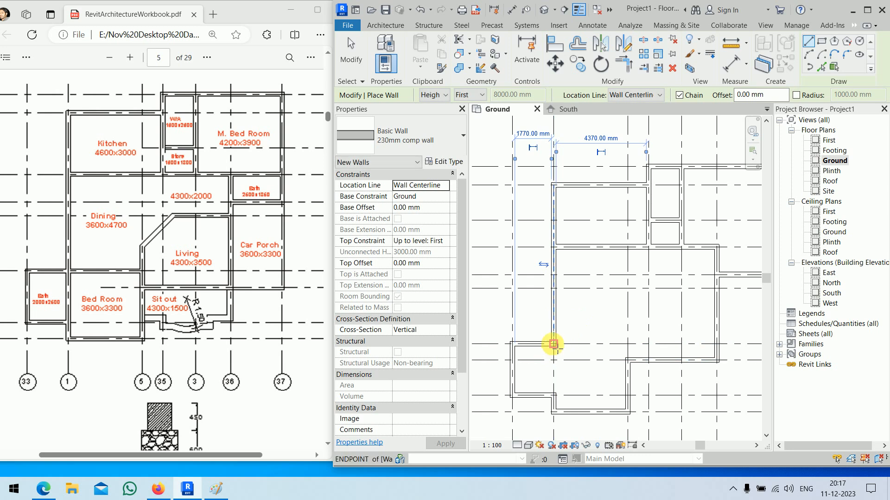
- Enclose the lower bedroom with walls on grid 2 from grid 11 to 8, grid 11 from grid 2 to 3, and grid 3 down to grid 10
click(554, 345)
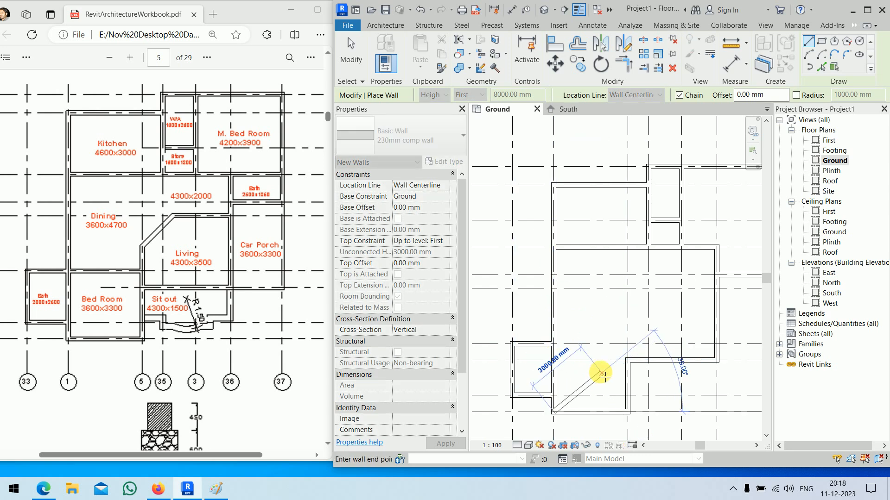
key(Escape)
click(555, 344)
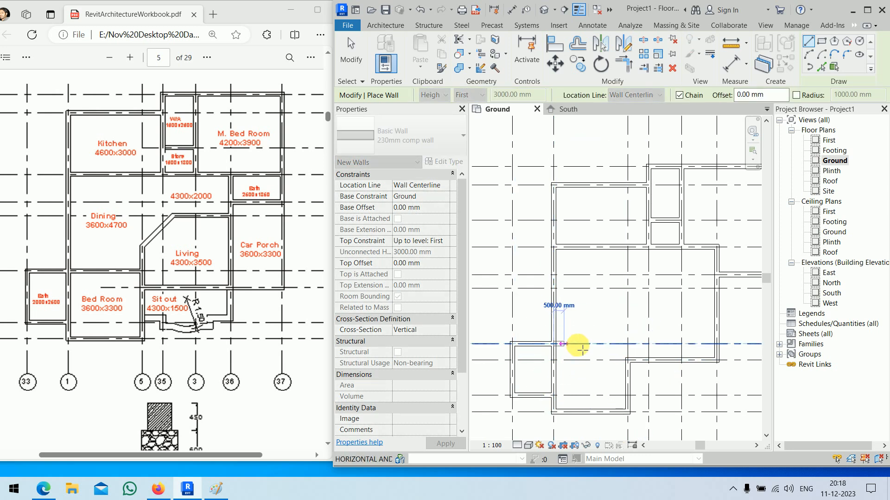
click(627, 343)
key(Escape)
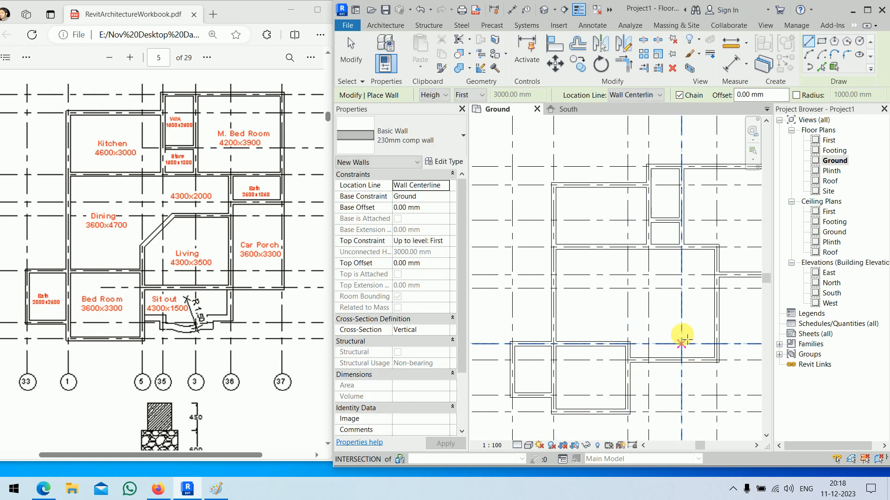
- Draw the living room wall up grid 3 from grid 11, diagonally at 45° for about 1838 mm to grid 12, then along it to grid 6
middle_drag(661, 331, 610, 330)
scroll(609, 330, up, 3)
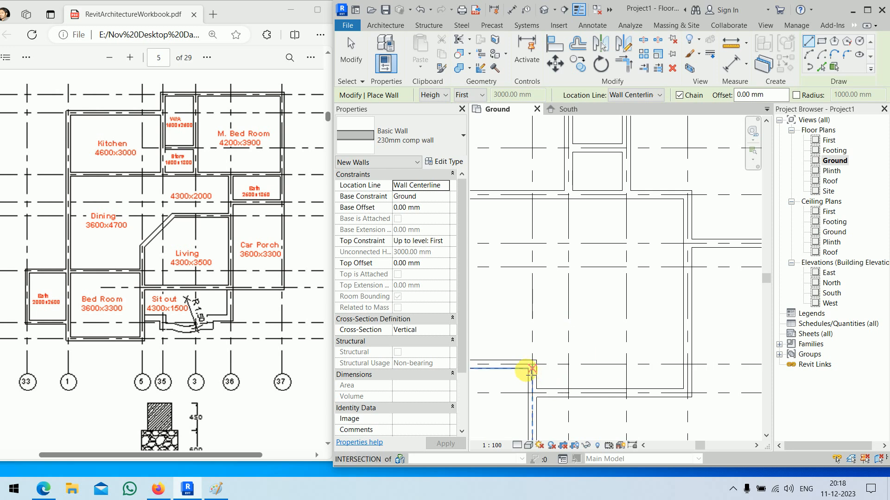
click(532, 356)
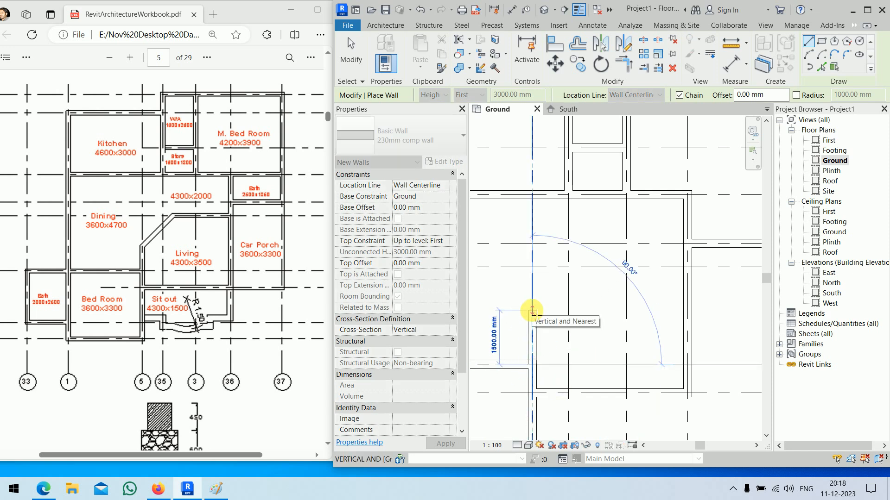
click(532, 311)
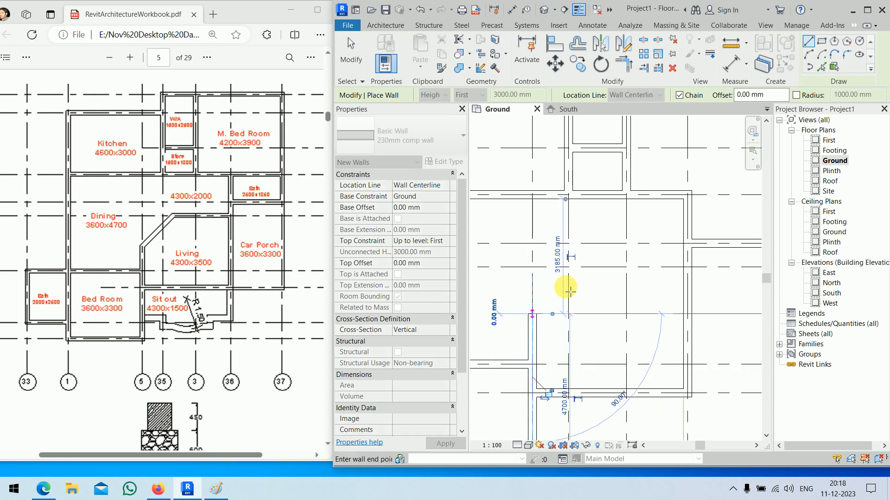
click(586, 267)
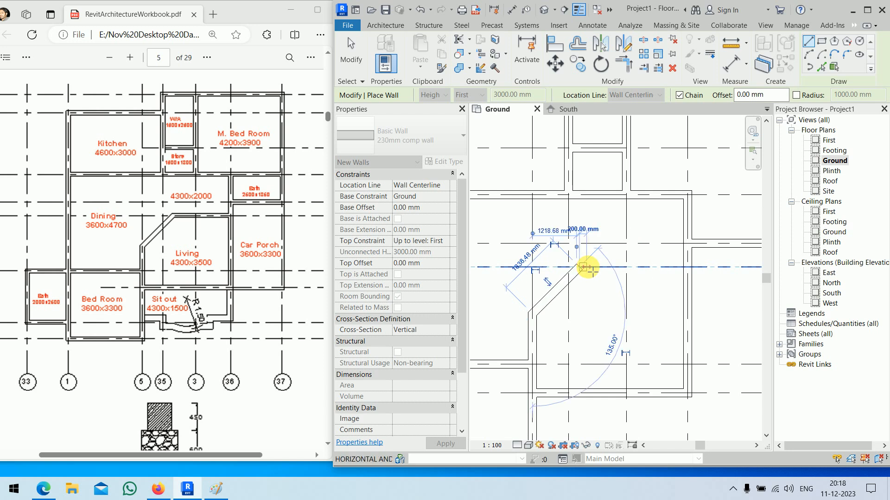
click(688, 268)
- Add the wall between the master bedroom and its bath along grid 14, from grid 6 to grid 7
scroll(655, 272, down, 4)
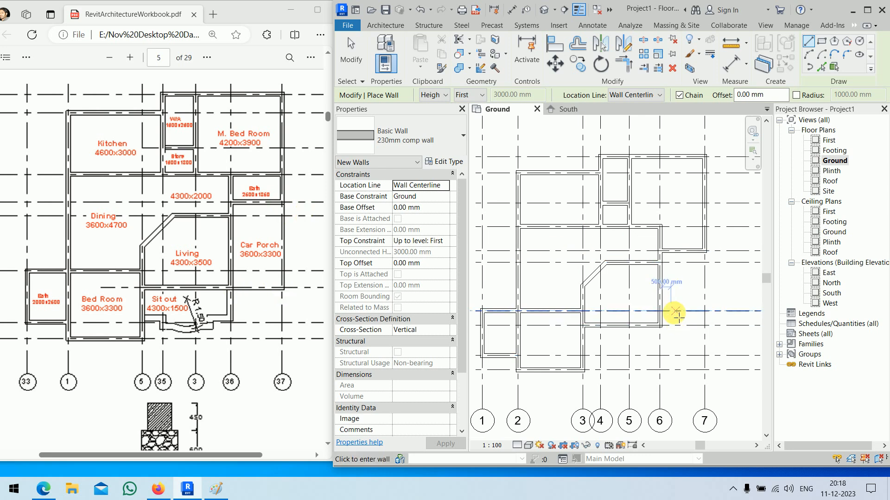
middle_drag(675, 306, 667, 360)
scroll(663, 278, up, 3)
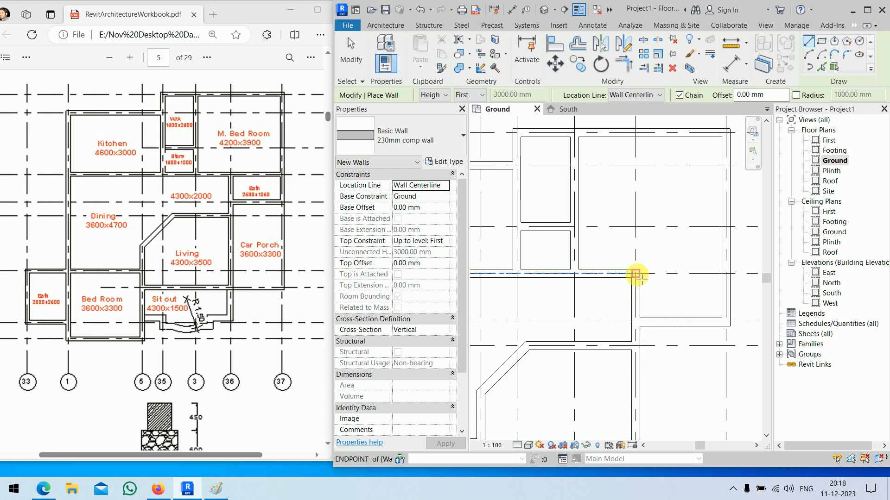
click(635, 273)
click(727, 274)
key(Escape)
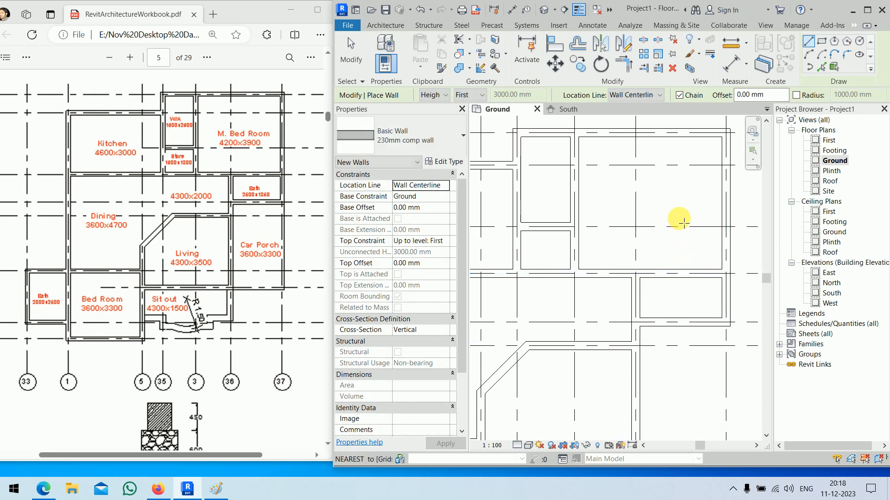
scroll(679, 220, down, 3)
middle_drag(662, 219, 701, 200)
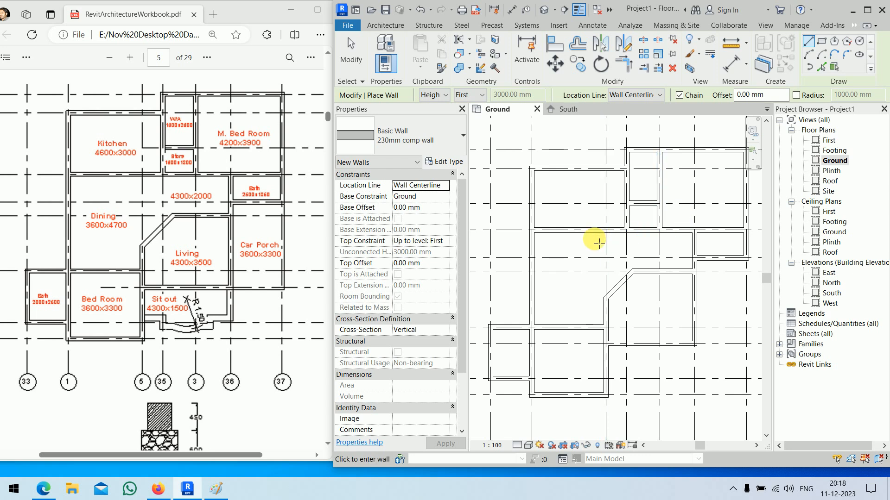
- Switch the Ground plan's visual style to display the walls with a shaded fill, and end wall placement
click(528, 447)
click(556, 411)
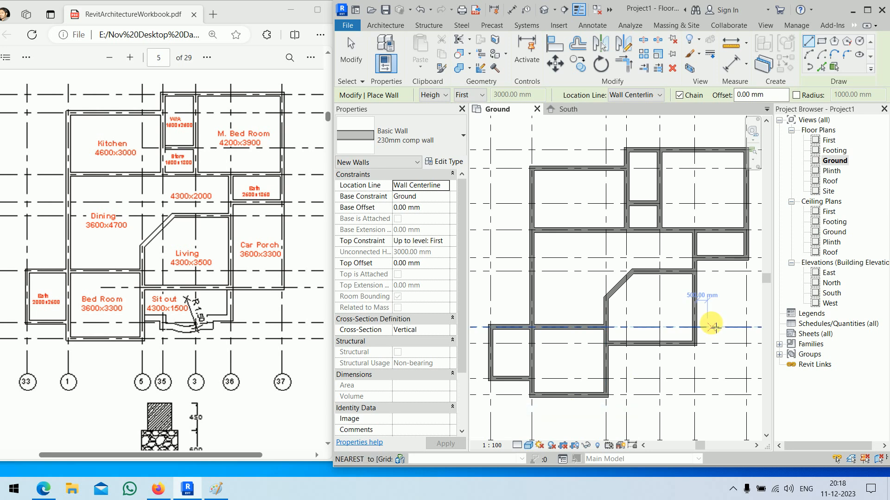
middle_drag(598, 270, 596, 276)
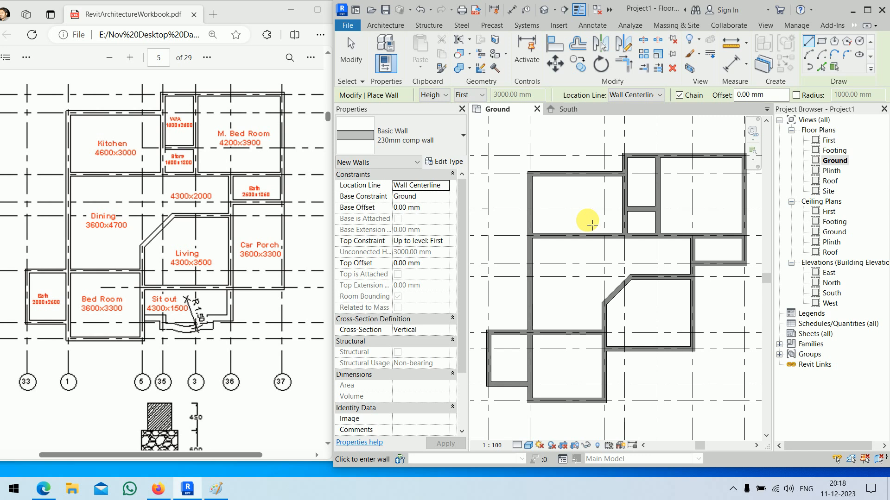
scroll(567, 262, up, 5)
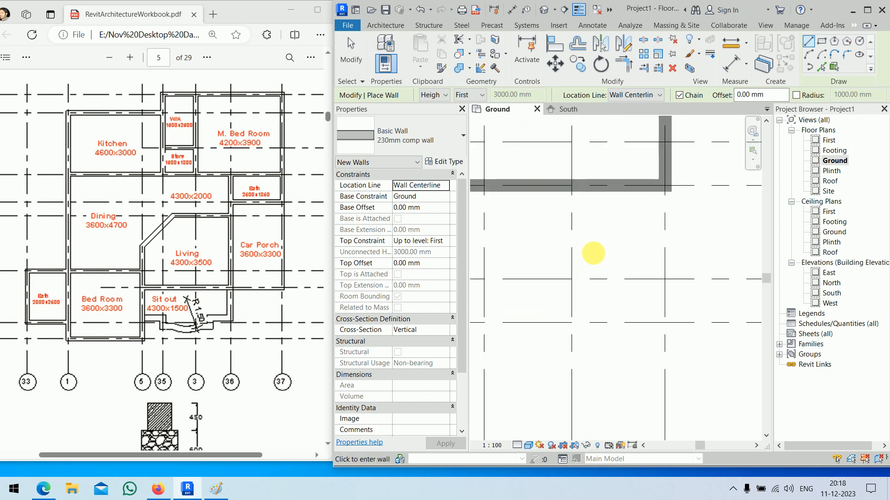
scroll(593, 253, down, 3)
scroll(627, 284, down, 3)
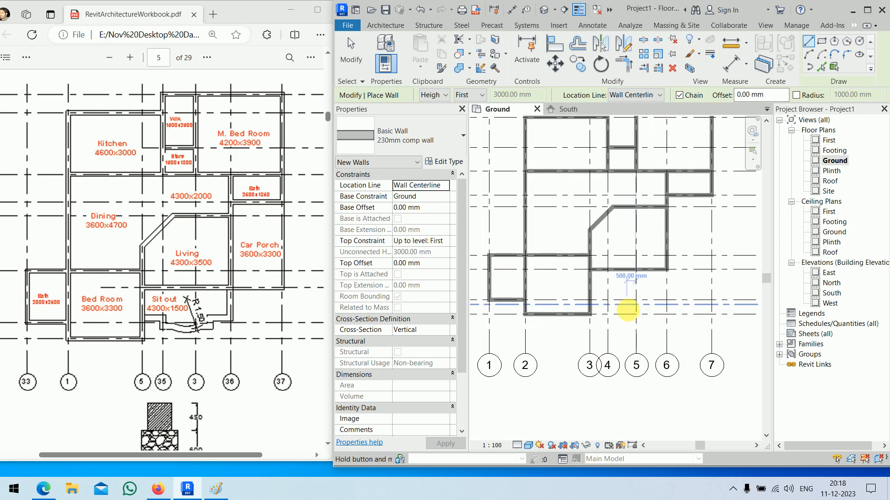
middle_drag(628, 310, 639, 362)
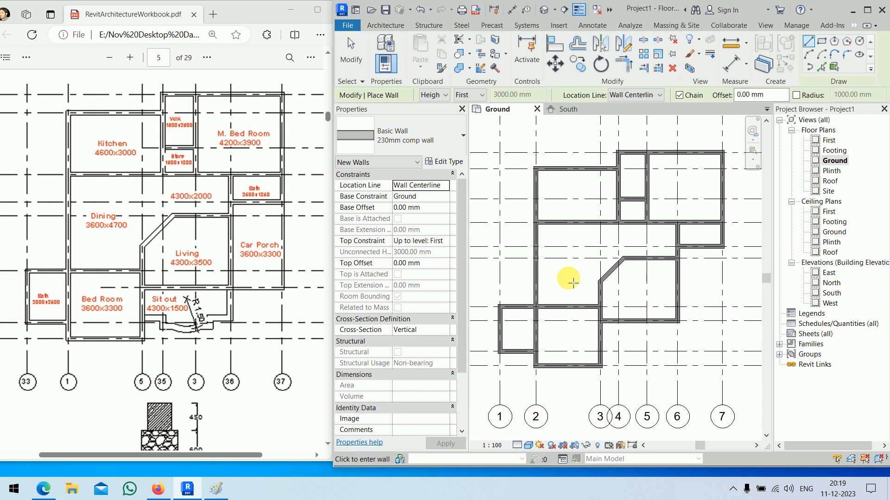
key(Escape)
key(Escape)
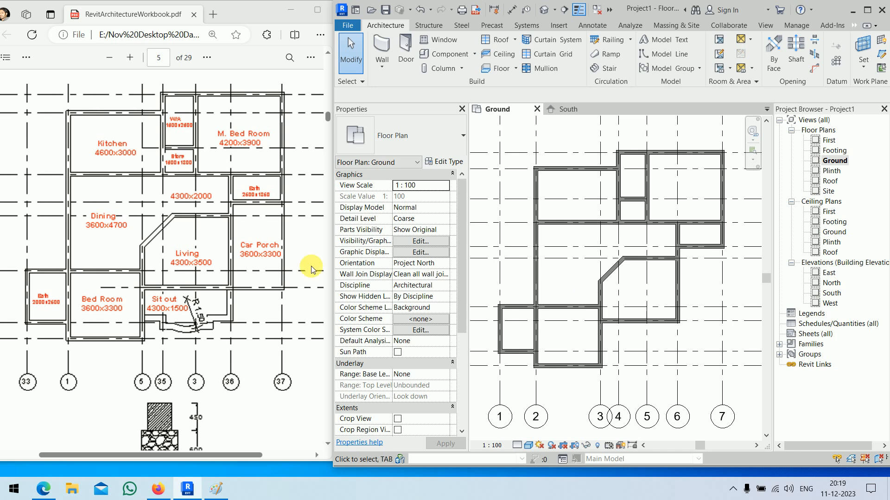
- Bring up the footing detail on workbook page 5 and choose Generic - 200mm as the type for new walls
scroll(104, 261, down, 4)
ctrl+scroll(153, 247, up, 4)
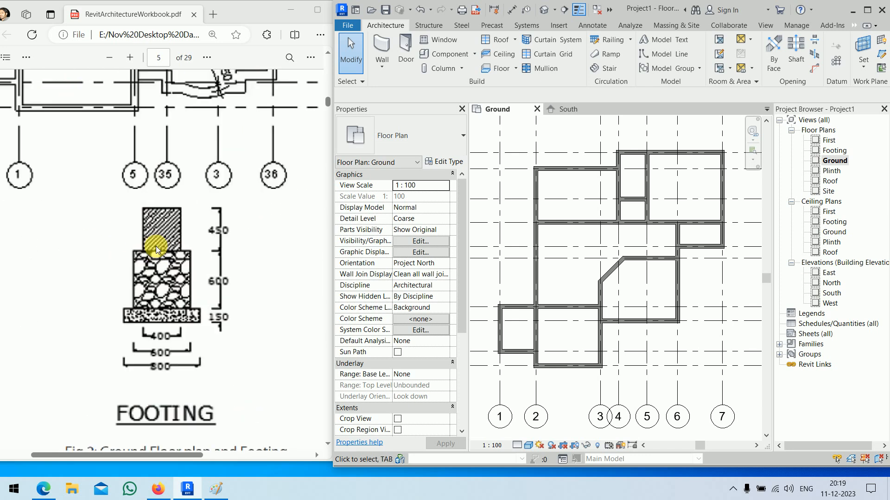
scroll(165, 243, down, 2)
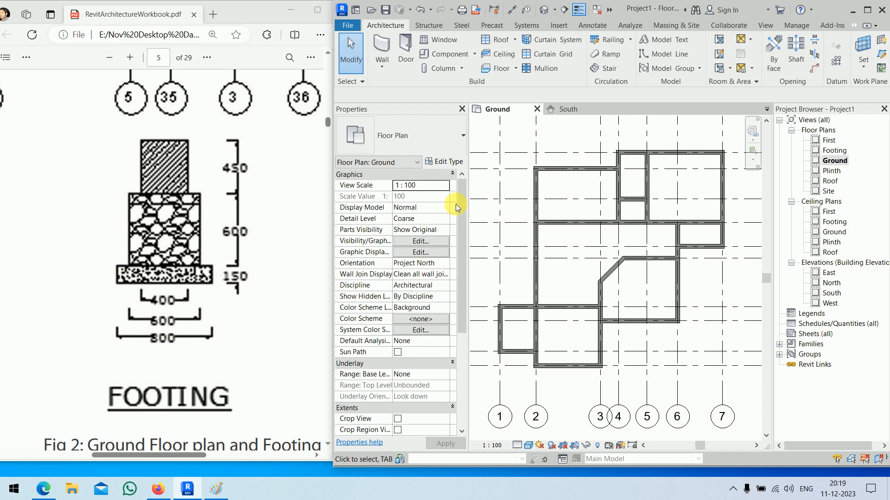
click(387, 43)
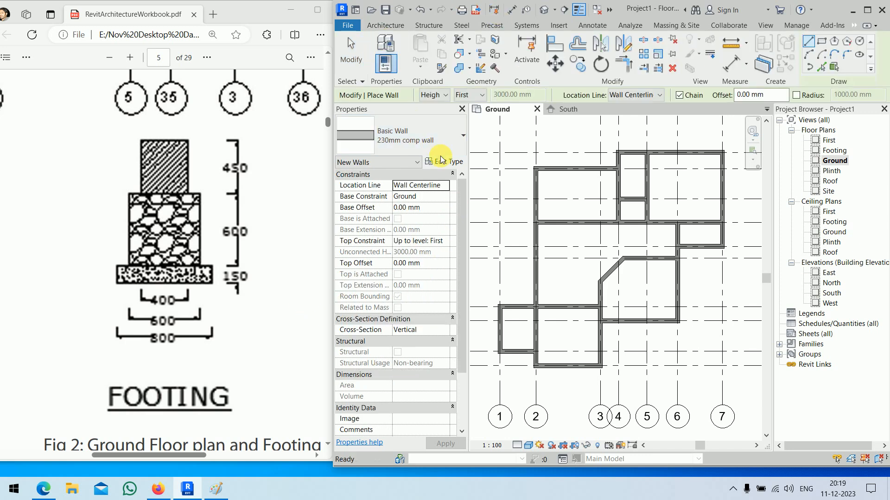
click(433, 143)
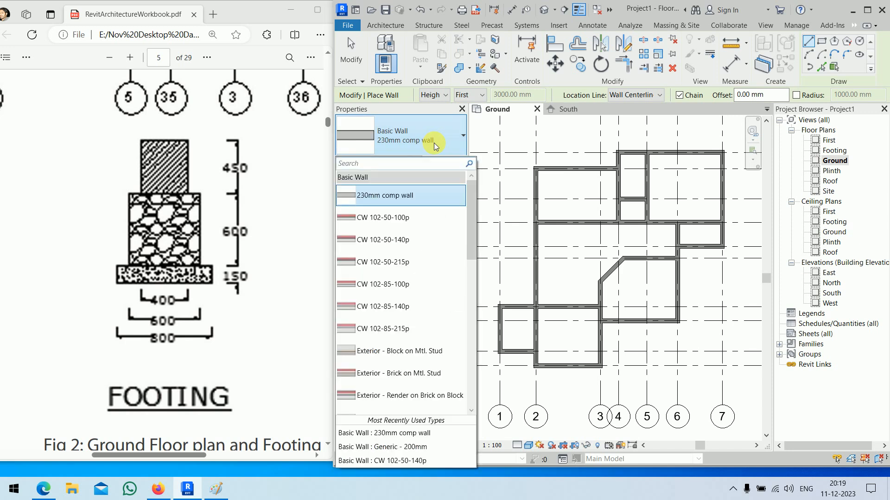
scroll(419, 273, down, 5)
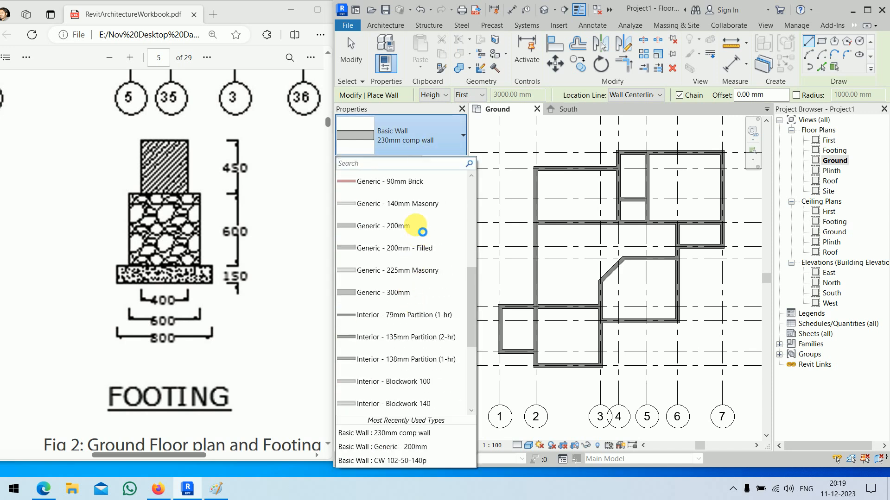
scroll(415, 229, down, 2)
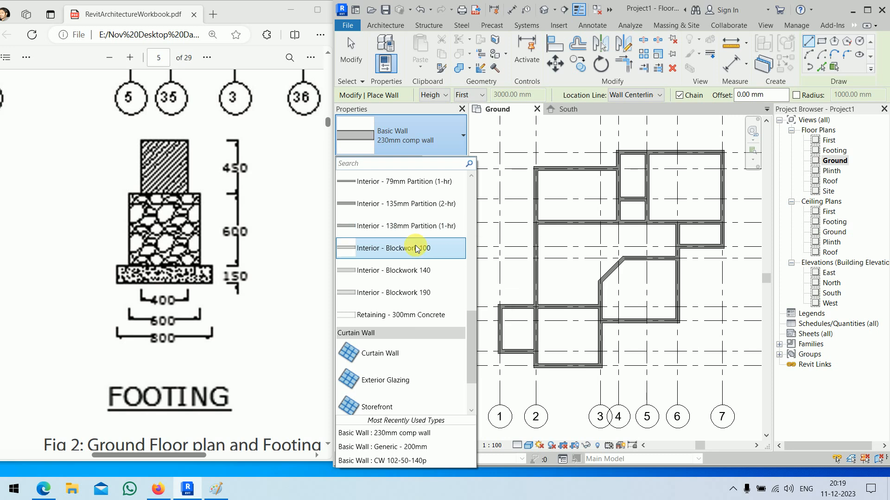
scroll(415, 246, up, 4)
scroll(415, 297, down, 2)
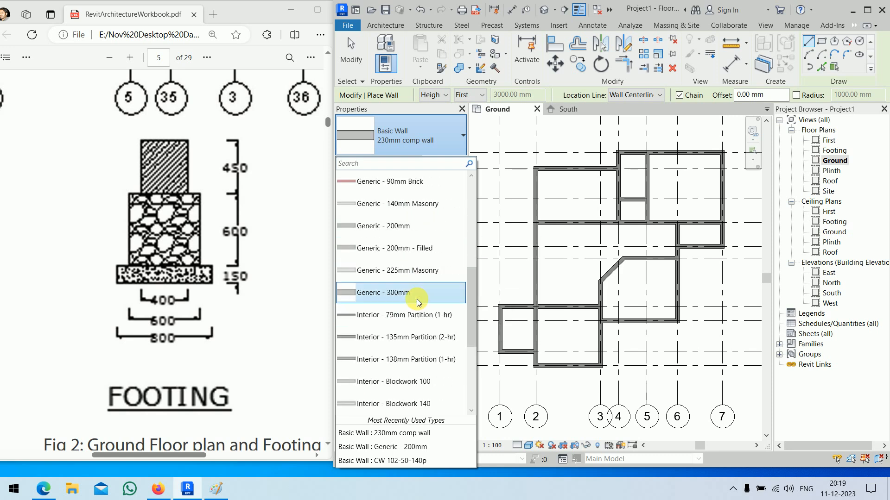
click(395, 235)
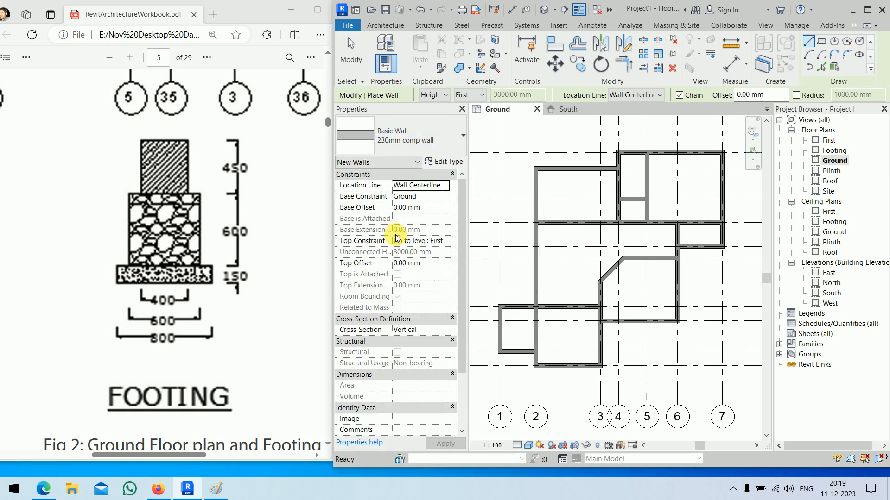
- Duplicate the Generic - 200mm wall type under the name w1
click(441, 164)
click(844, 111)
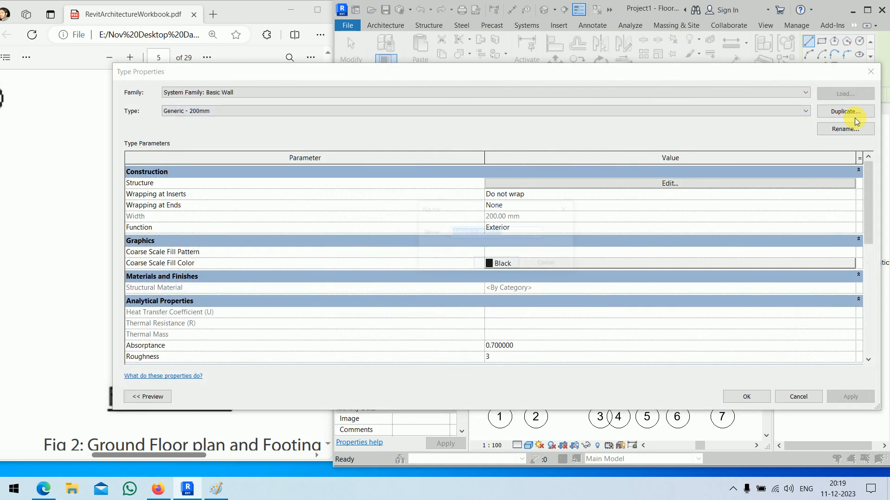
text(w1)
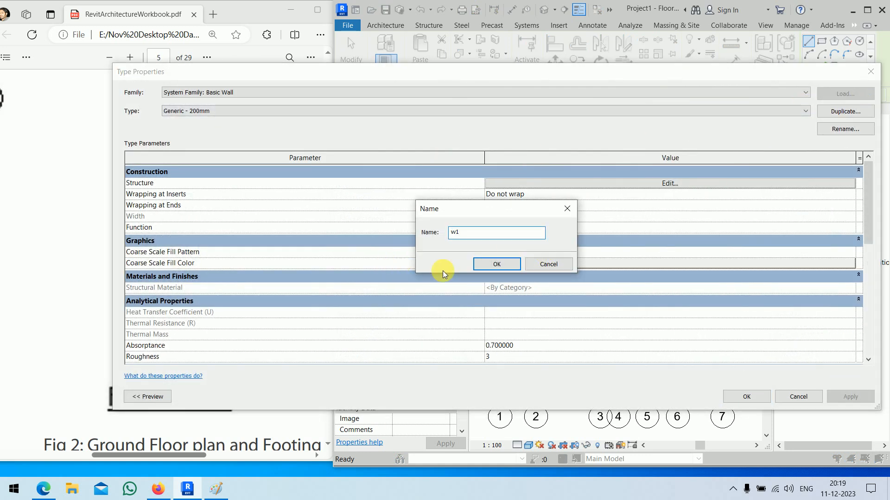
click(497, 264)
- Set w1's structure layer to 800 mm thick with the material Concrete, Sand/Cement Screed, and accept the type
click(679, 186)
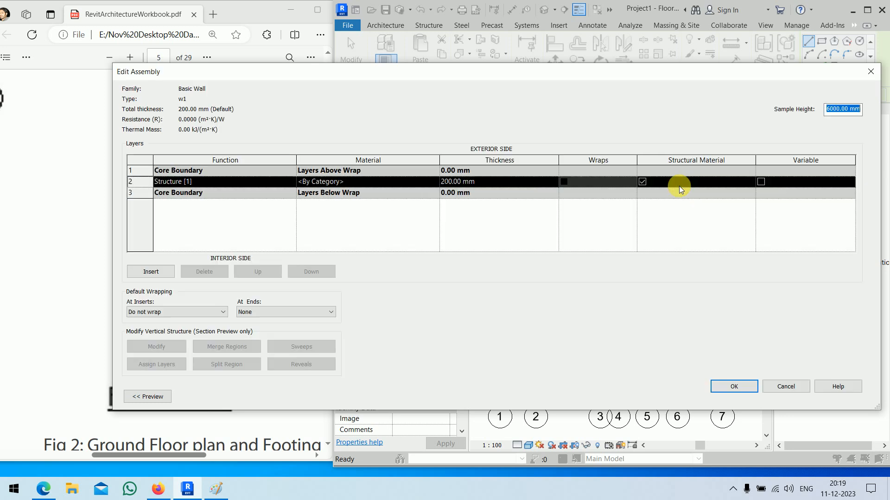
click(513, 185)
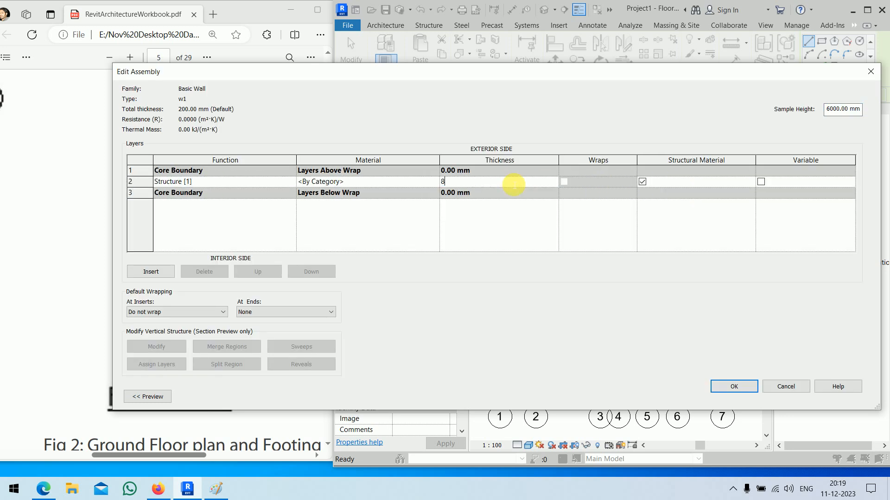
click(431, 183)
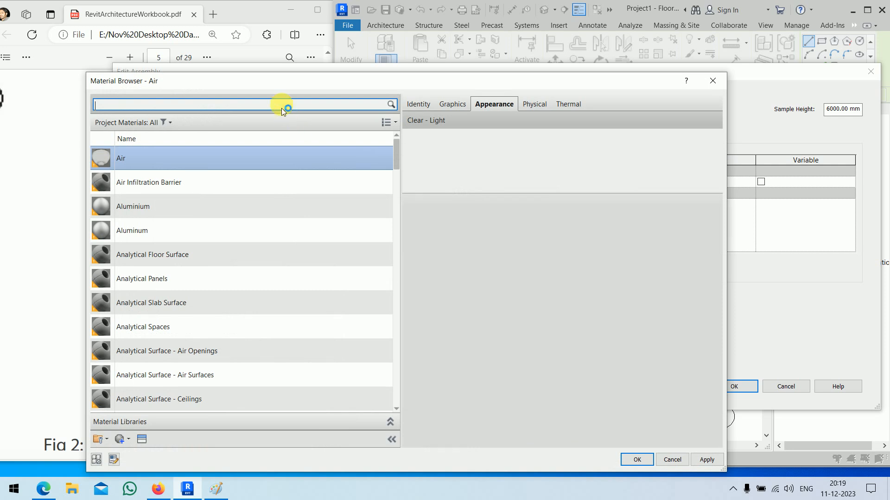
text(concret)
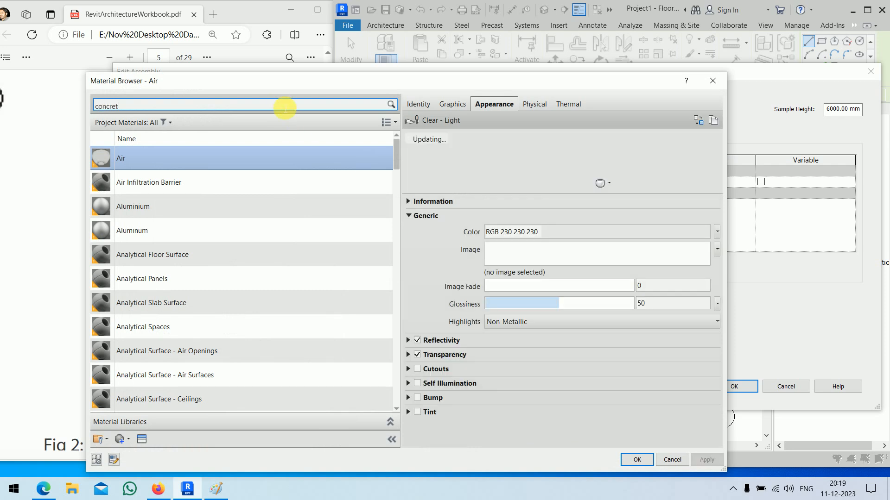
text(e)
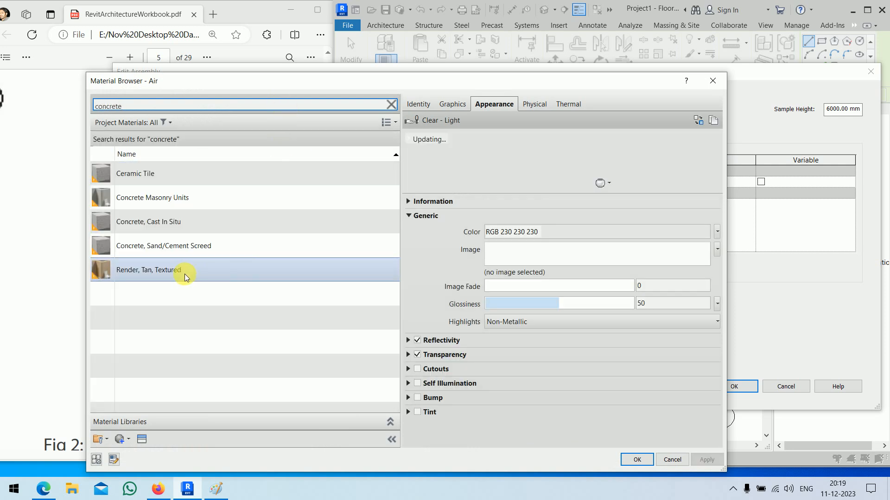
double_click(189, 246)
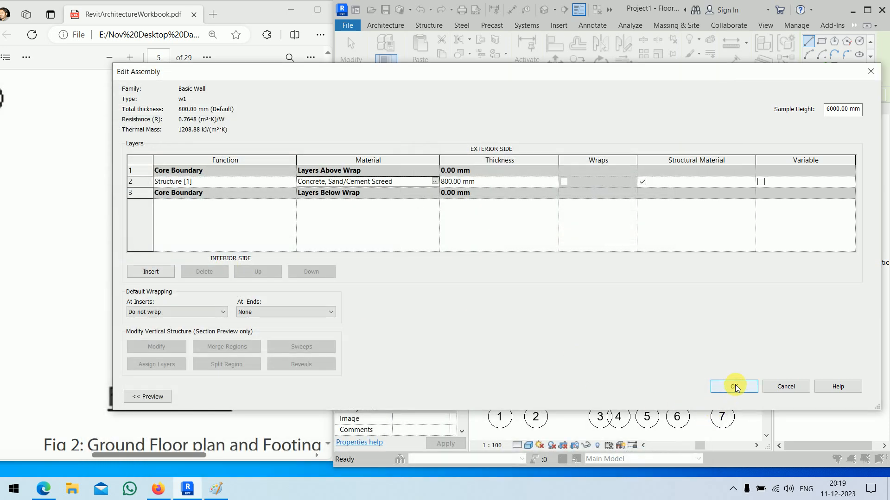
click(735, 387)
click(744, 397)
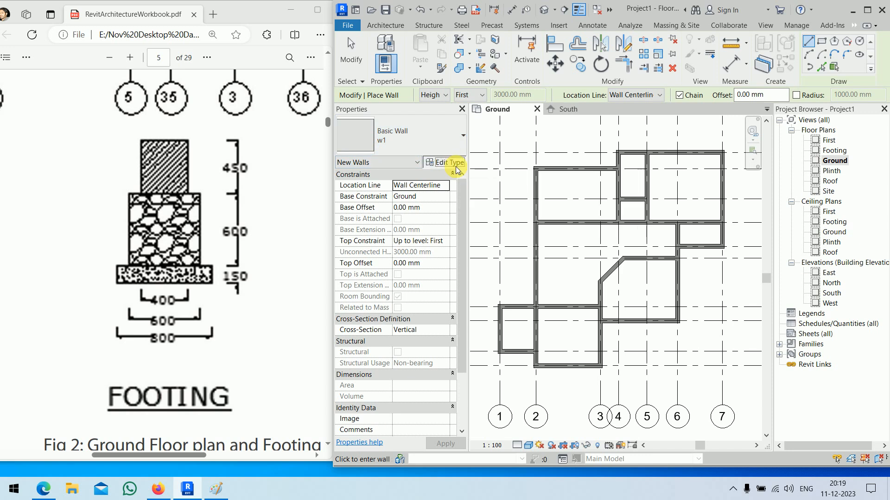
- Duplicate wall type w1 under the name w2
click(440, 162)
click(845, 112)
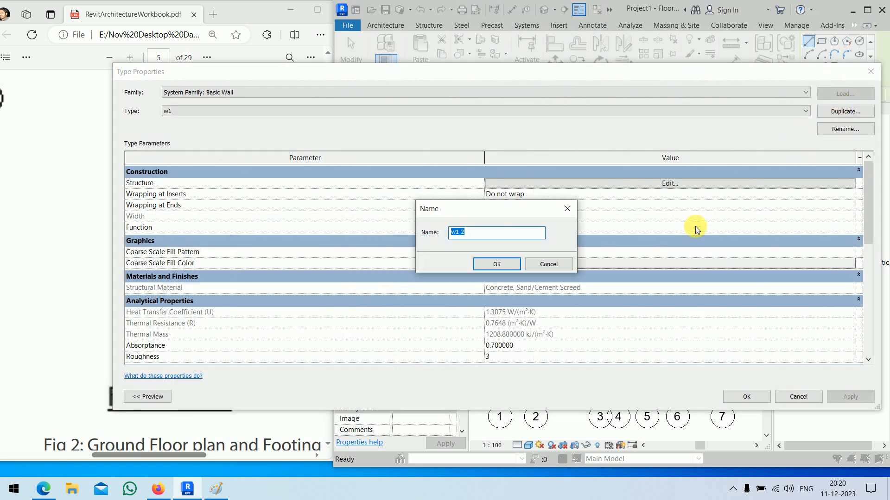
click(500, 263)
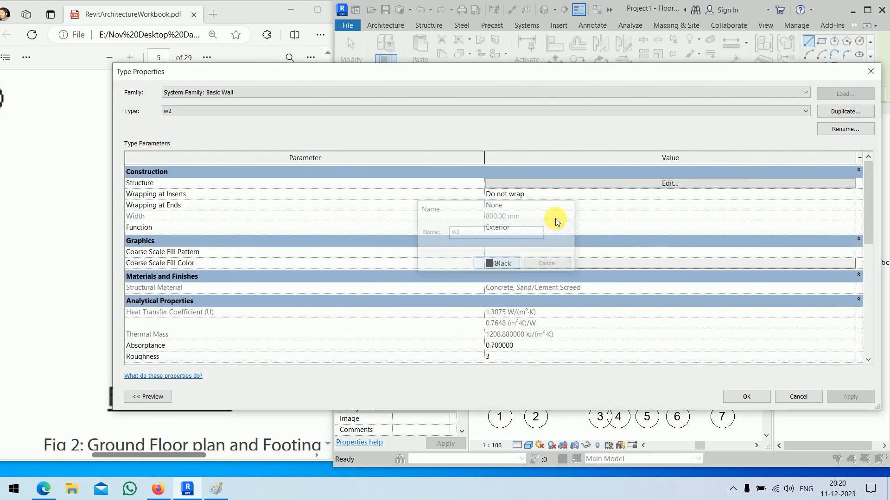
- Set w2's structure layer to 600 mm thick with the material Concrete, Cast In Situ
click(602, 183)
click(512, 182)
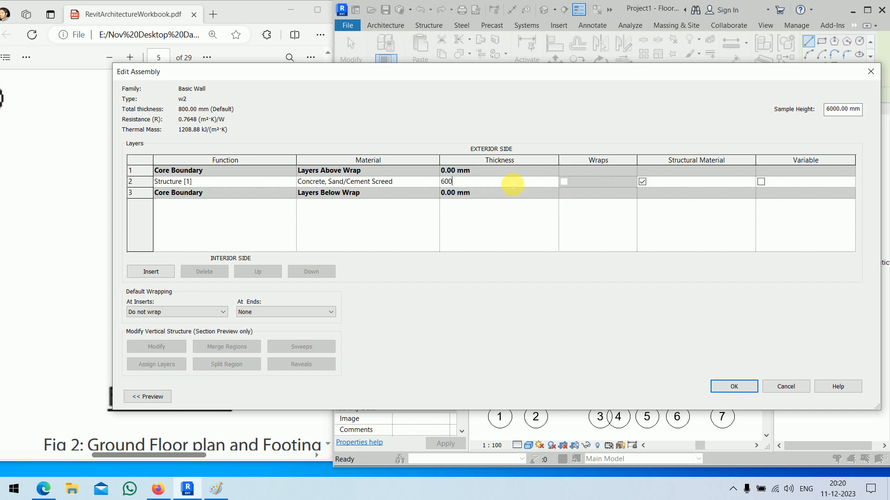
text(600)
key(Return)
click(435, 181)
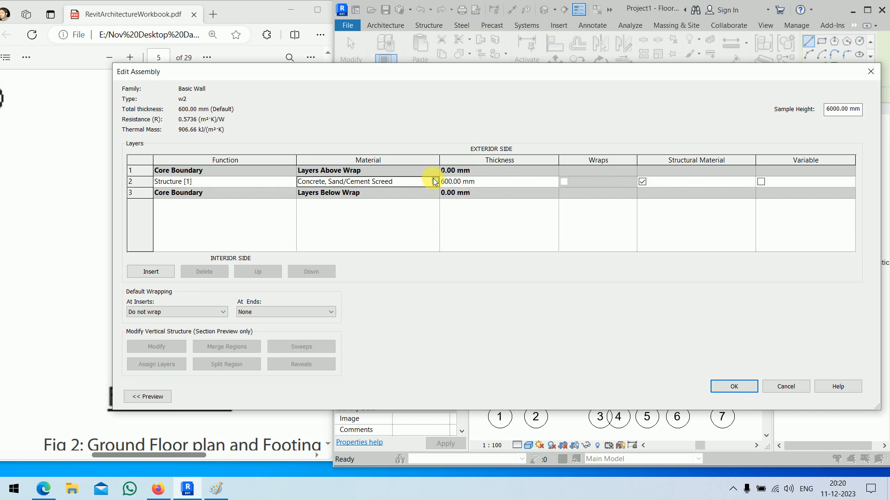
click(434, 182)
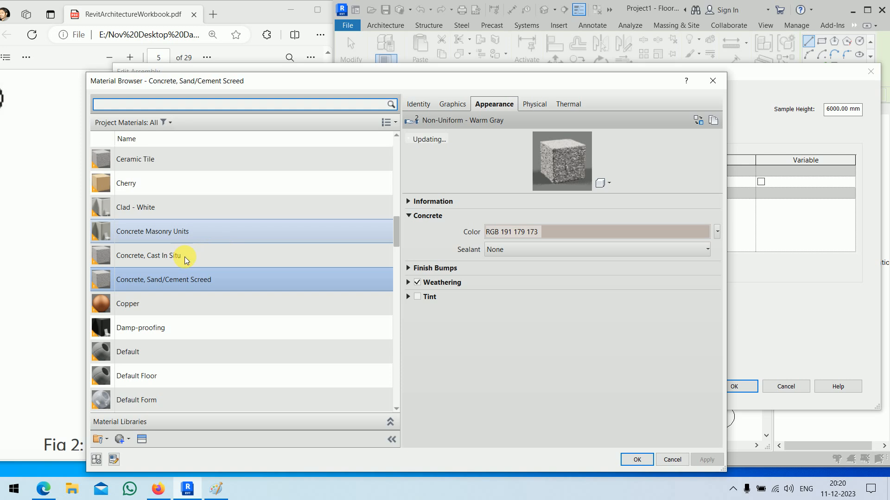
double_click(185, 256)
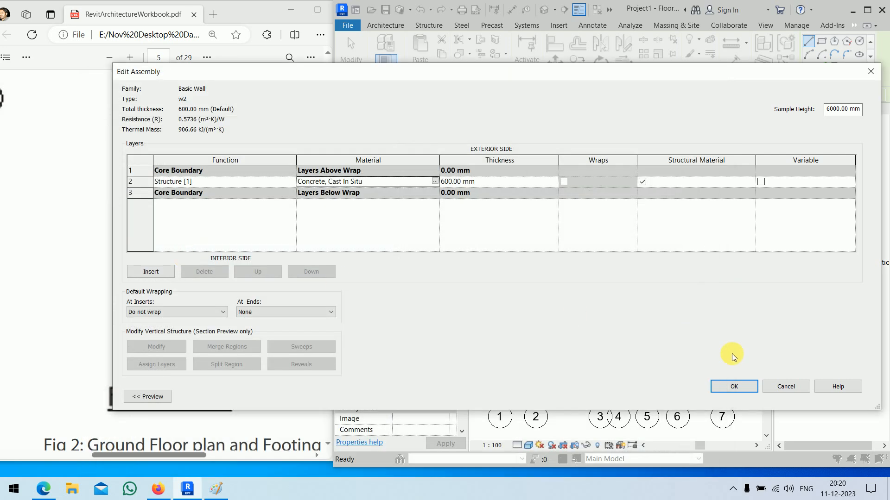
click(733, 386)
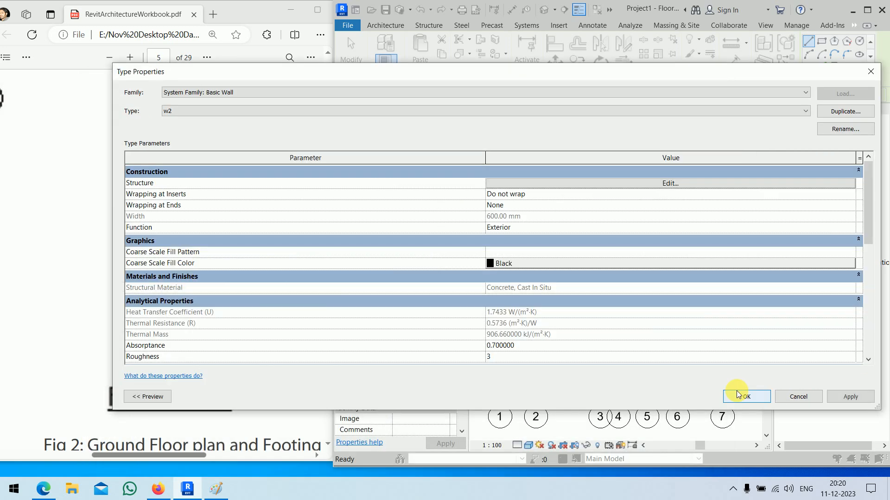
- Duplicate wall type w2 as w3 and set its structure layer thickness to 400 mm
click(840, 112)
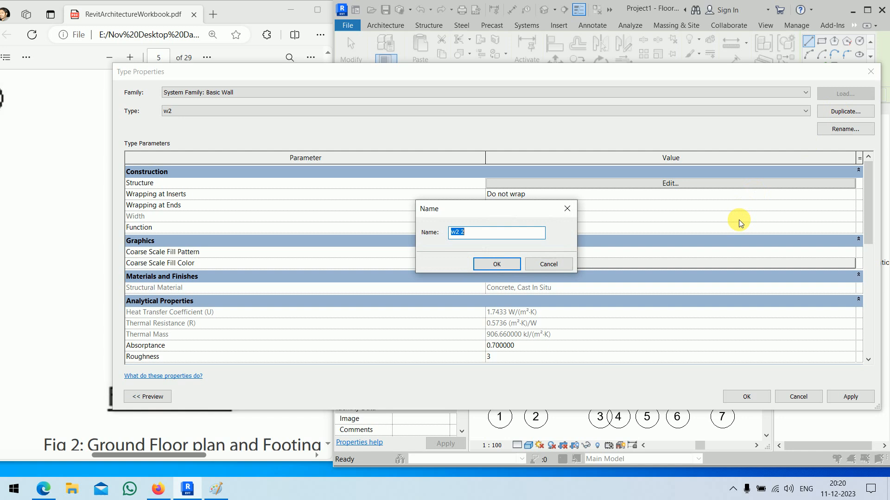
click(497, 263)
click(605, 185)
click(516, 185)
double_click(516, 186)
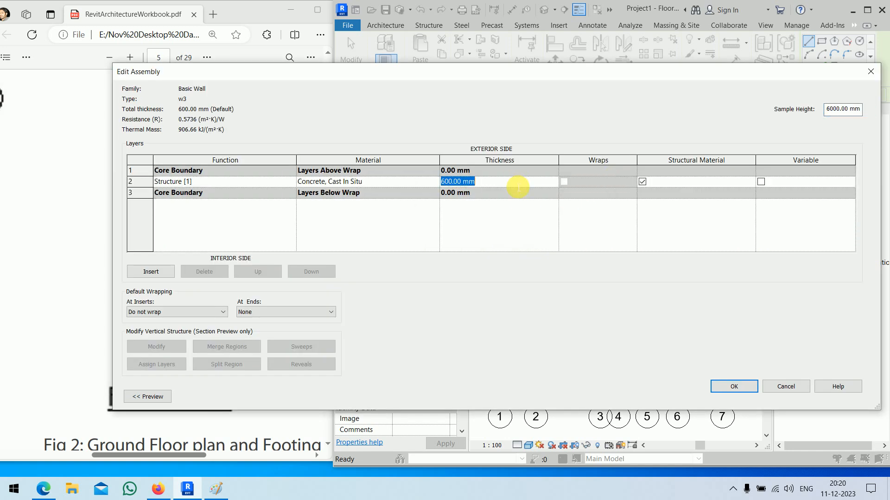
text(400)
key(Tab)
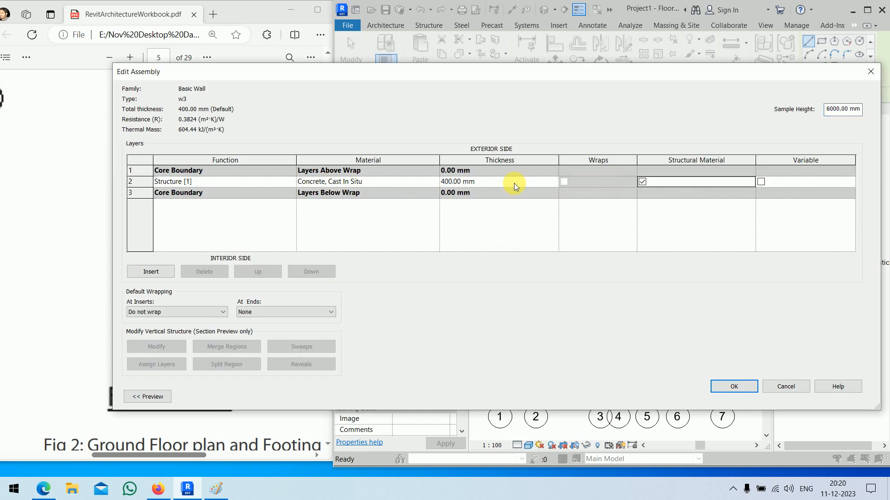
- Assign the material Brick, Common to w3's structure layer and accept the wall type
click(431, 182)
click(435, 181)
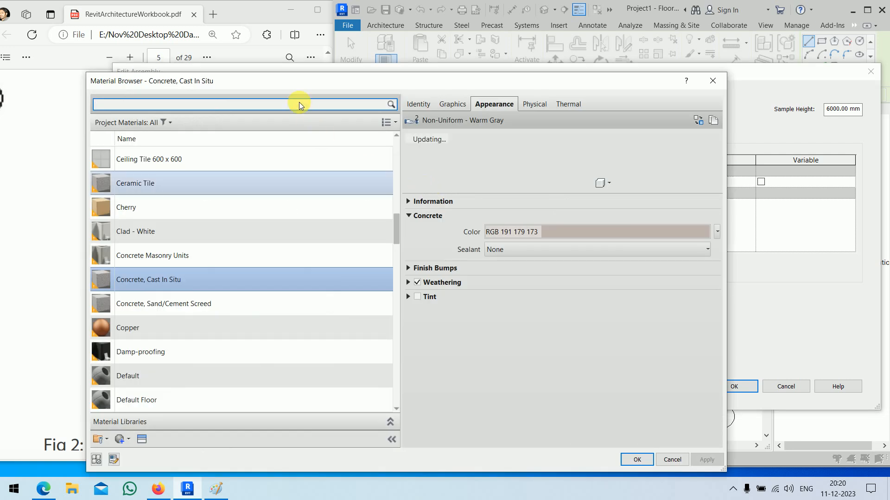
text(br)
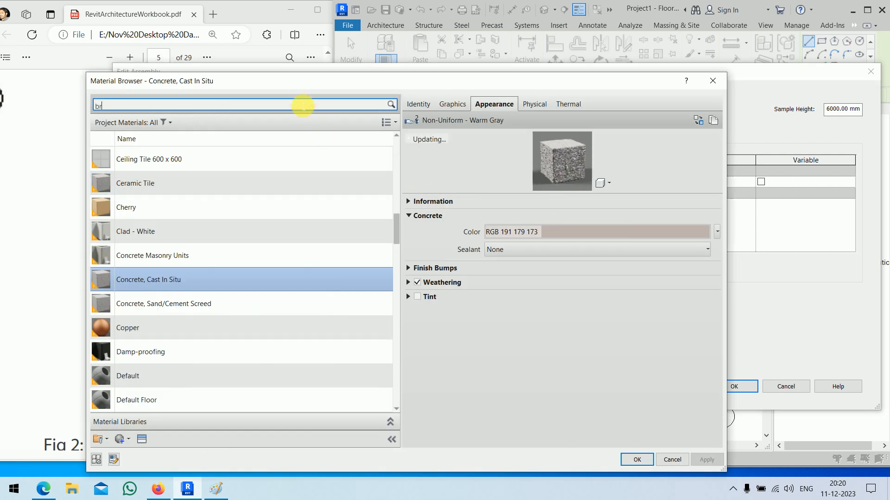
text(ick)
click(206, 182)
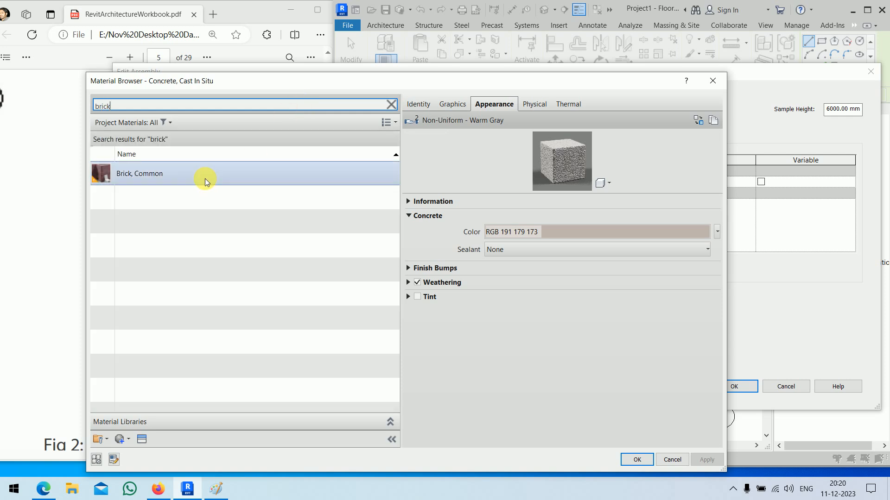
double_click(206, 182)
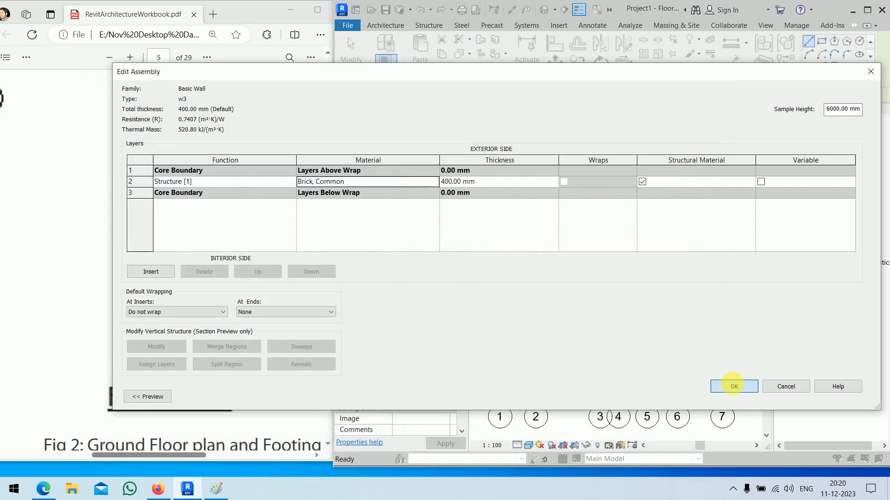
click(734, 386)
click(738, 398)
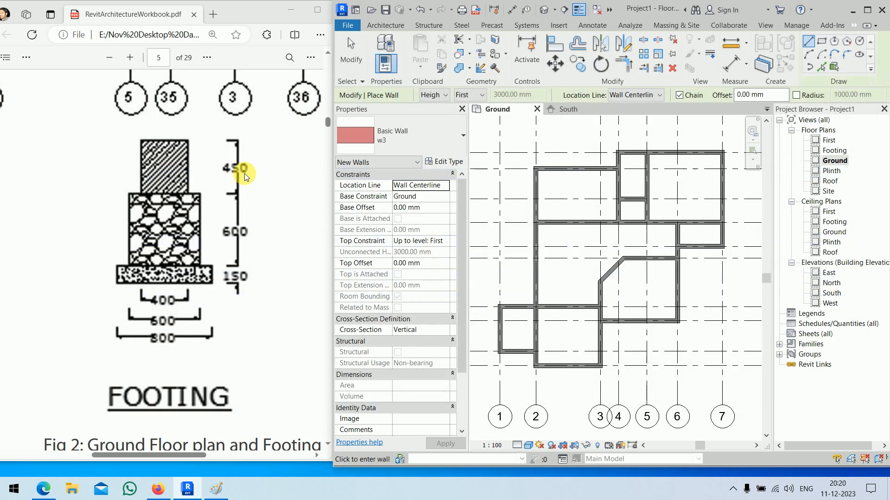
- Duplicate the stacked wall type Exterior - Brick Over Block w Metal Stud under the name Footing wall
click(429, 138)
scroll(408, 195, up, 8)
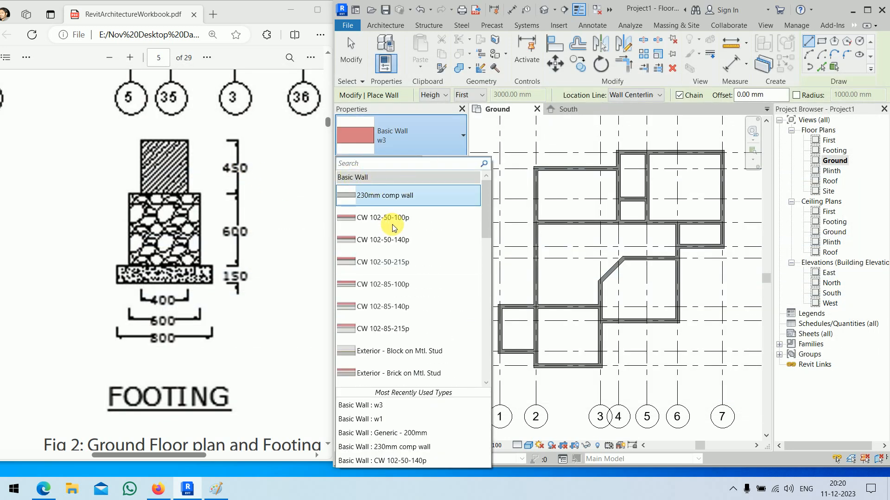
scroll(387, 209, down, 8)
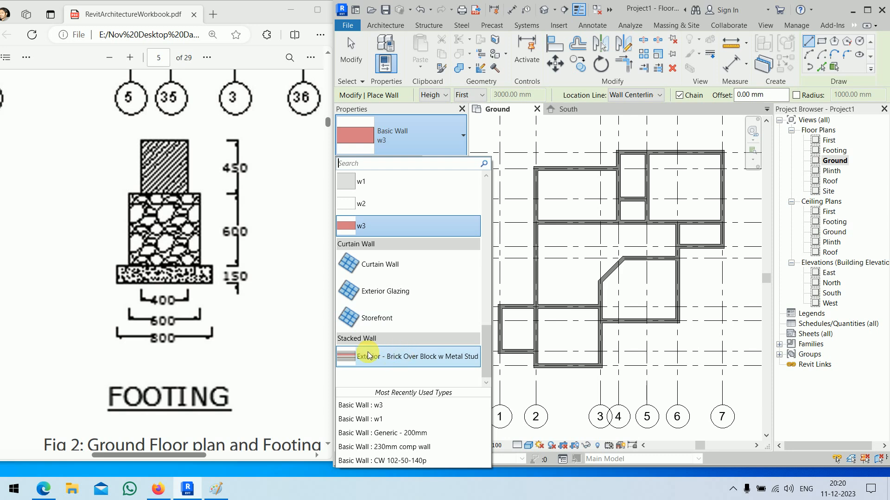
click(397, 357)
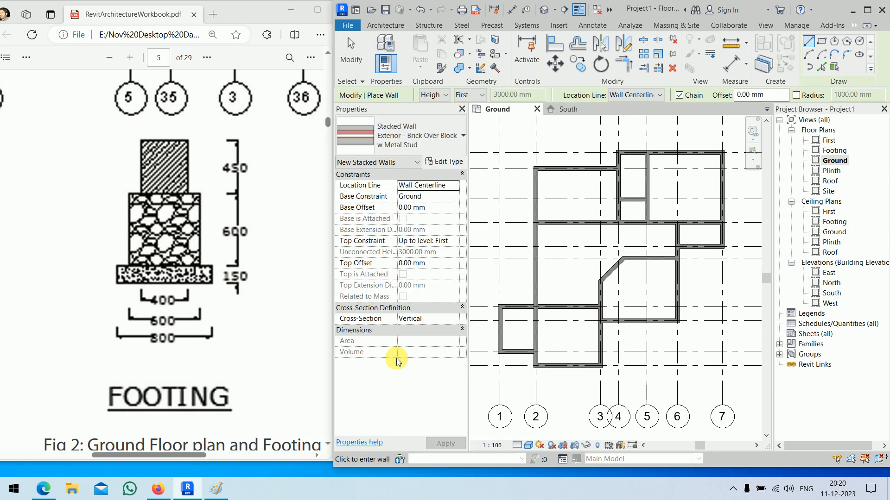
click(446, 163)
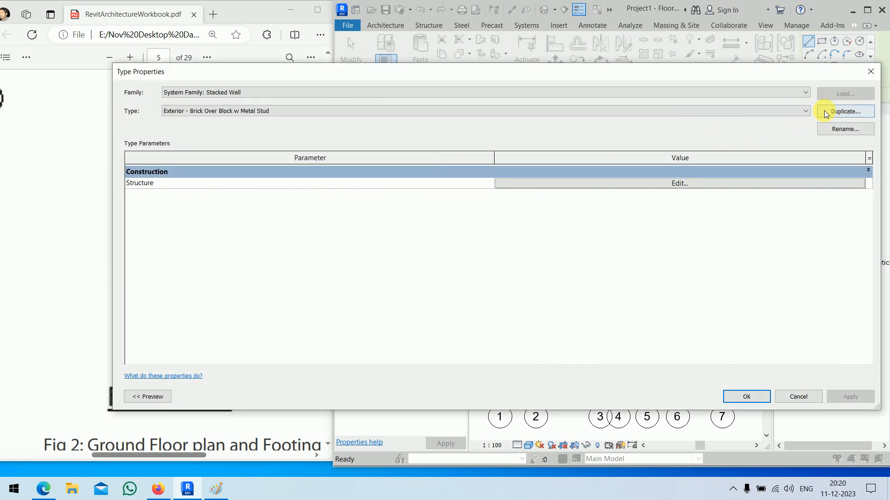
click(845, 112)
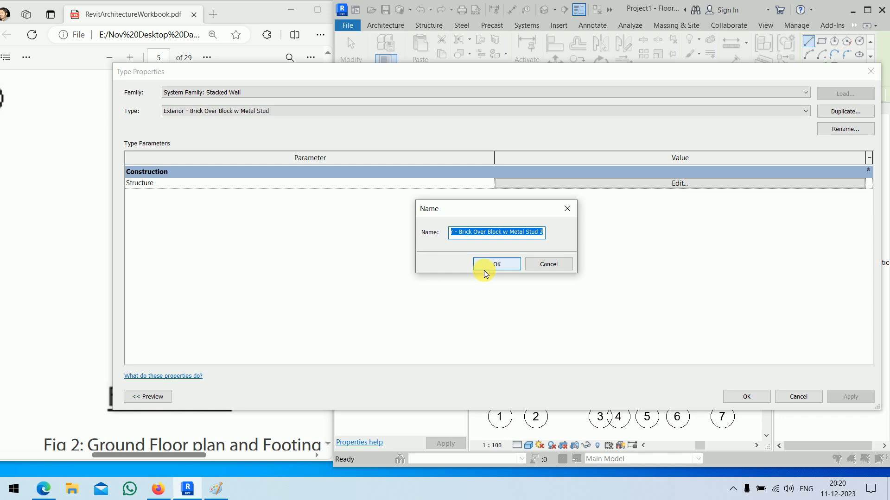
text(Footing wall)
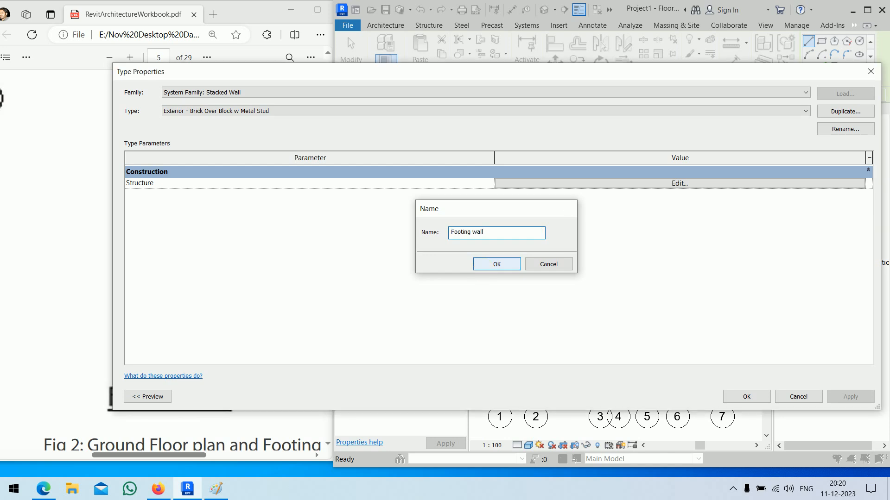
key(Return)
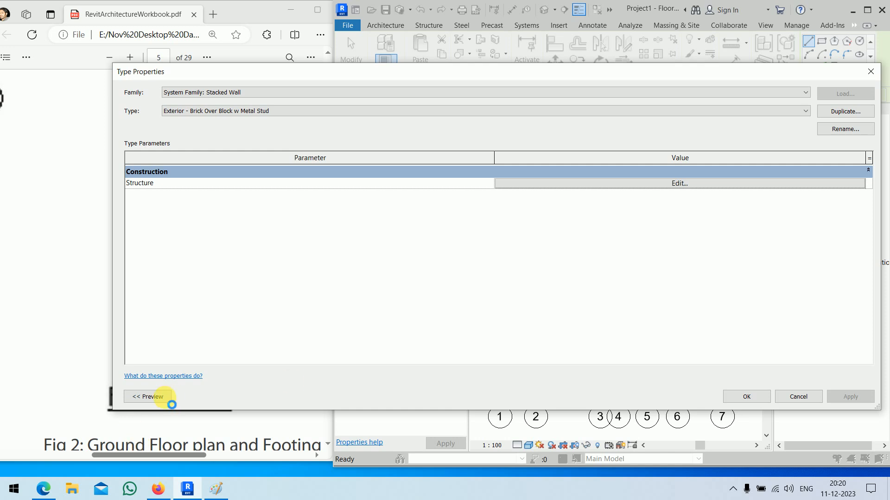
- Open Footing wall's structure with the section preview shown and insert a third wall row at the top
click(148, 397)
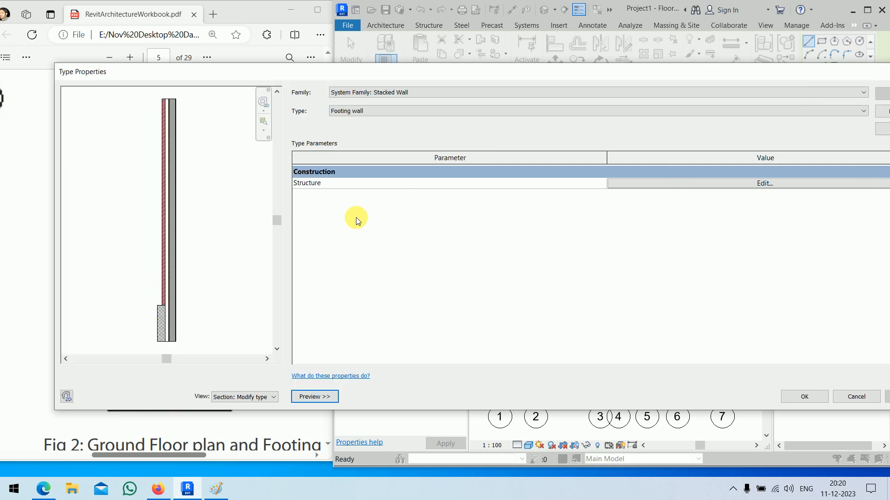
click(738, 186)
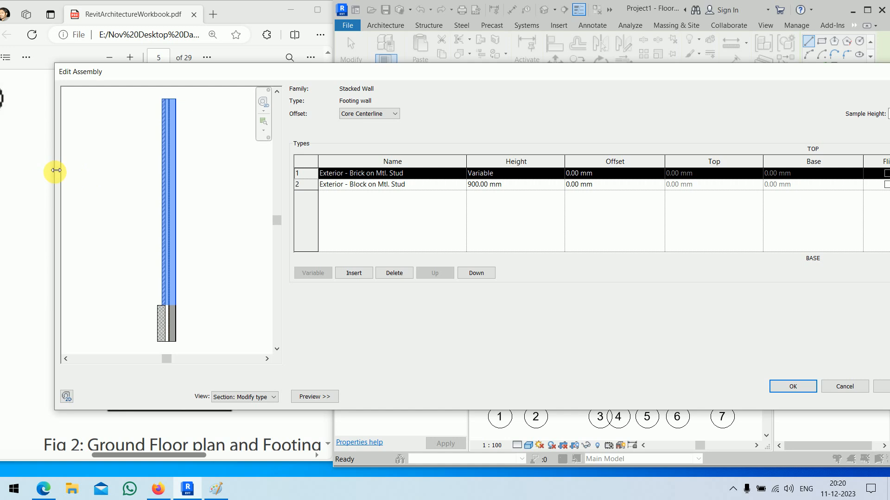
drag(56, 170, 394, 200)
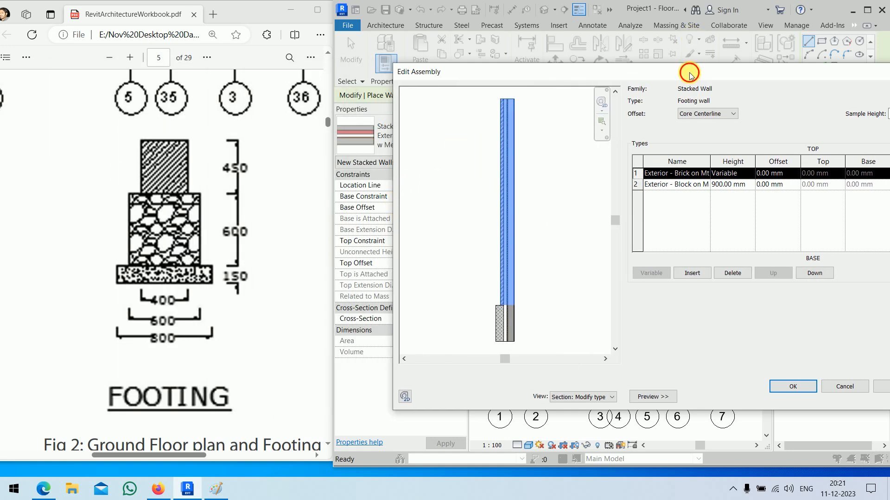
drag(689, 75, 539, 41)
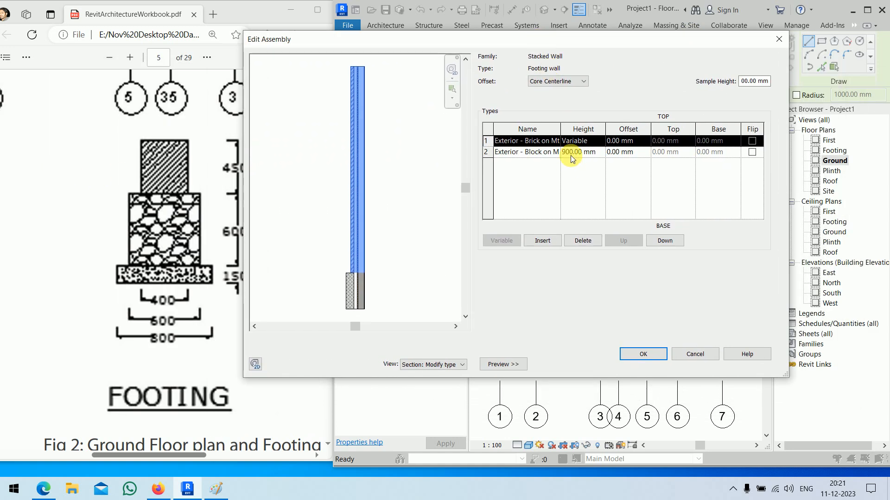
click(543, 242)
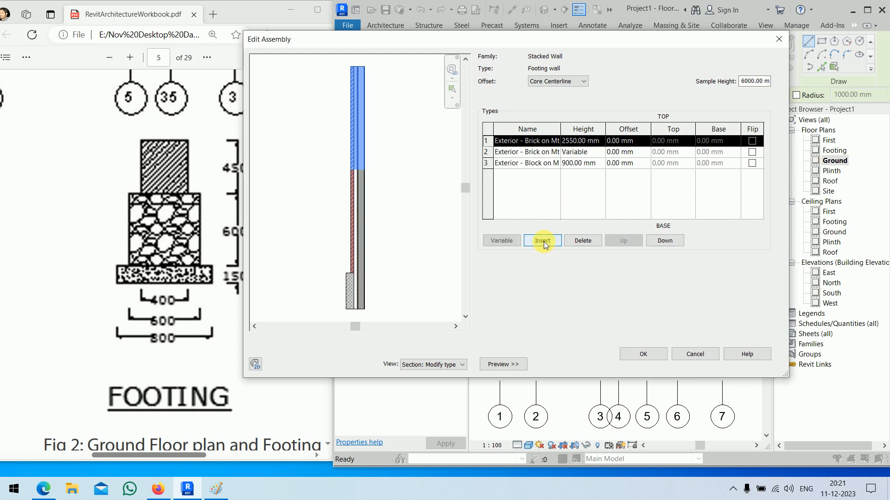
- Assign w1 to the base row, w2 to the middle row and w3 to the top row of the stacked wall
click(555, 163)
scroll(546, 206, up, 1)
click(540, 200)
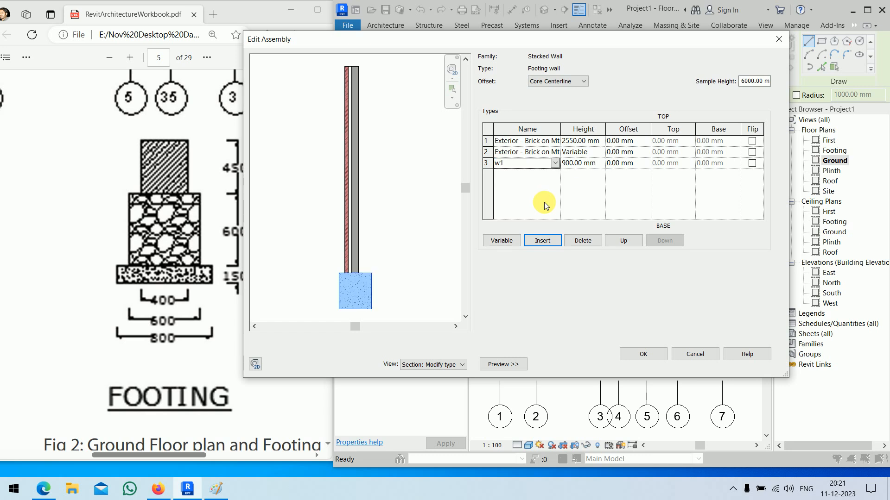
click(556, 153)
scroll(548, 193, down, 3)
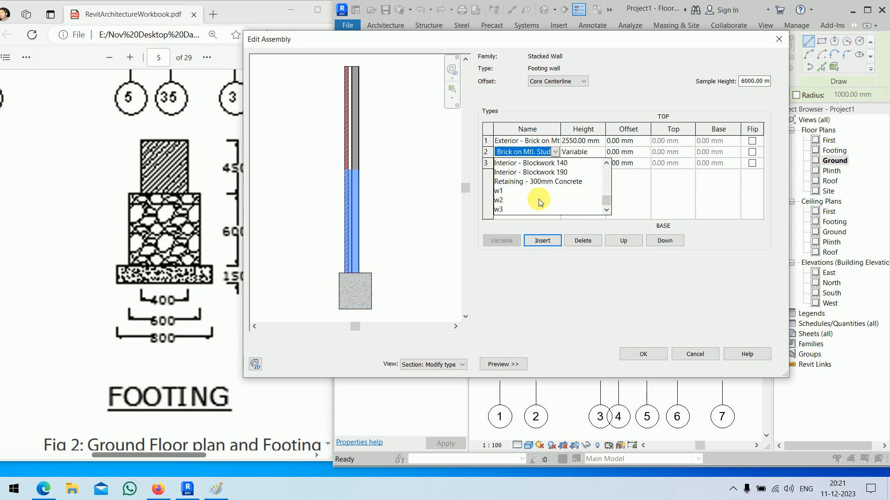
click(536, 200)
click(555, 141)
scroll(533, 194, down, 3)
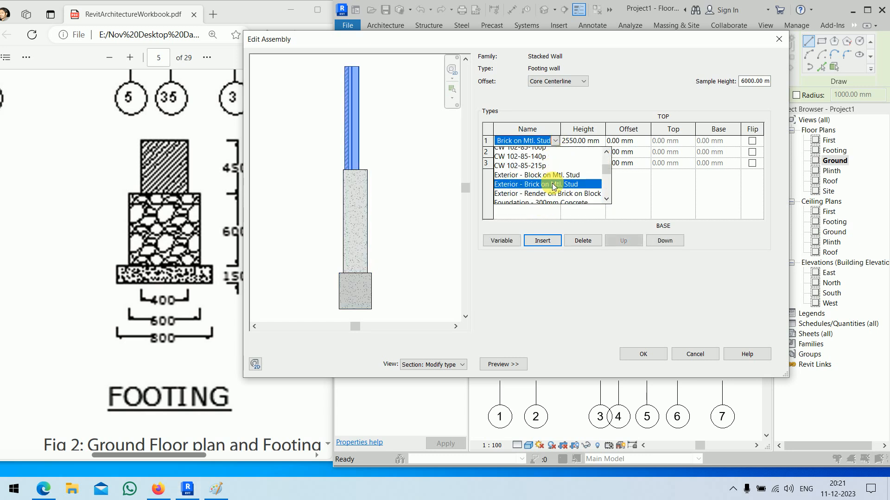
click(505, 200)
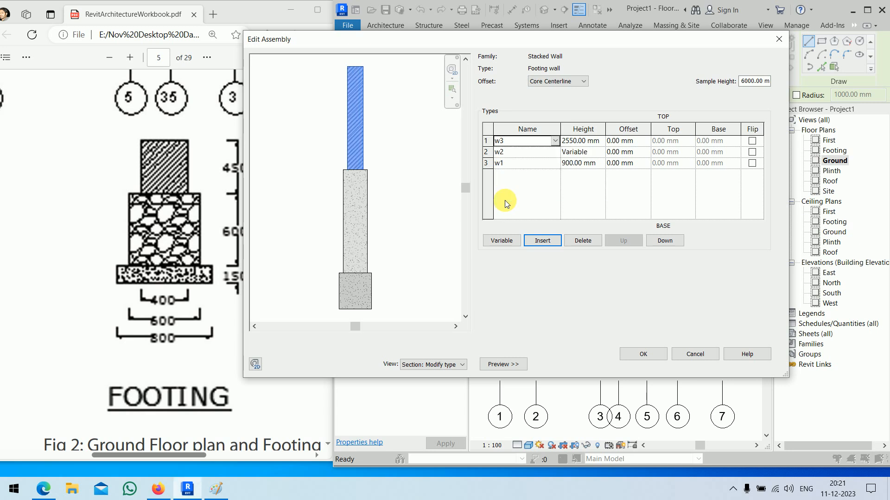
- Set the height of w1 to 150 mm and of w3 to 450 mm in the stacked wall
click(579, 164)
click(584, 165)
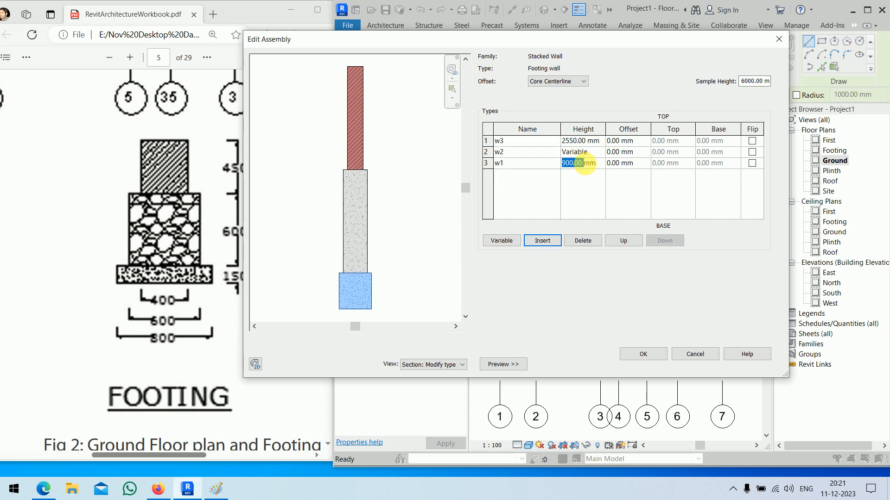
text(150)
key(Tab)
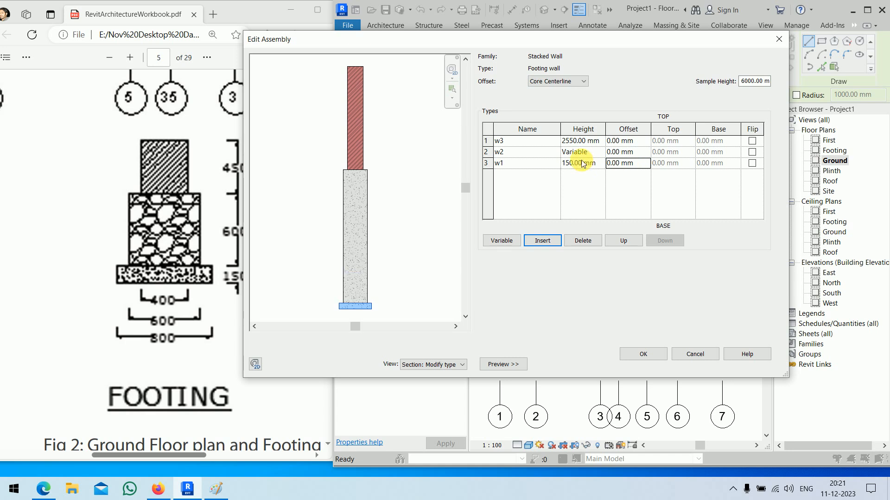
click(582, 141)
click(582, 142)
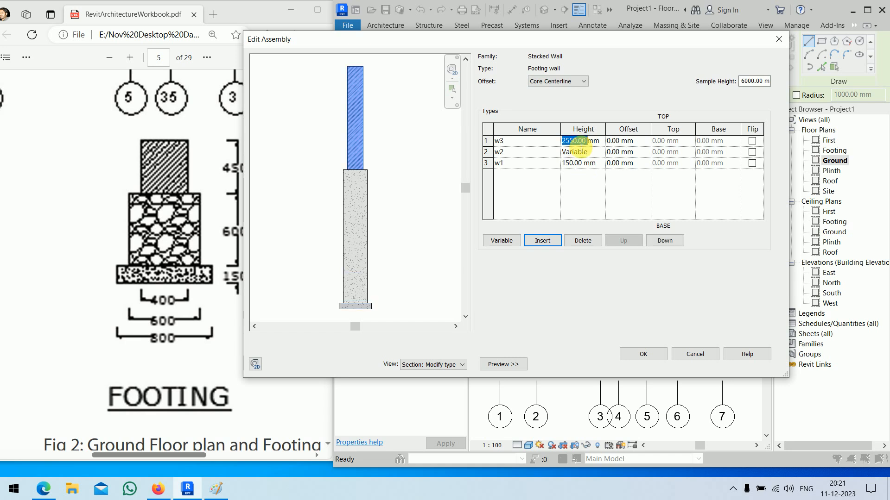
text(450)
key(Tab)
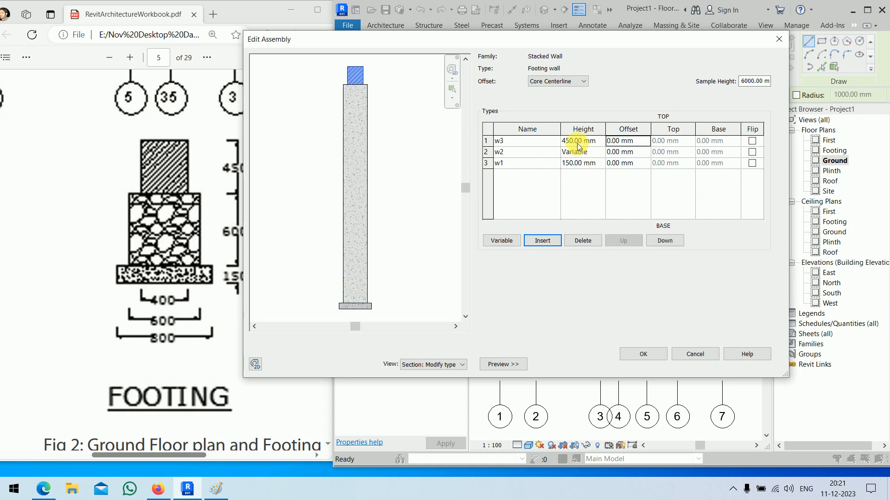
- Set the assembly's sample height to 1200 mm and accept the structure
double_click(751, 82)
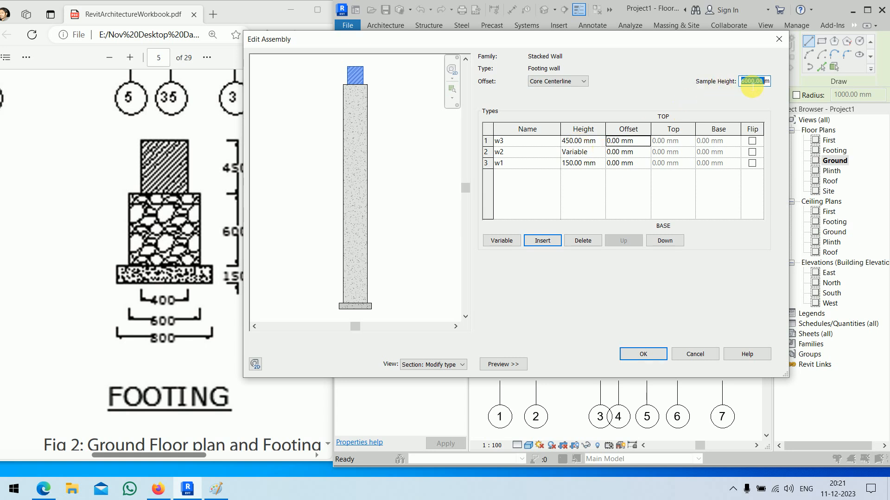
text(1200mm)
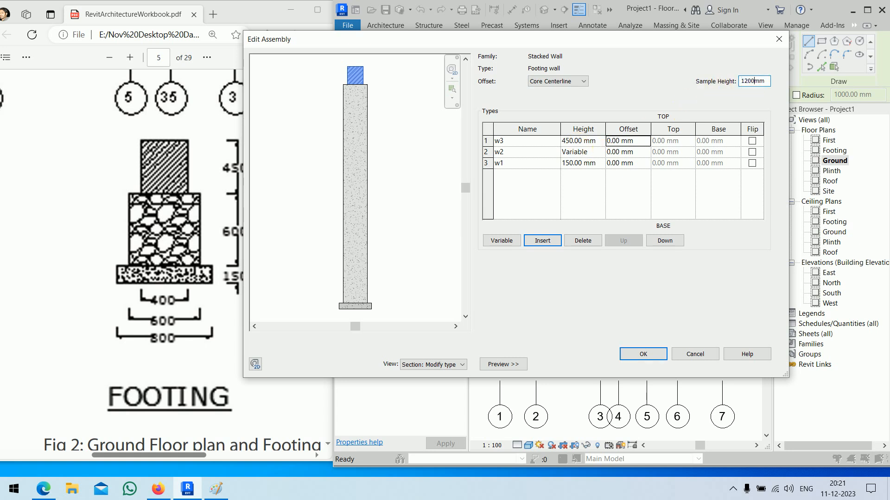
key(Return)
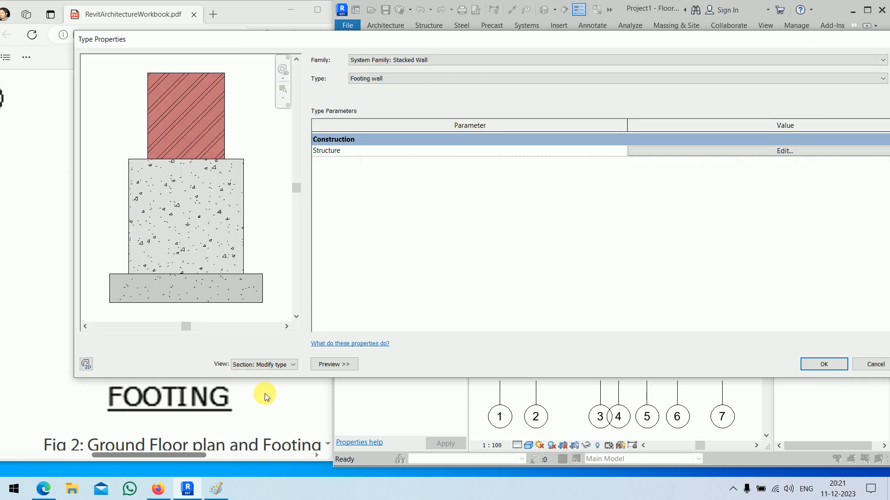
- Reopen Footing wall's structure to review its rows and sample height, and accept the assembly and the type
click(781, 151)
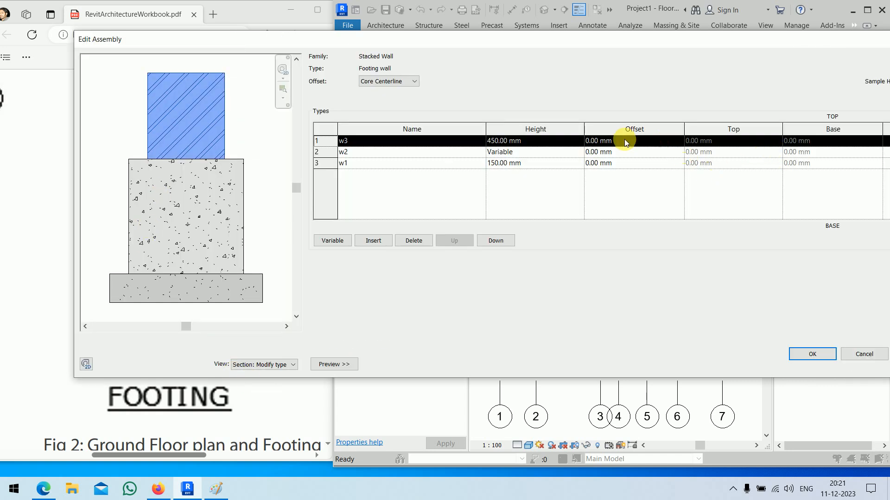
drag(802, 33, 659, 36)
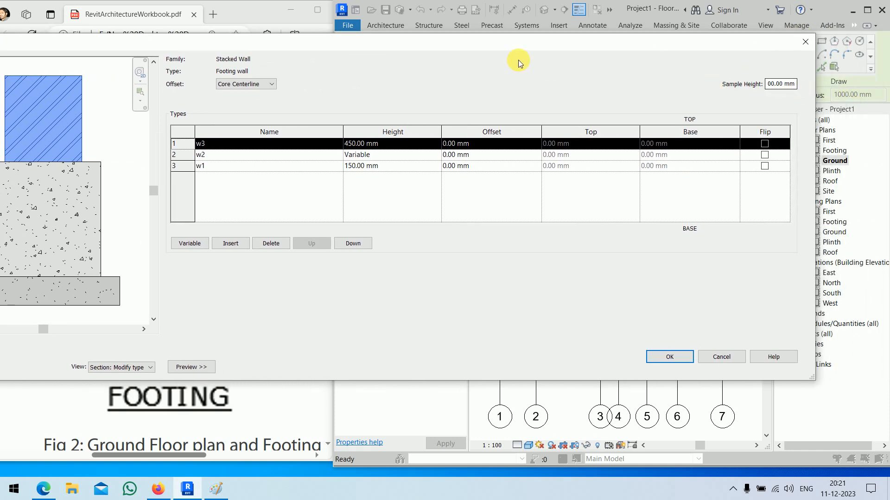
drag(488, 49, 602, 58)
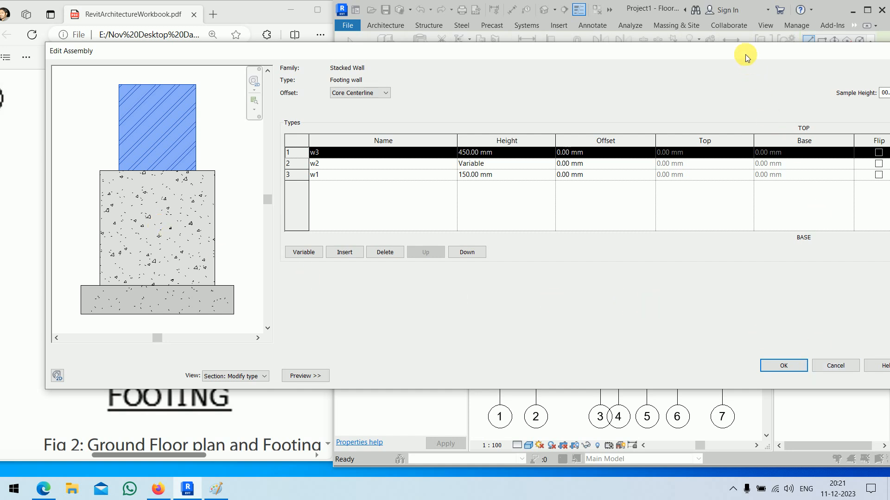
drag(745, 54, 592, 72)
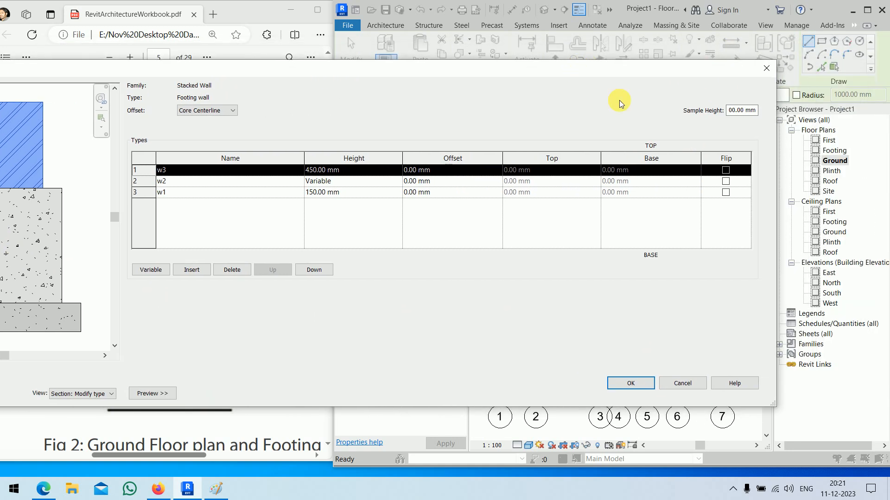
click(740, 112)
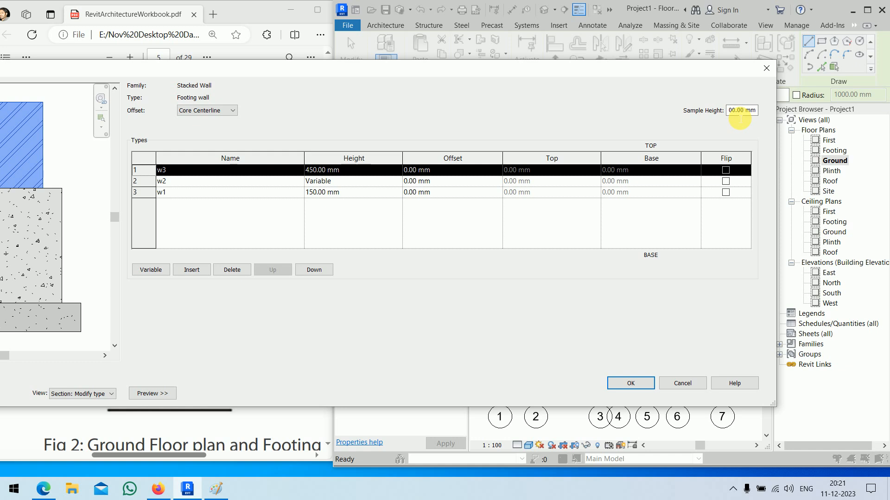
click(640, 384)
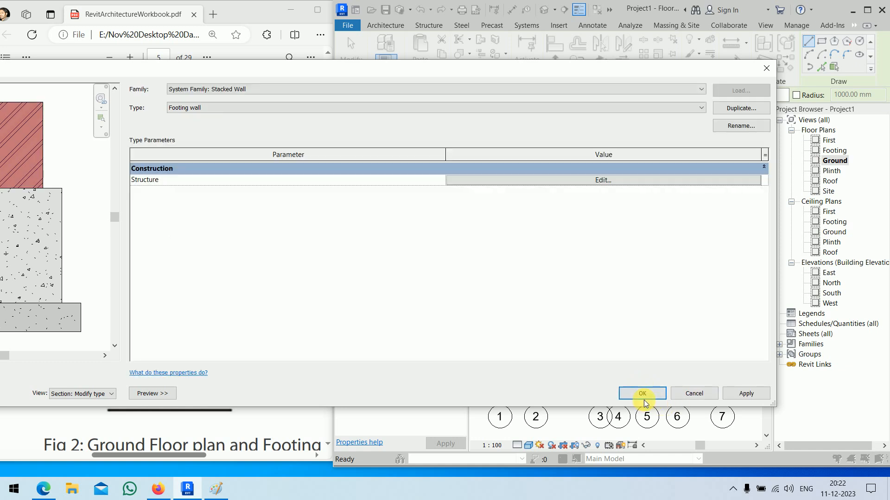
click(643, 393)
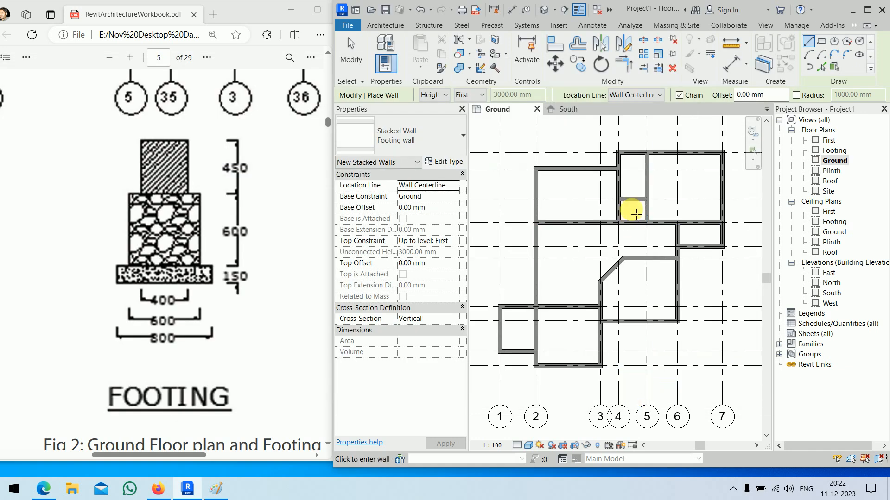
- Open the Footing floor plan and set up the Footing wall to rise from the Footing level to the Ground level
double_click(837, 153)
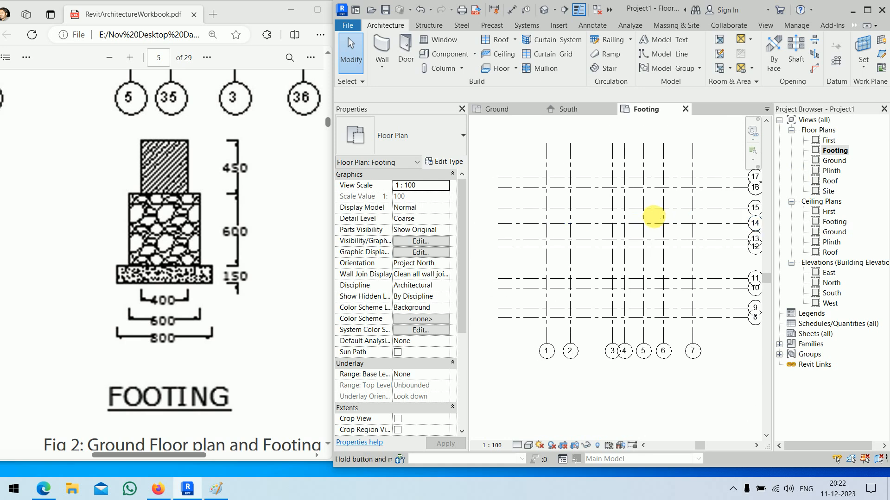
scroll(649, 218, down, 2)
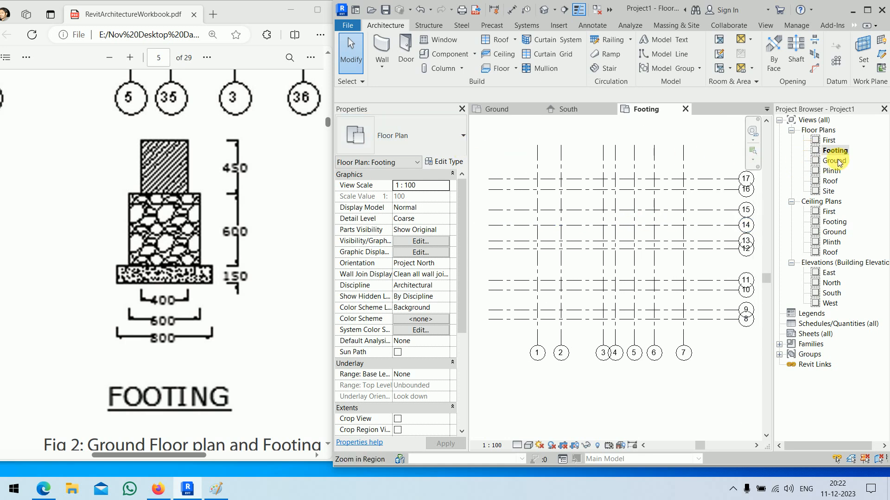
click(382, 48)
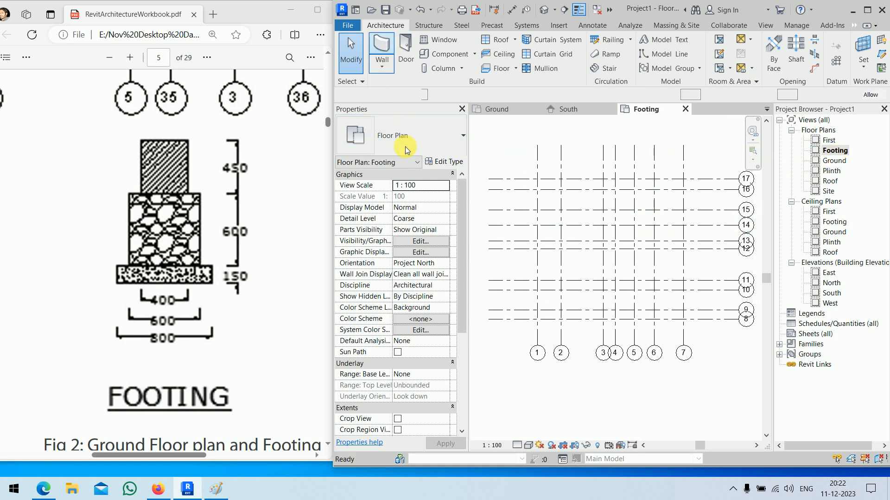
click(469, 94)
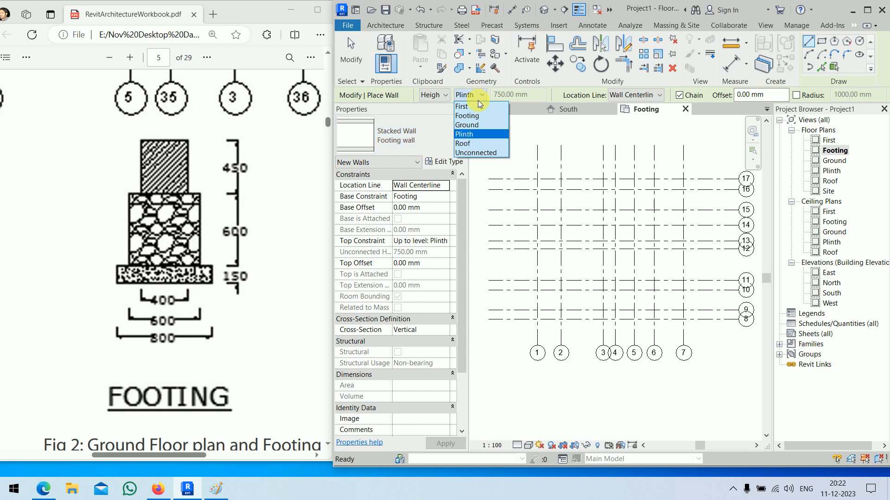
click(480, 127)
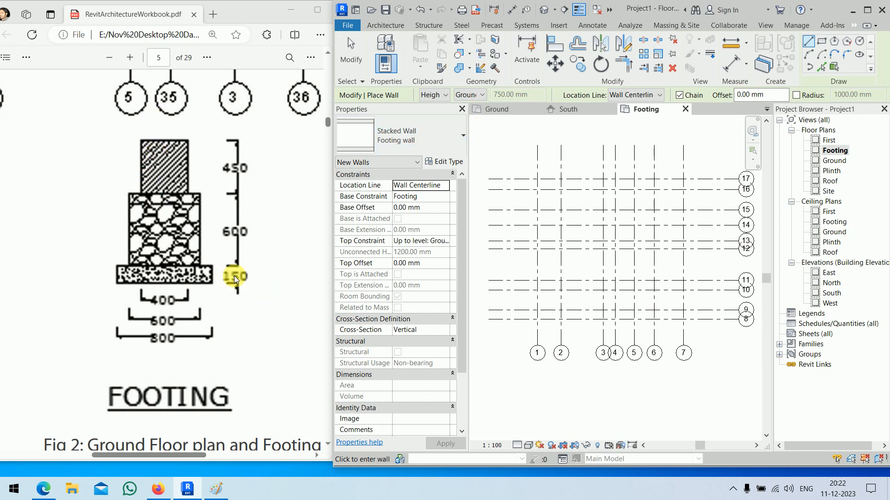
- Review the ground floor plan in the PDF workbook, and return to Revit with its window maximized
scroll(235, 279, up, 8)
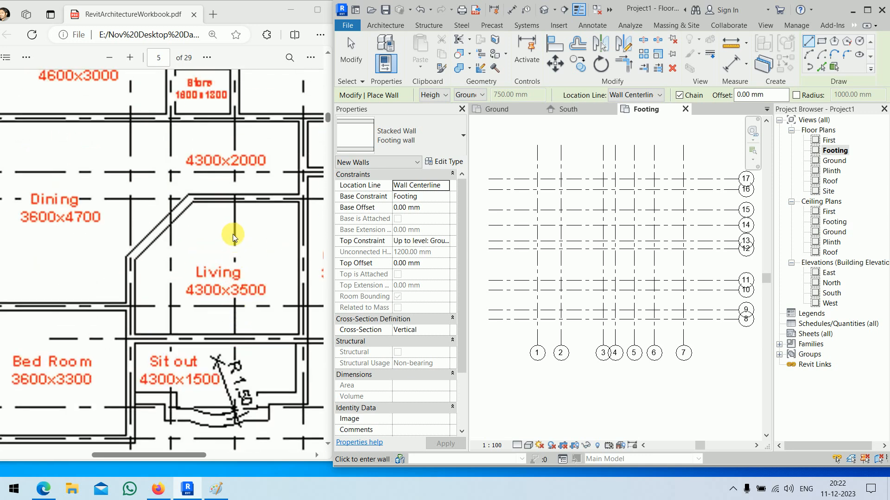
ctrl+scroll(233, 234, down, 2)
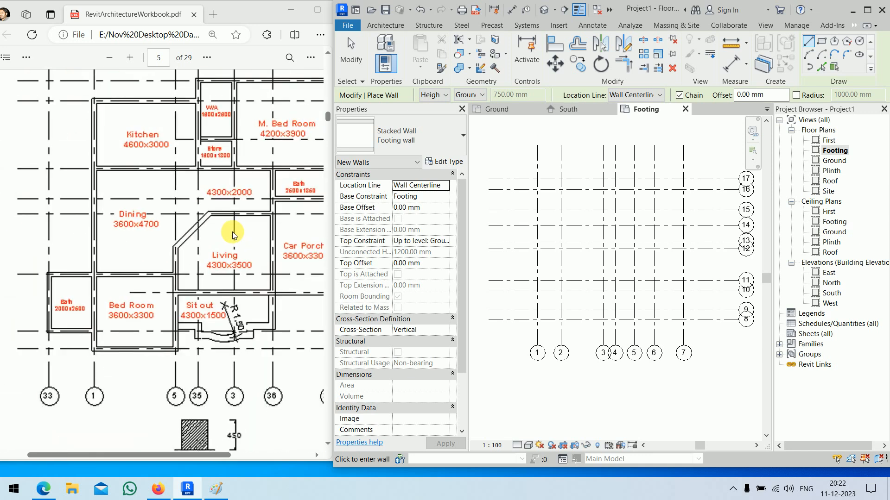
drag(173, 455, 194, 460)
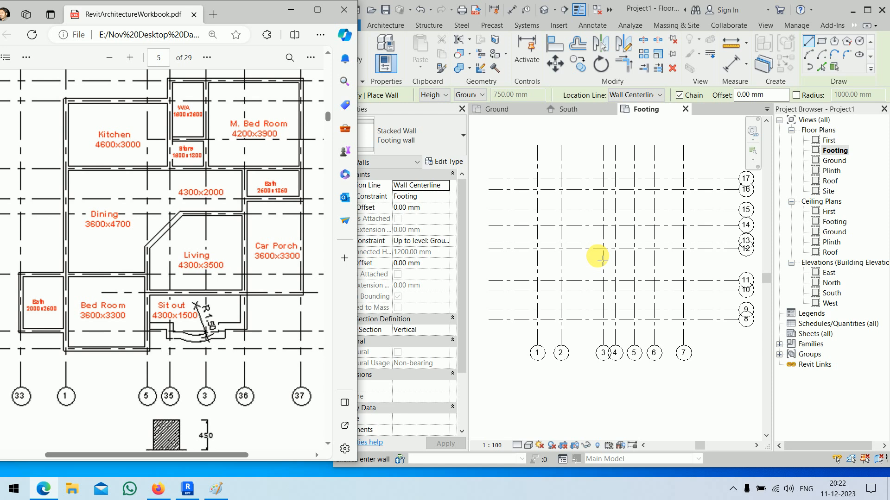
click(866, 10)
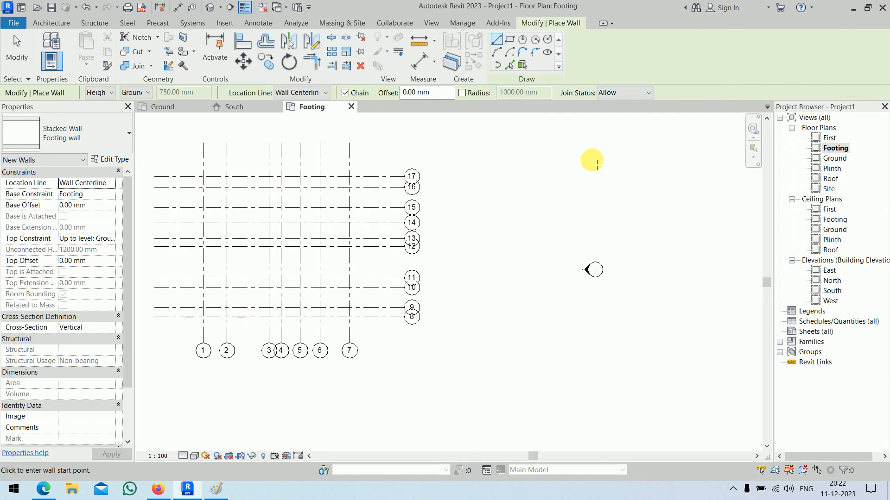
middle_drag(478, 189, 589, 218)
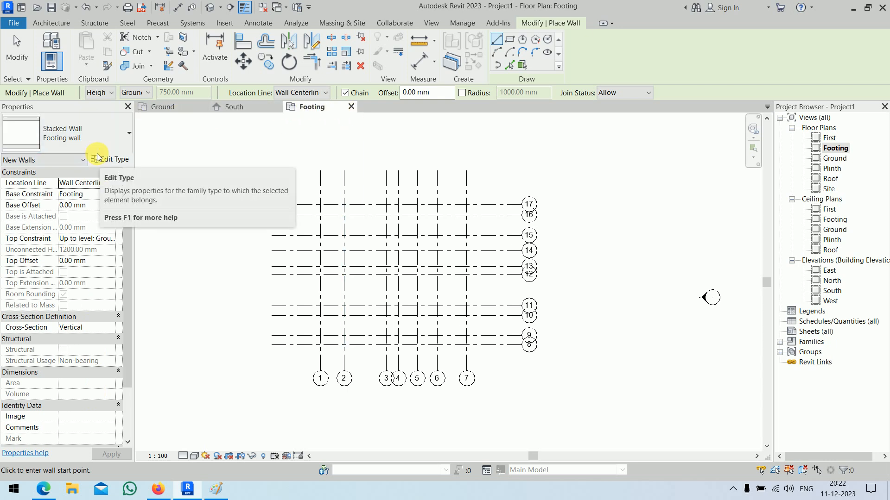
- Leave the wall command and set the Footing plan's underlay base level to Ground so the ground-floor walls serve as a guide
right_click(242, 149)
click(246, 149)
right_click(245, 150)
click(253, 152)
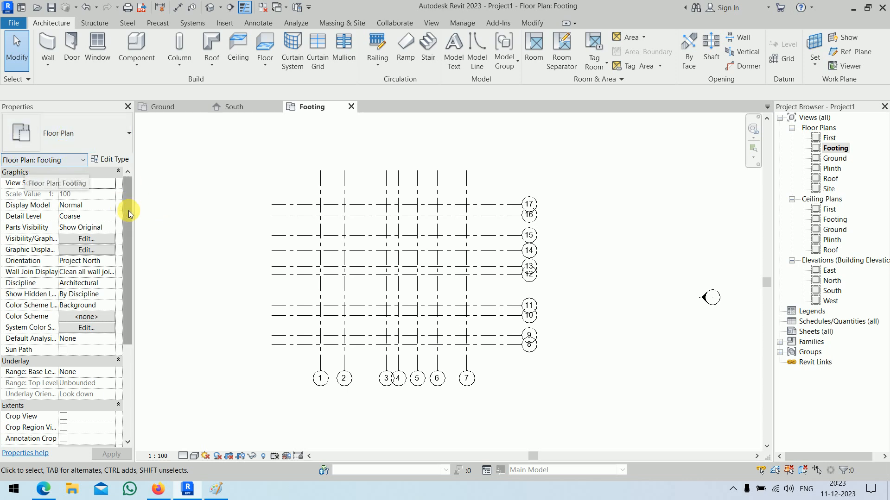
drag(129, 210, 129, 210)
drag(131, 261, 129, 294)
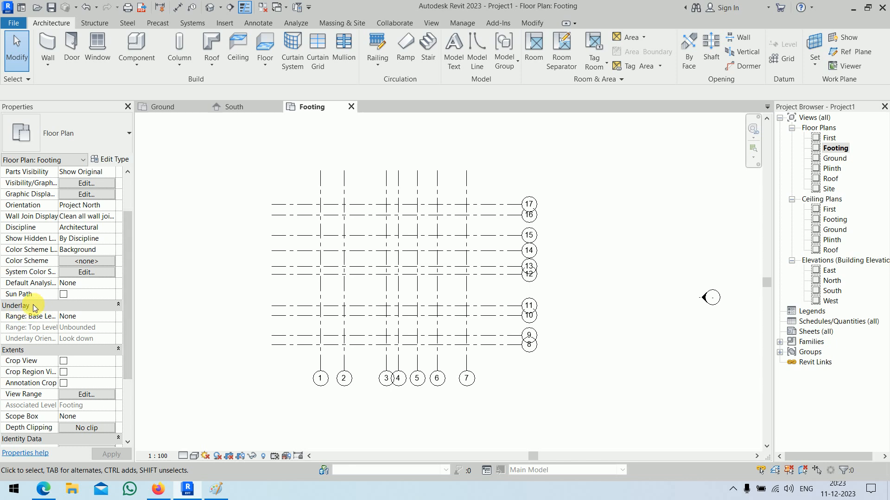
click(109, 317)
click(111, 319)
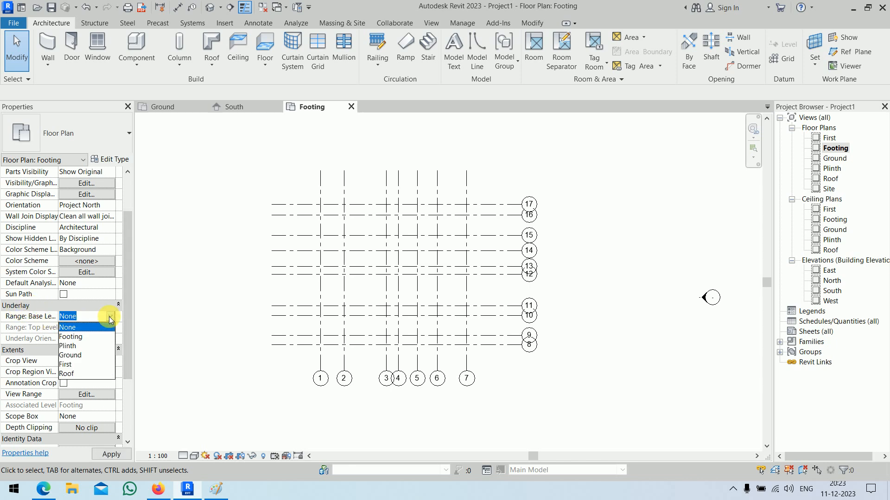
click(80, 356)
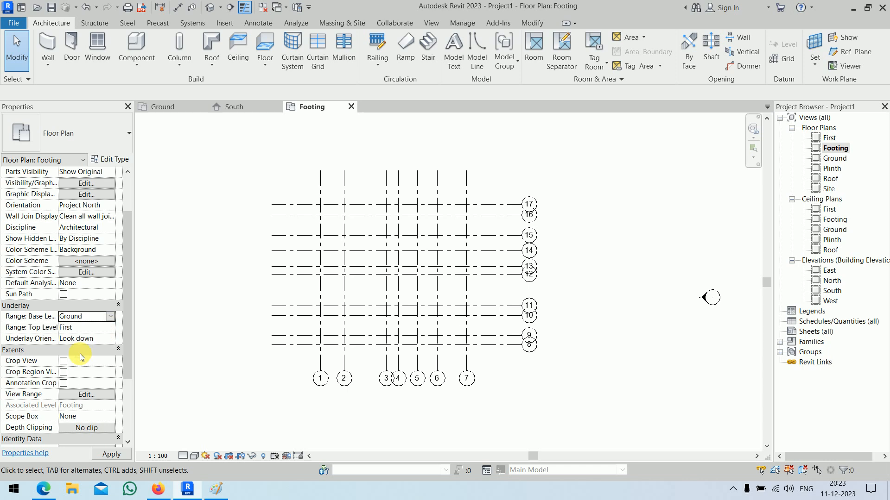
click(112, 454)
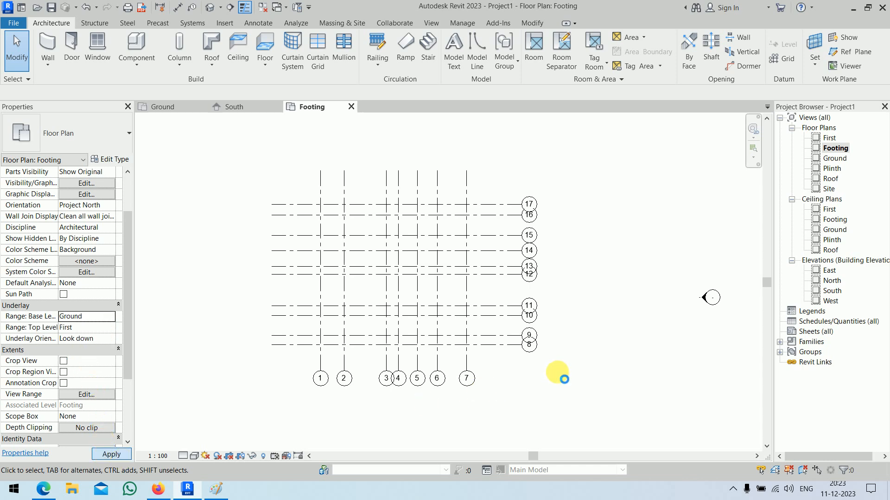
scroll(401, 280, up, 3)
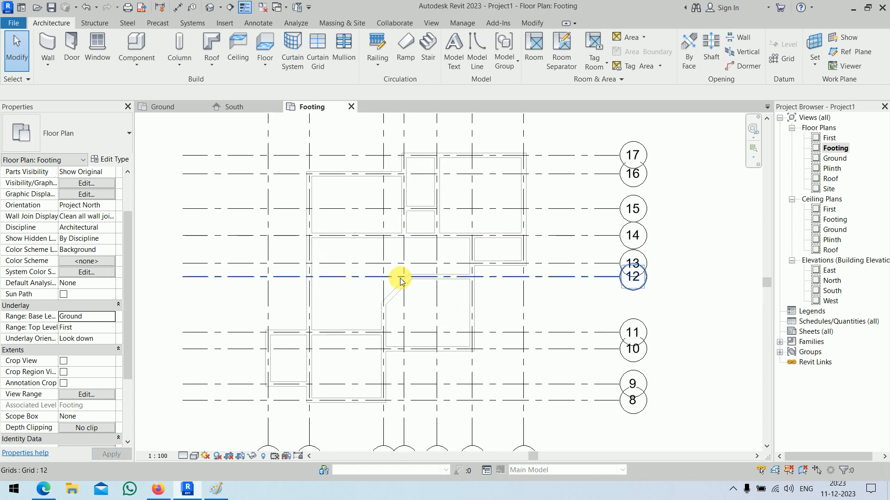
scroll(401, 280, up, 1)
scroll(568, 314, down, 1)
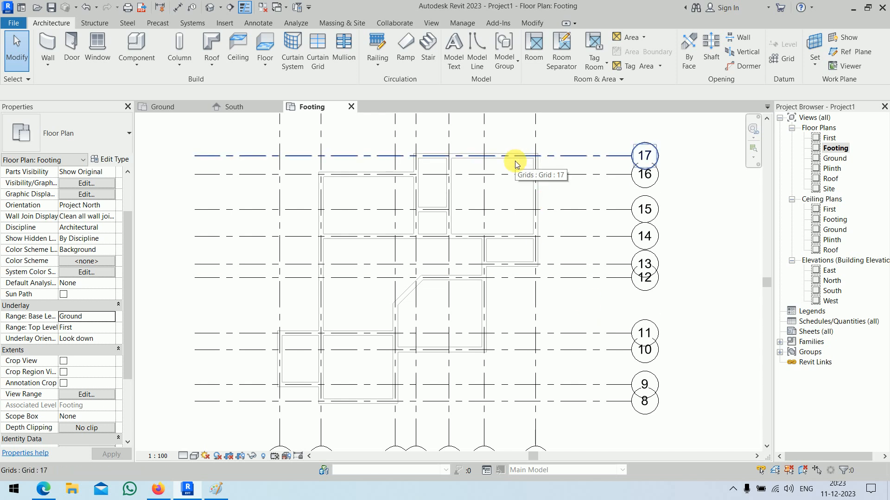
- Draw Footing wall segments along the outline from grid intersection 7/17 through 4/17, 4/16, 2/16, 2/11 and 1/11 to 1/9
click(49, 44)
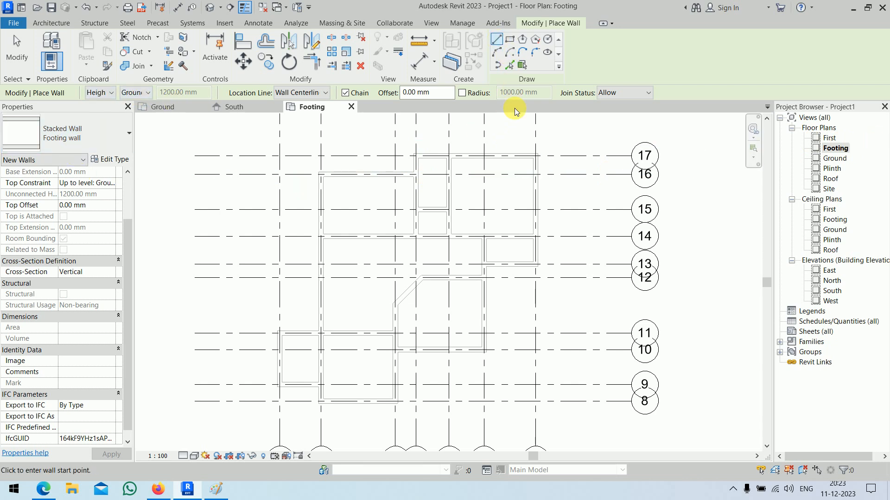
click(536, 157)
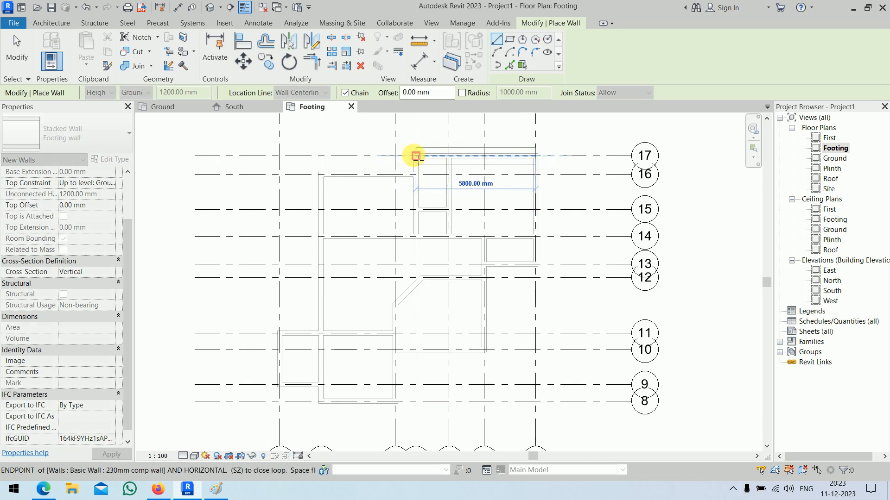
click(415, 156)
click(416, 175)
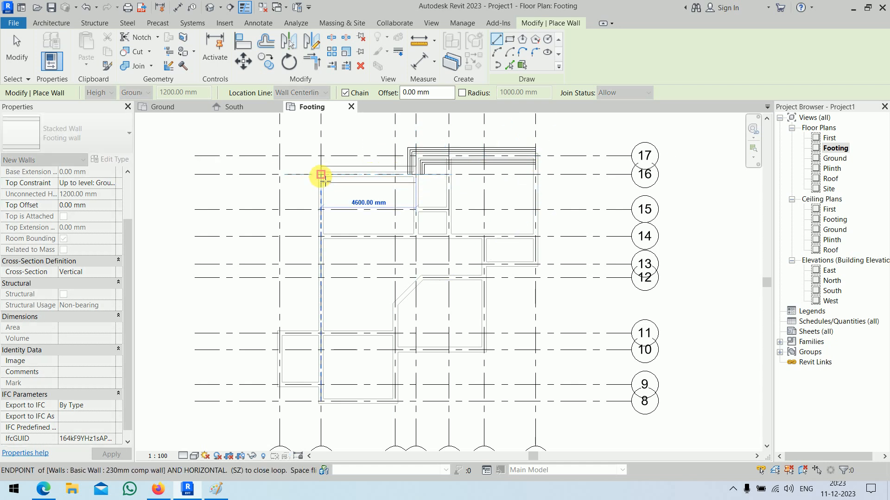
click(320, 174)
click(321, 333)
click(280, 333)
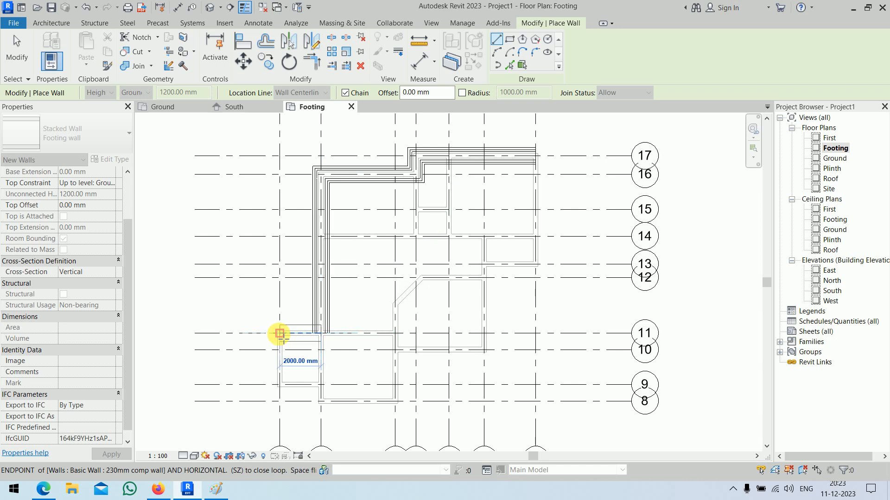
click(319, 383)
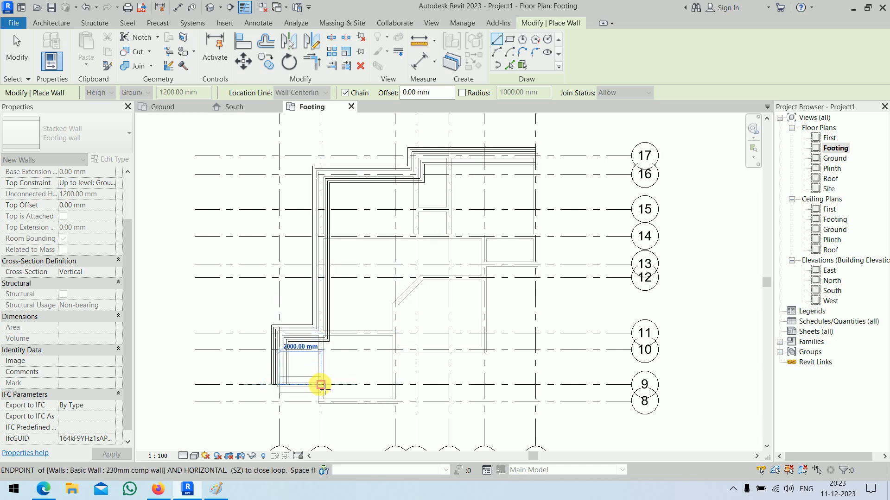
- Continue the exterior Footing wall from 1/9 through 2/9, 2/8, 3/8, 3/10, 6/10, 6/13 and 7/13, closing it at 7/17
click(321, 385)
click(320, 401)
click(394, 401)
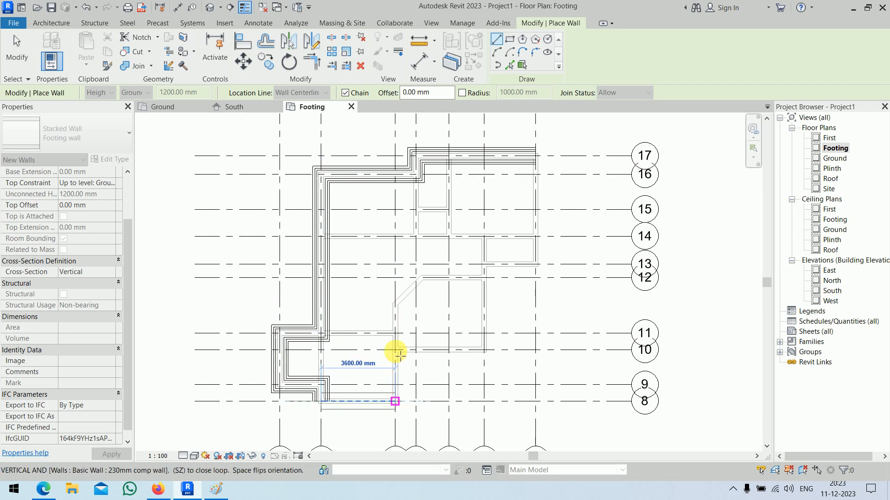
click(394, 350)
click(484, 350)
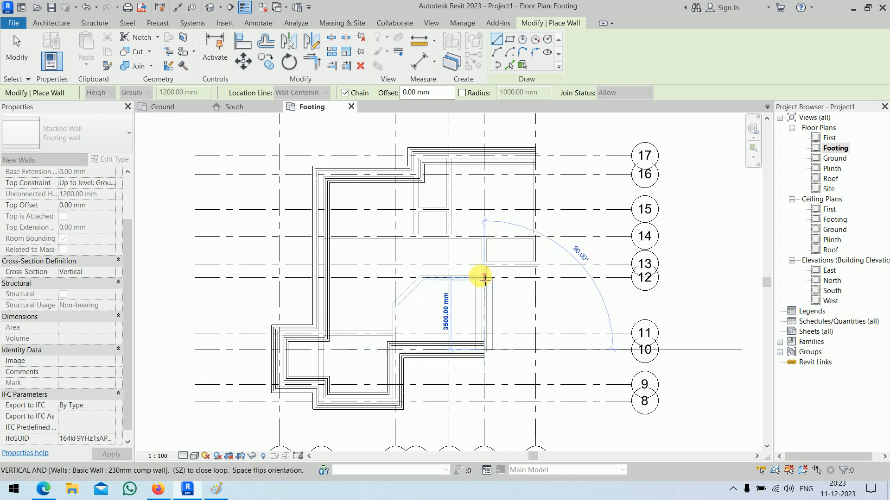
click(535, 268)
click(535, 264)
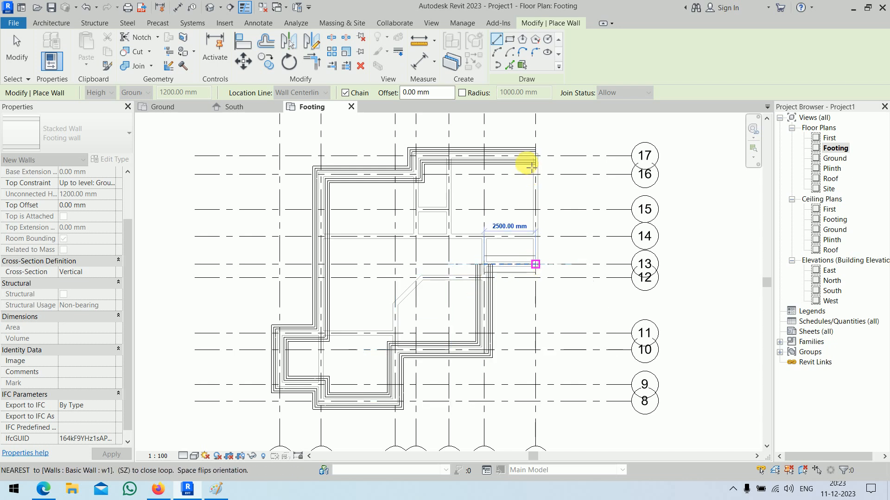
click(536, 156)
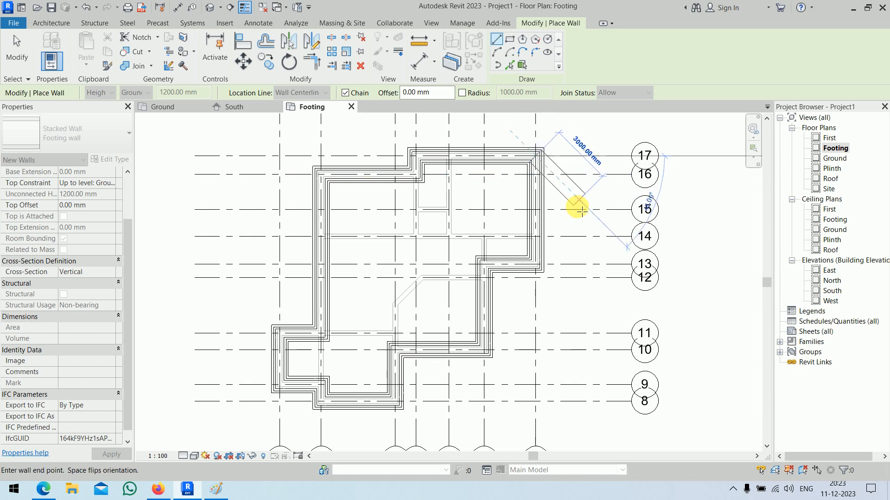
key(Escape)
- Draw interior Footing walls from grid intersection 2/9 up to 2/11, across to 3/11 and down to 3/10
scroll(320, 383, up, 3)
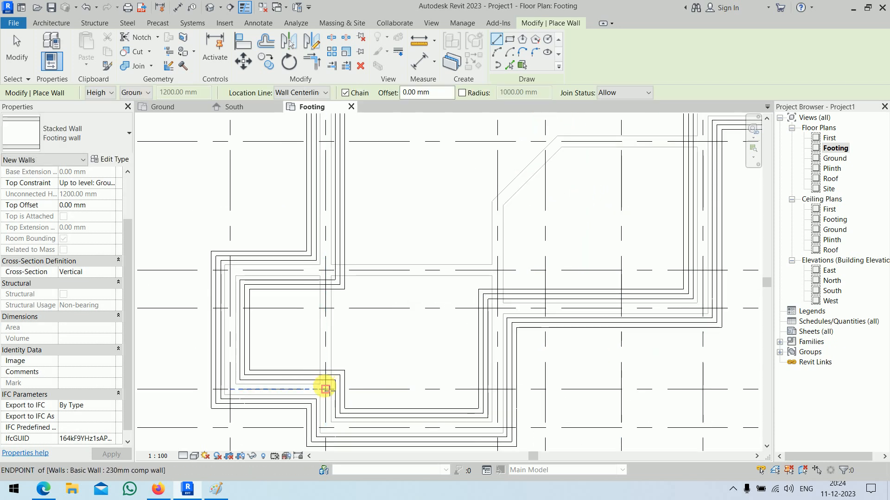
click(325, 389)
click(325, 270)
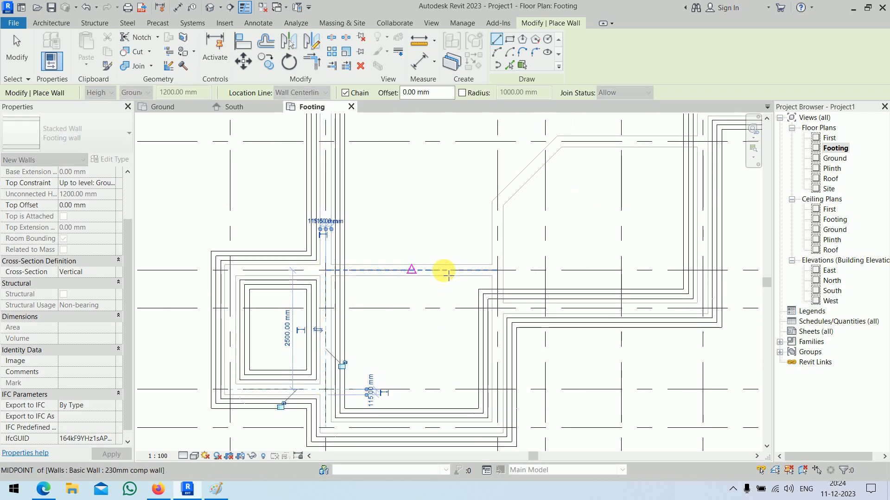
click(498, 271)
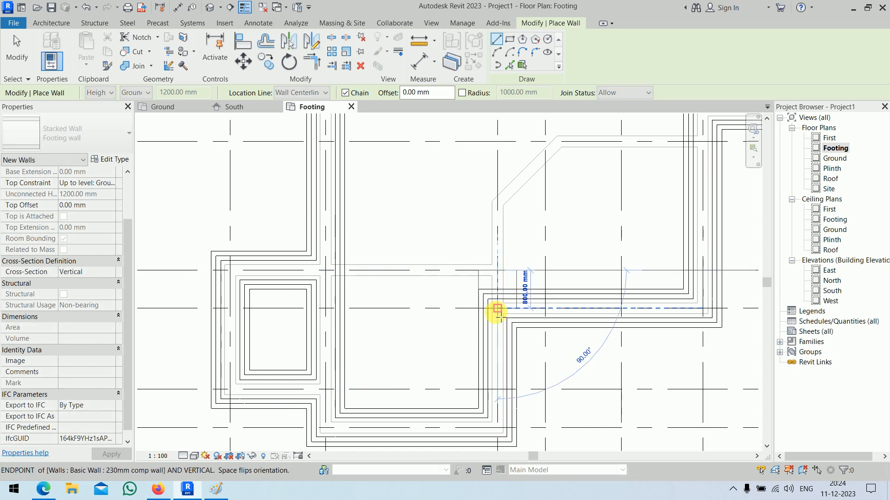
click(497, 308)
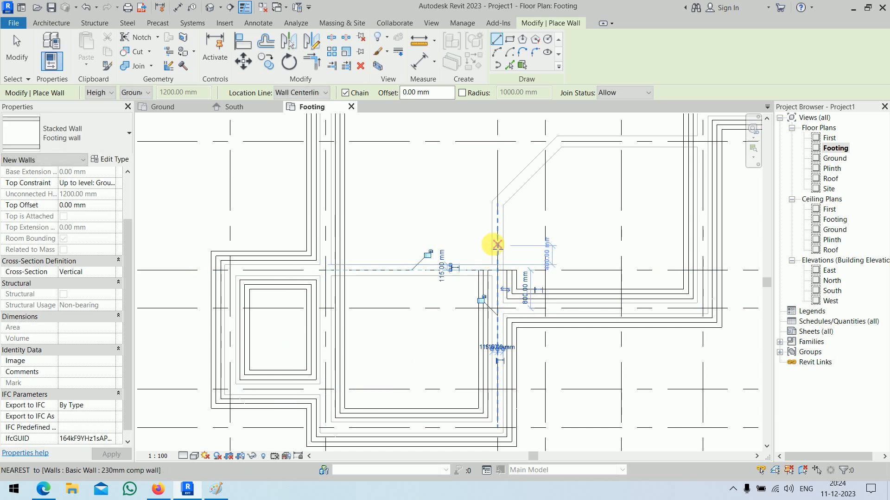
click(325, 267)
key(Escape)
- Draw Footing walls from 3/11 up 1400 mm, diagonally to grid 12, 3000 mm along it to grid 6, up to 6/14 and across to 7/14
middle_drag(466, 223, 375, 345)
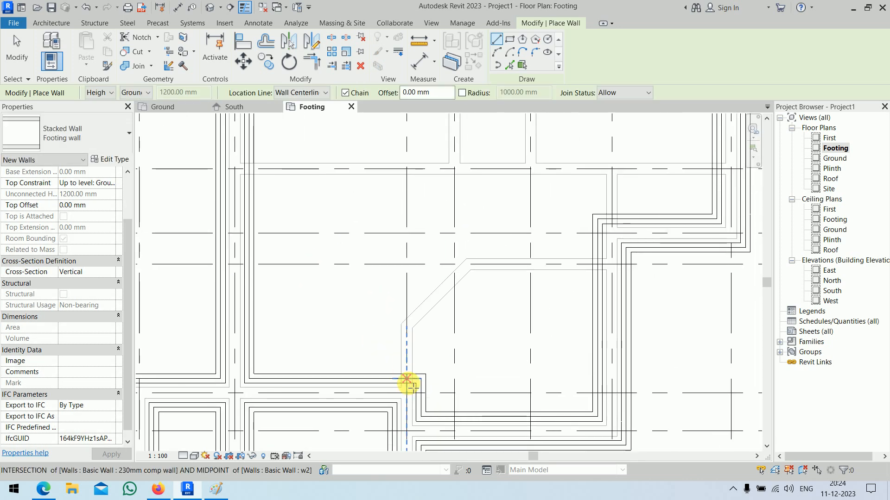
click(407, 393)
click(406, 326)
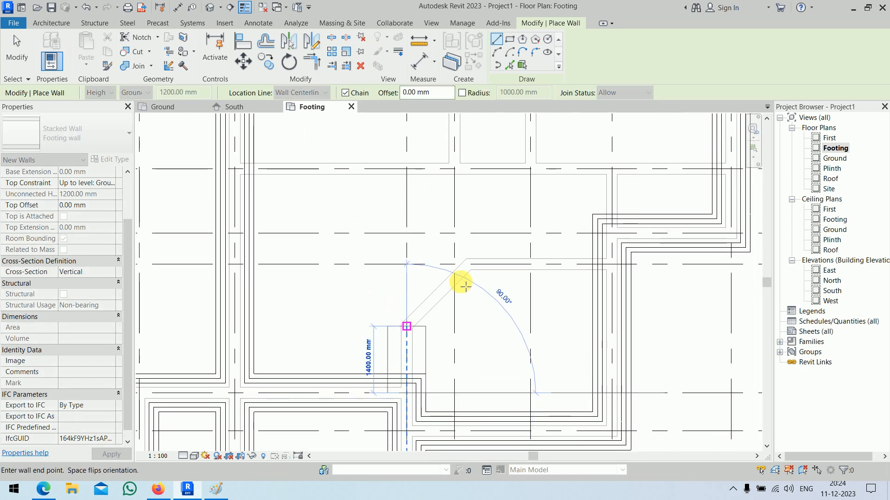
click(605, 263)
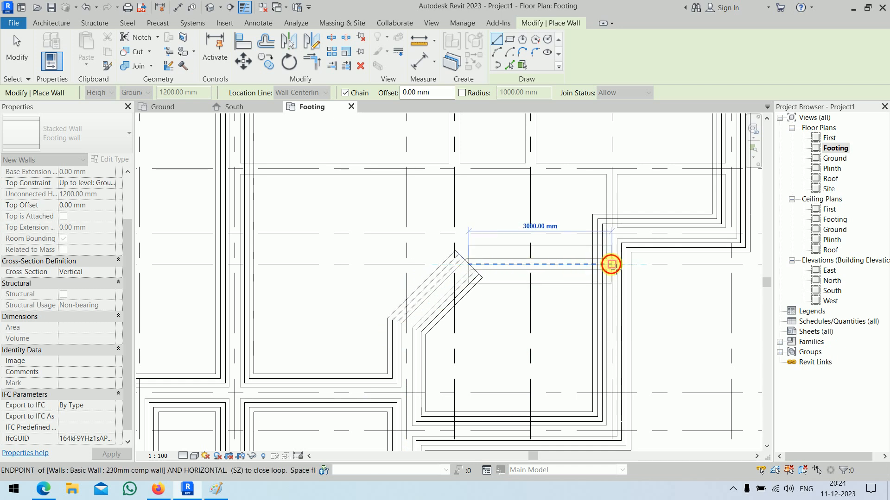
click(618, 190)
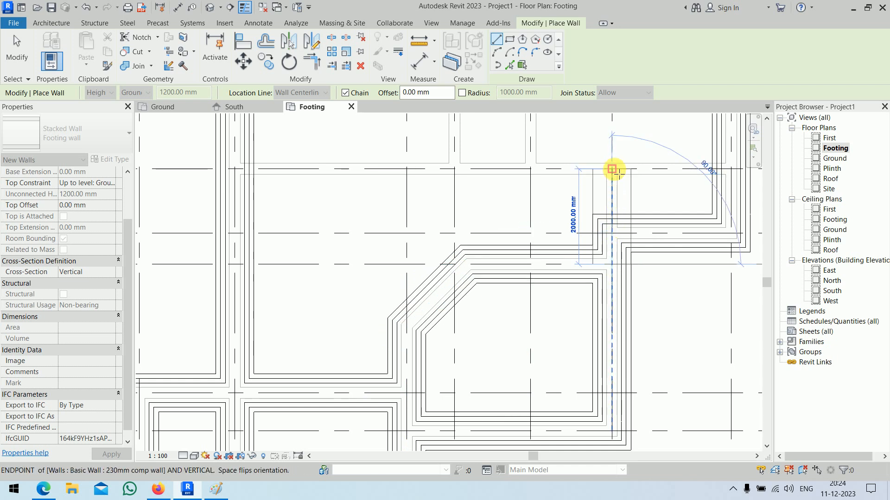
click(614, 169)
click(721, 168)
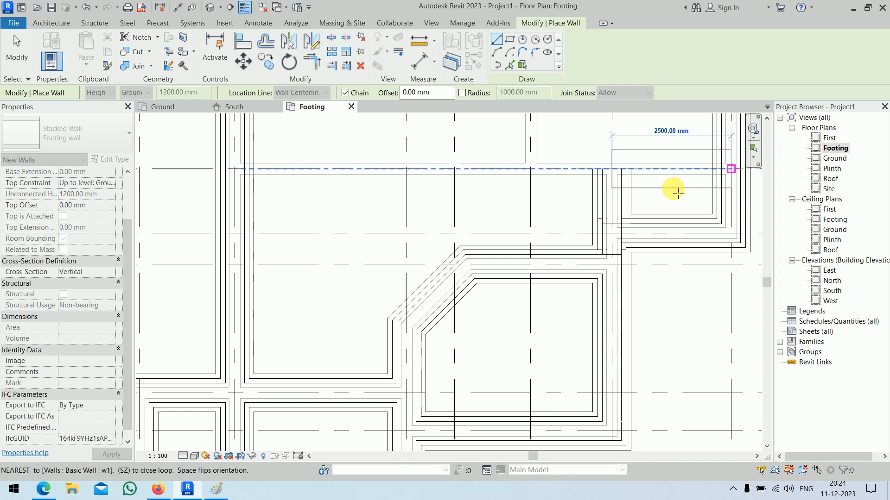
- Draw a Footing wall along grid 14 from grid 6 to grid 2
key(Escape)
middle_drag(596, 175, 607, 288)
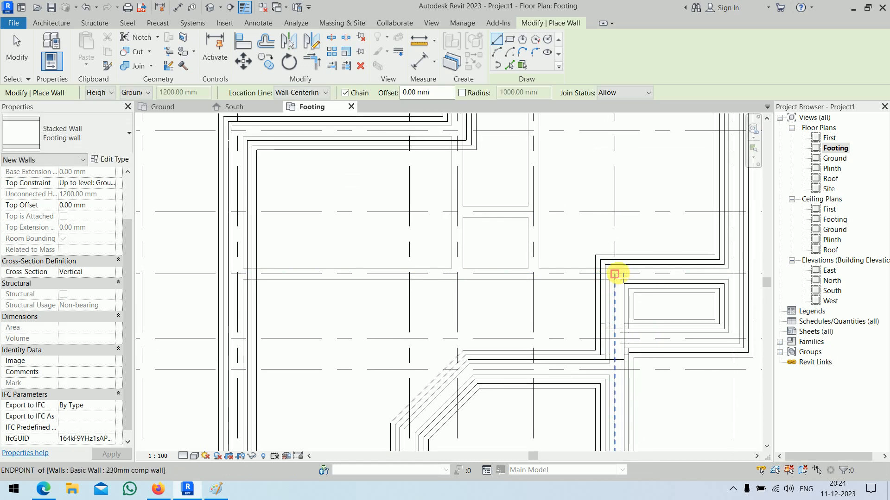
click(616, 273)
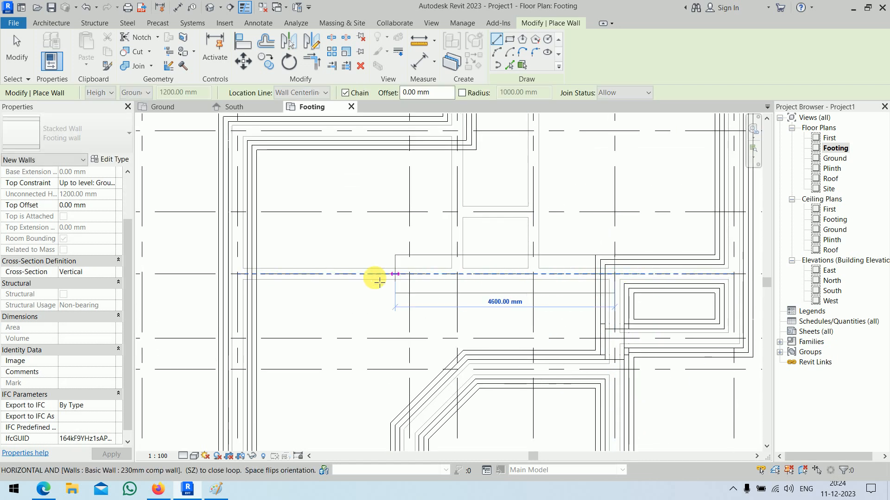
click(355, 264)
key(Escape)
- Draw Footing walls from grid intersection 4/16 down to 4/14, and from 4/15 across to 5/15 and down to 5/14
click(458, 131)
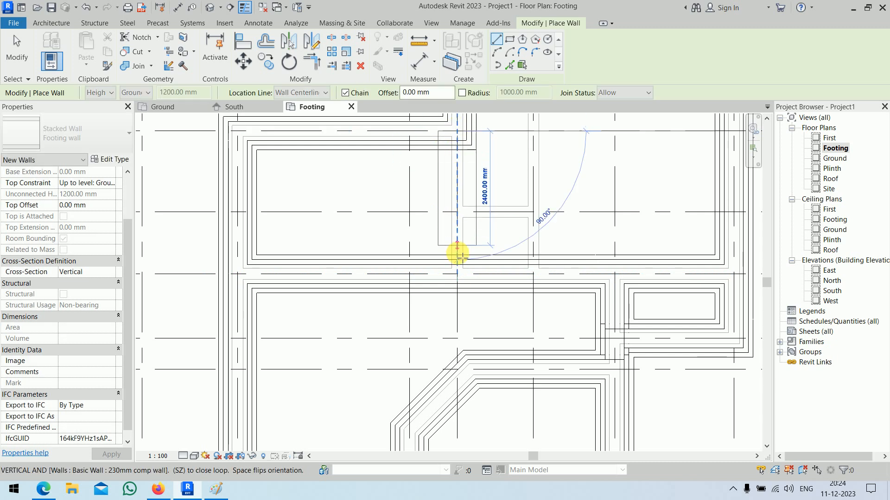
click(457, 272)
key(Escape)
click(457, 212)
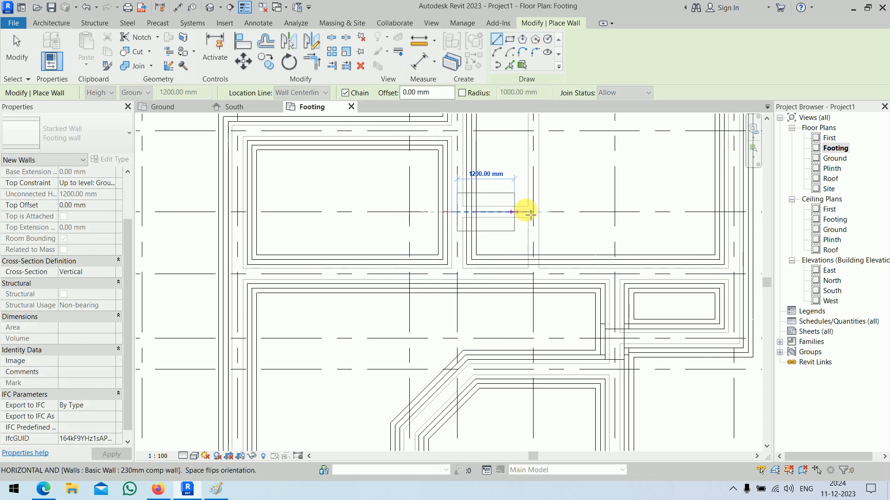
click(533, 212)
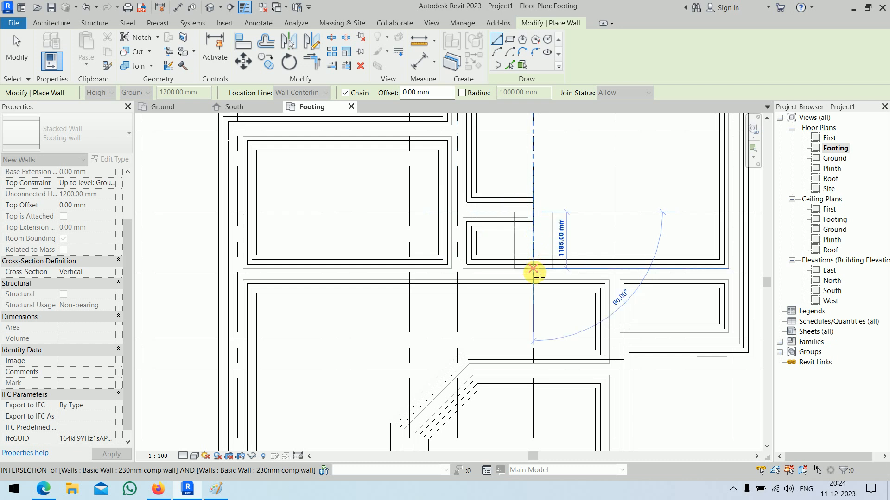
click(534, 275)
key(Escape)
- Draw a Footing wall along grid 5 from grid 17 down to grid 15
middle_drag(569, 184, 550, 315)
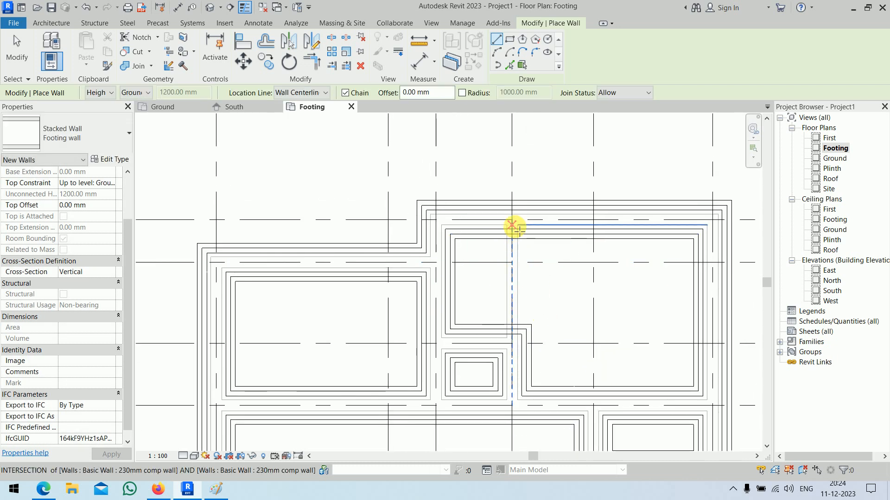
click(512, 226)
click(512, 337)
key(Escape)
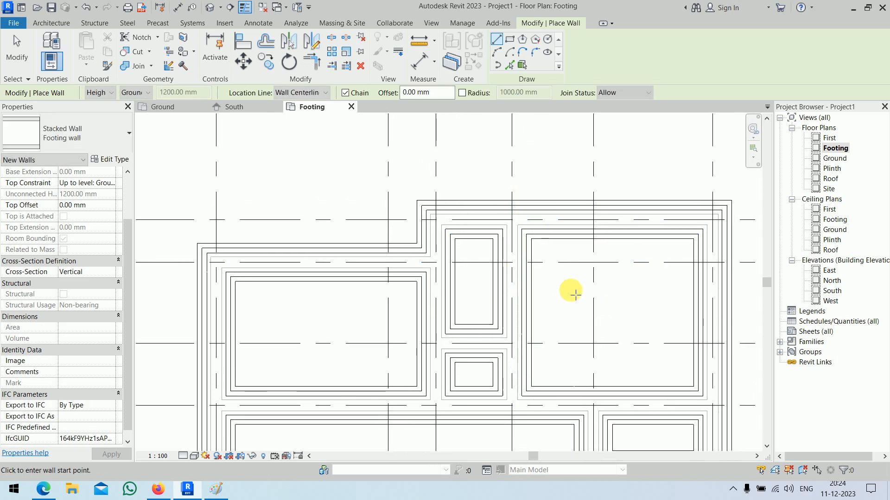
- Show the Footing plan beside the workbook's page 5 drawing to compare the sit-out area between grids 3 and 6
scroll(572, 296, down, 3)
middle_drag(570, 301, 514, 139)
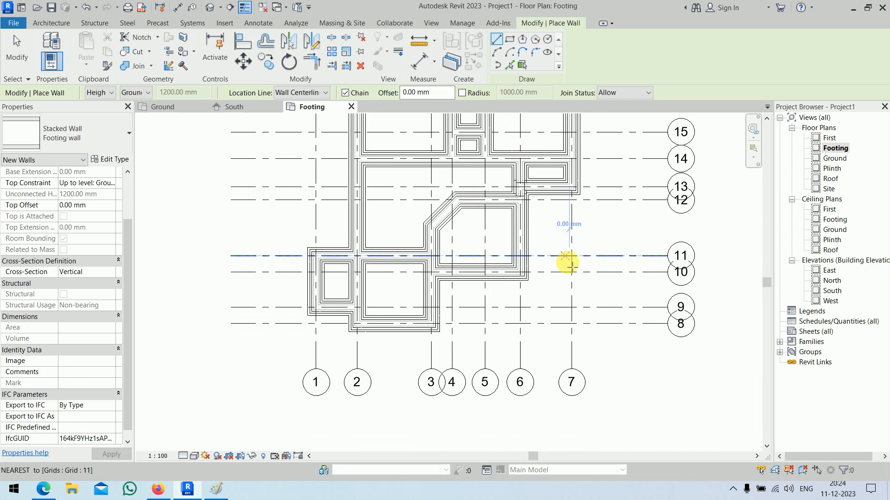
scroll(570, 231, up, 4)
middle_drag(550, 230, 444, 283)
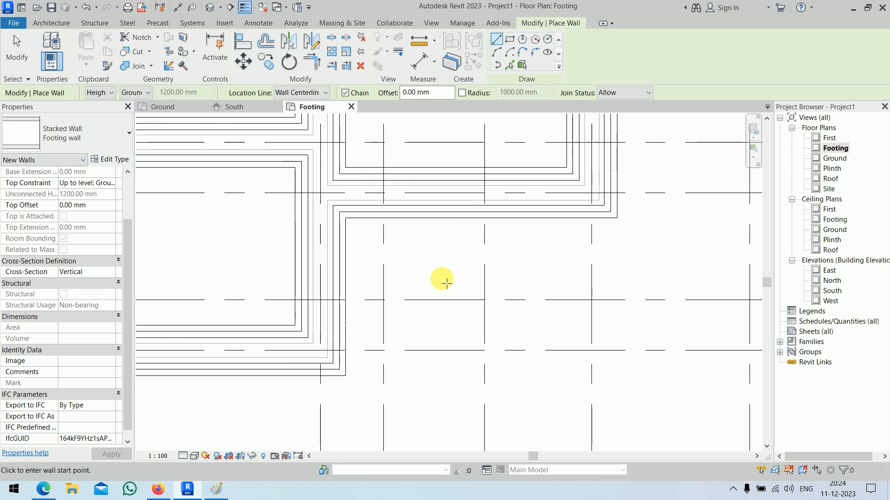
click(864, 10)
scroll(616, 316, down, 2)
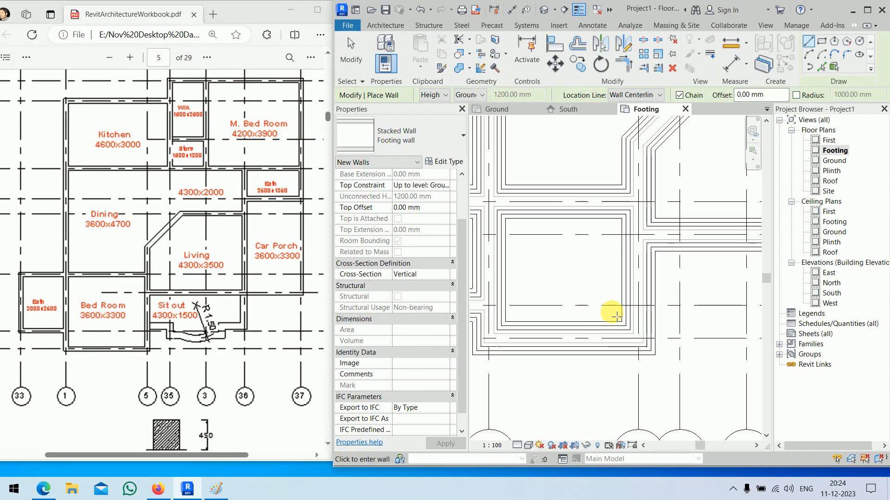
scroll(616, 316, up, 3)
middle_drag(550, 264, 590, 272)
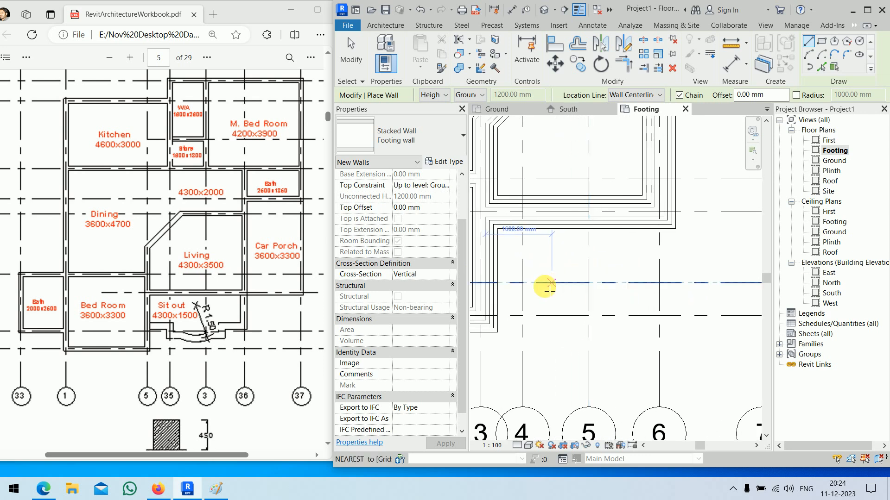
- Draw a 1000 mm Footing wall along grid 9 from grid 3 to grid 4, and nudge it slightly toward grid 10
click(481, 282)
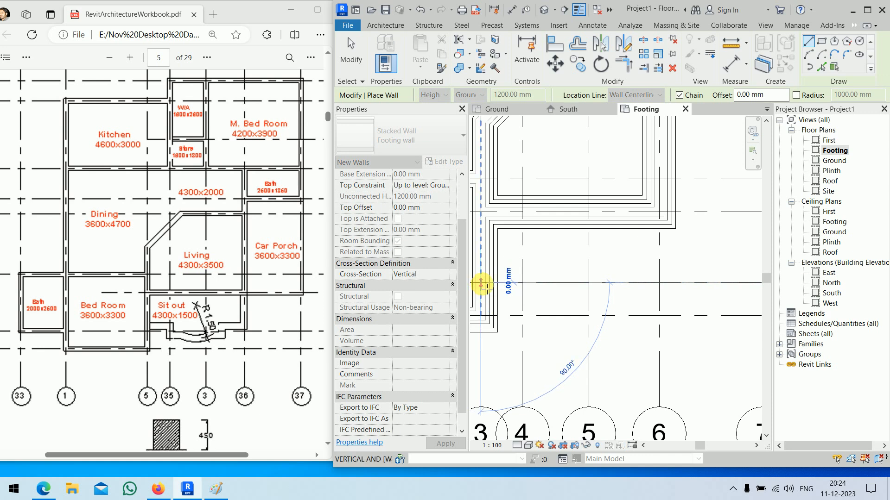
click(523, 282)
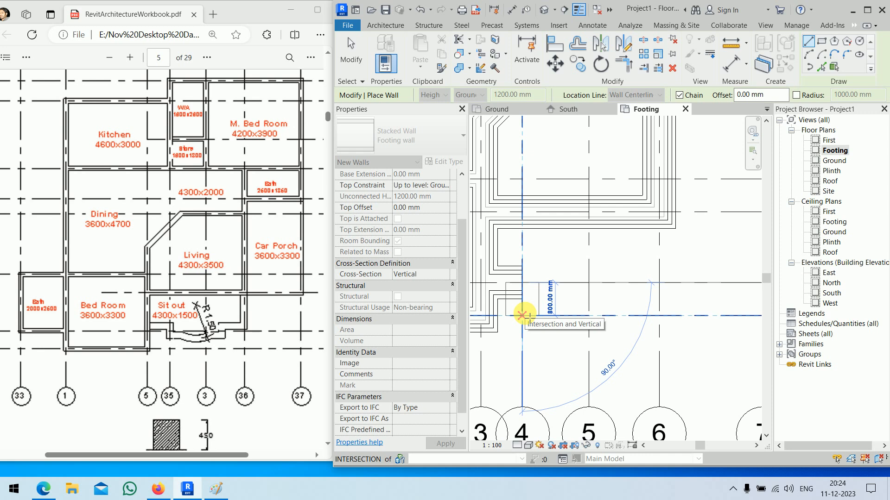
click(522, 315)
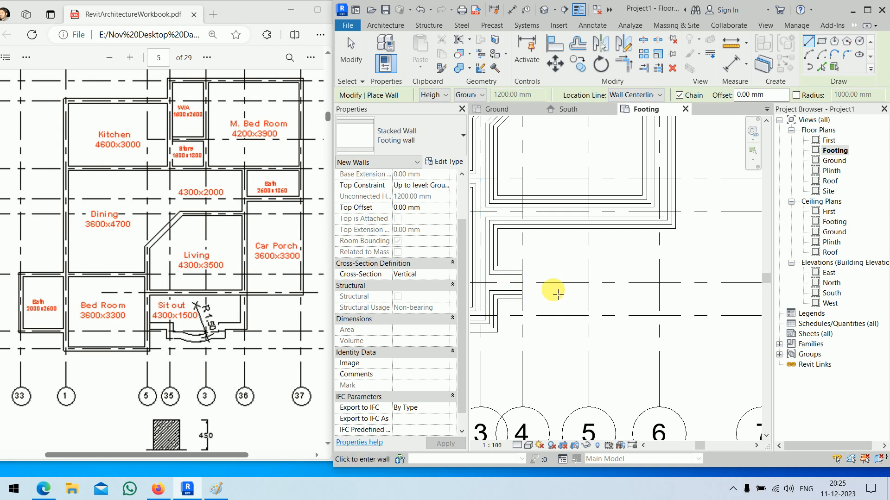
key(Escape)
key(Escape)
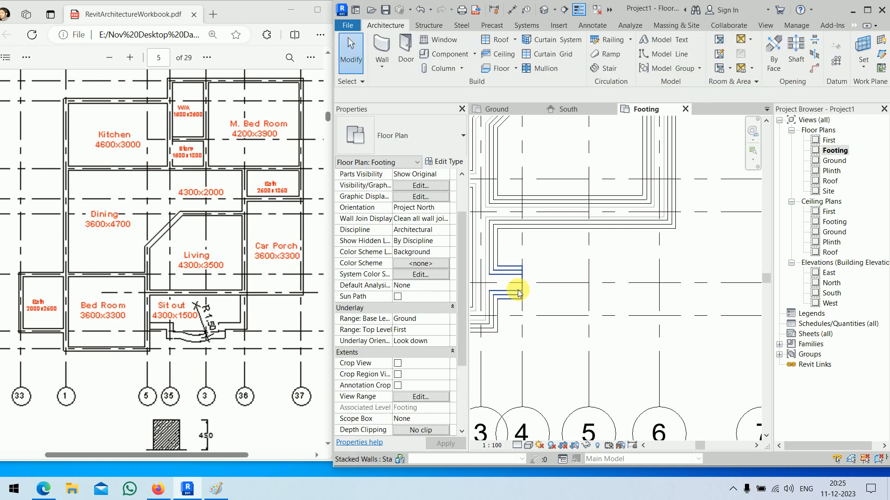
click(529, 290)
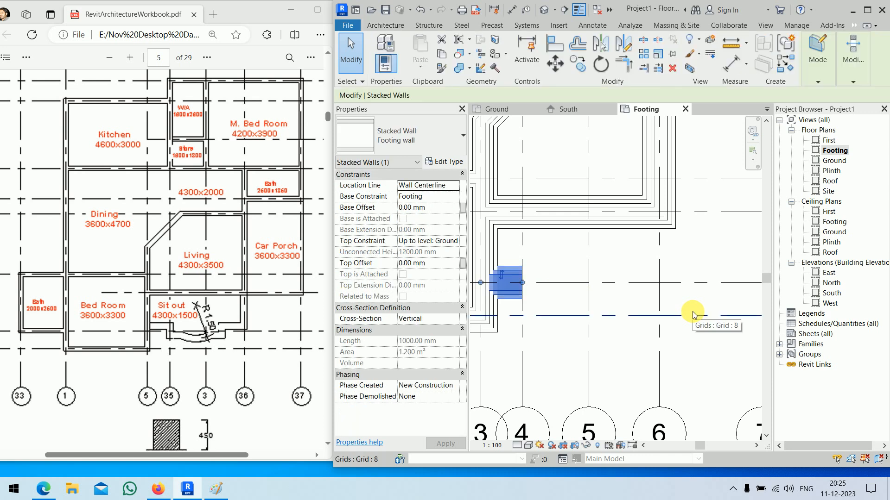
key(Up)
key(Up)
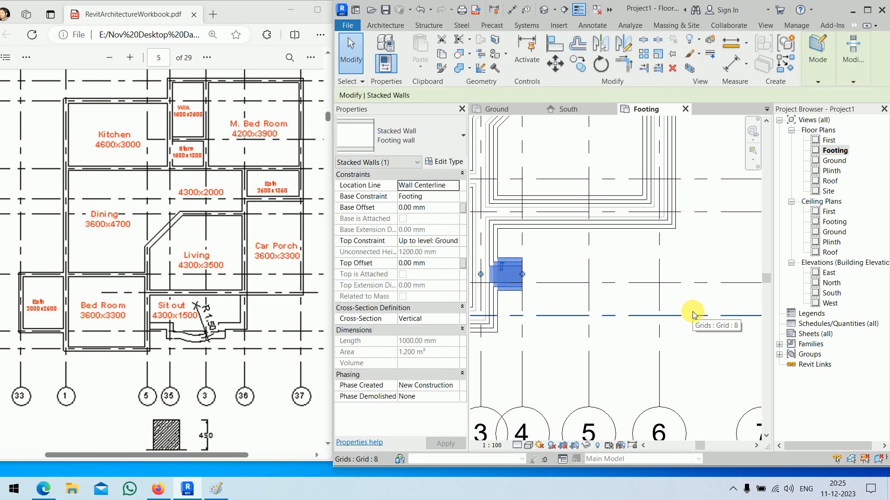
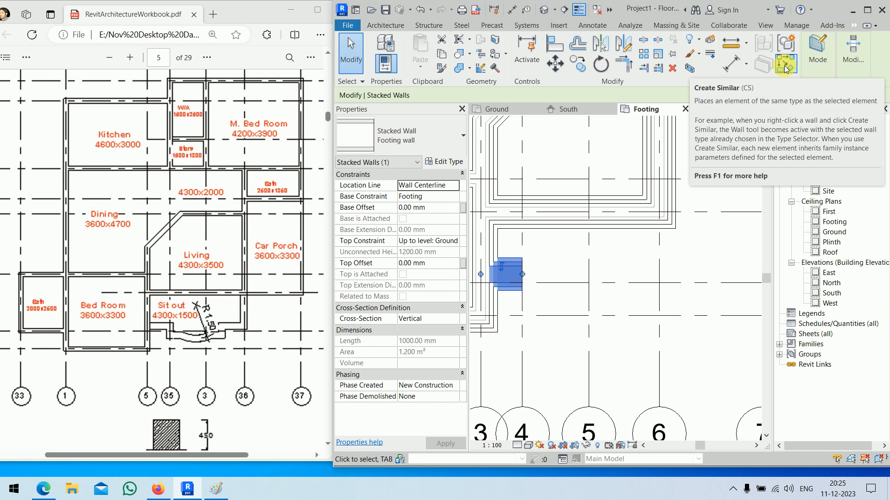
- Draw similar Footing walls from the nudged wall's end on grid 4, 600 mm down the grid and 700 mm across toward grid 5
click(786, 69)
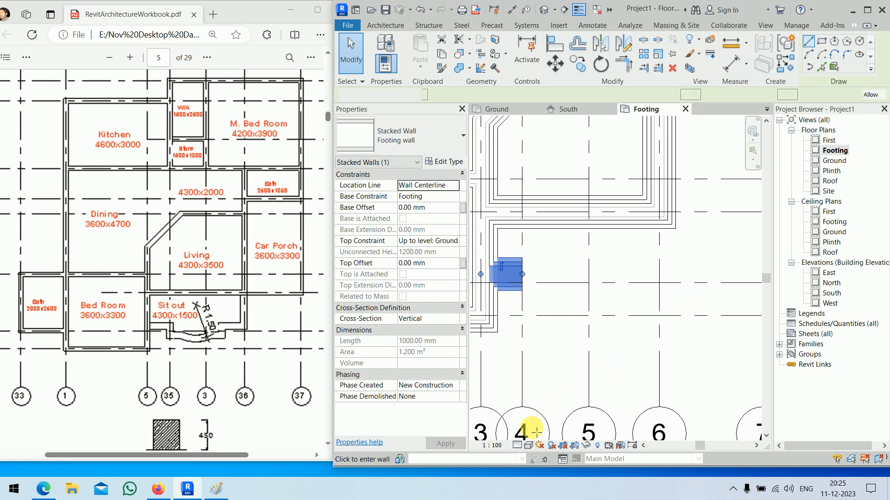
scroll(533, 252, up, 3)
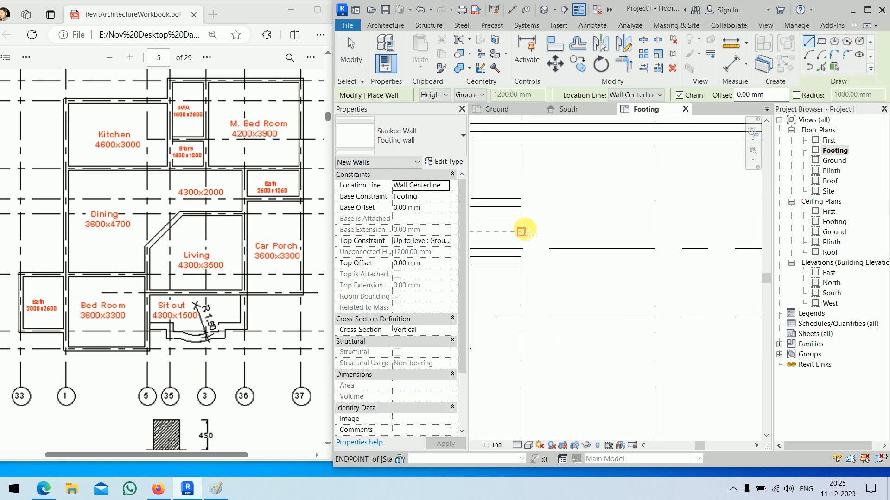
click(521, 231)
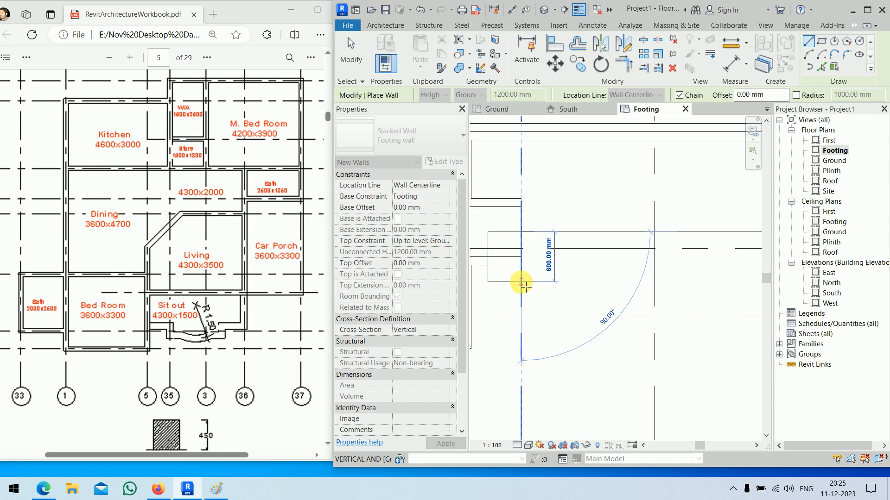
click(521, 281)
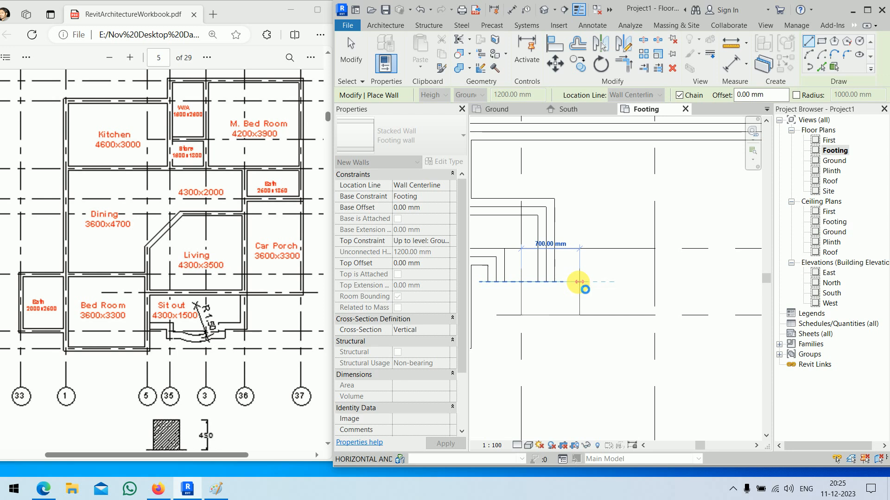
click(580, 282)
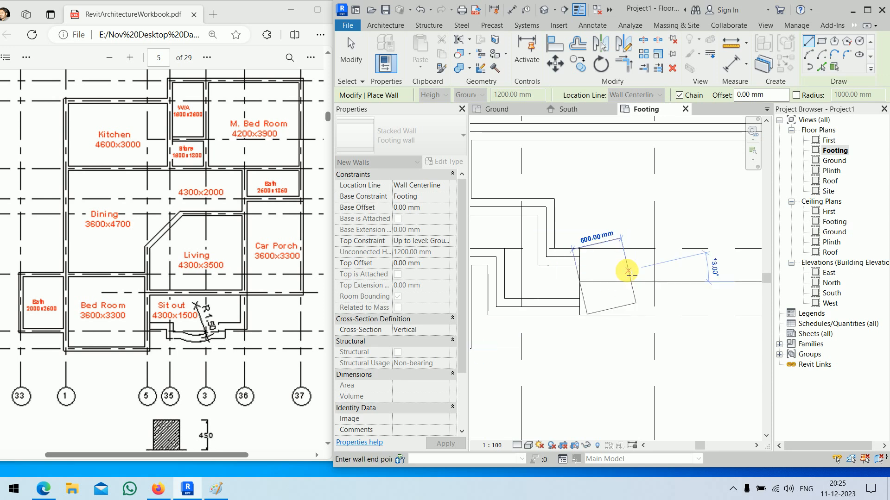
scroll(602, 294, down, 3)
middle_drag(604, 296, 596, 300)
key(Escape)
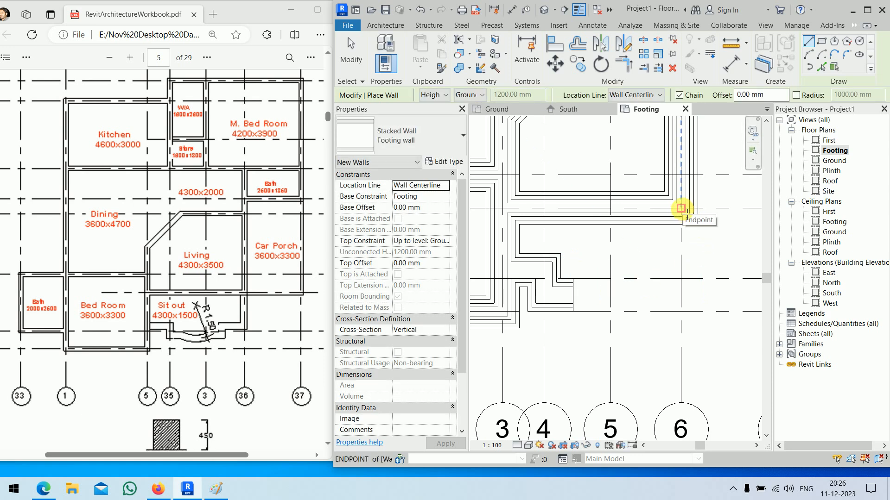
- Draw Footing walls from grid intersection 6/10 down 1700 mm to grid 9 and 900 mm along it toward grid 5
click(681, 209)
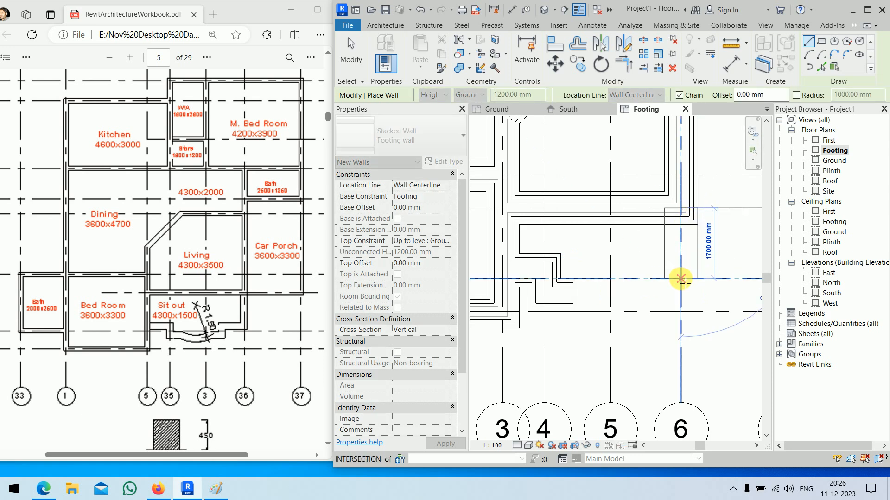
click(681, 279)
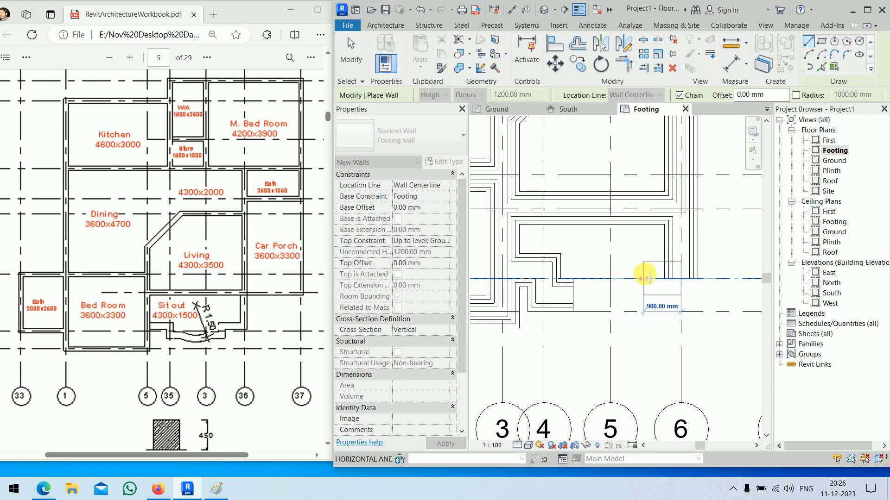
click(646, 279)
key(Escape)
key(Escape)
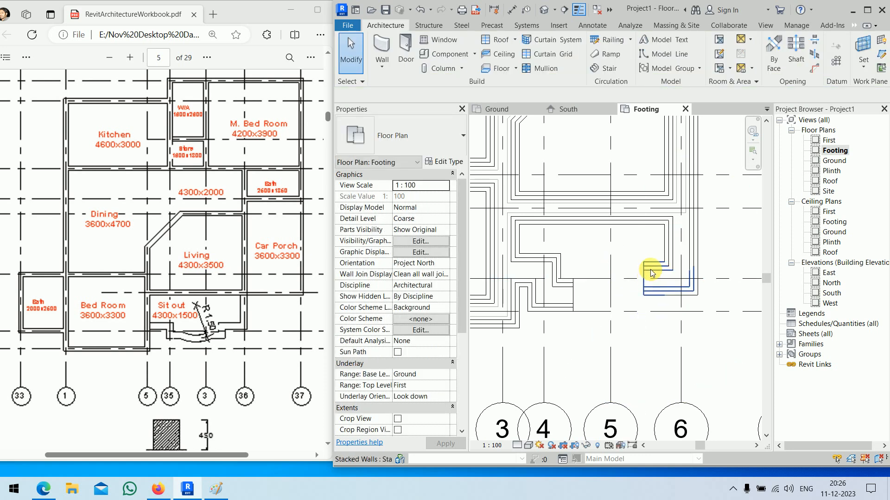
- Nudge the 900 mm Footing wall at grid 6 slightly up from grid 9 toward grid 10
click(651, 273)
key(Up)
key(Up)
key(Up)
key(Up)
key(Up)
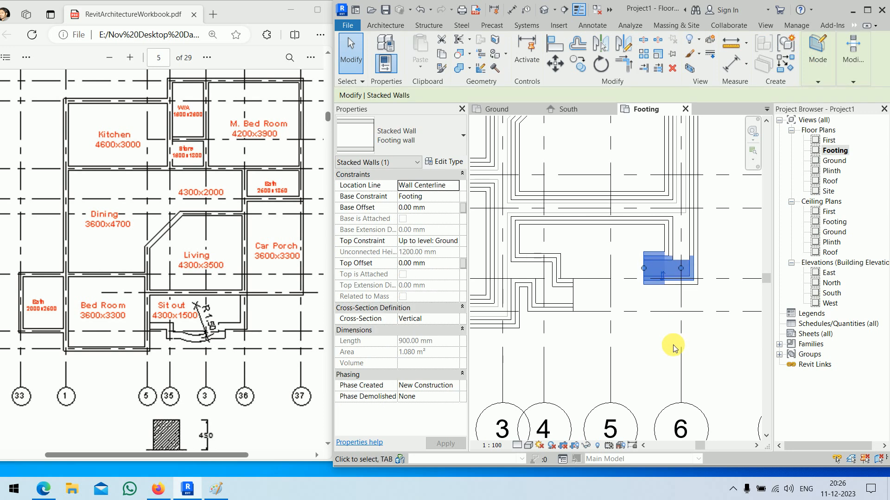
key(Down)
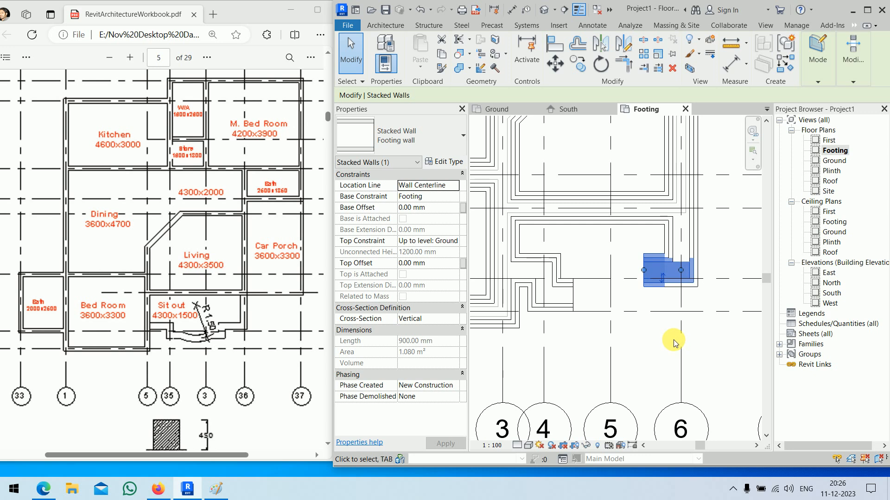
click(675, 340)
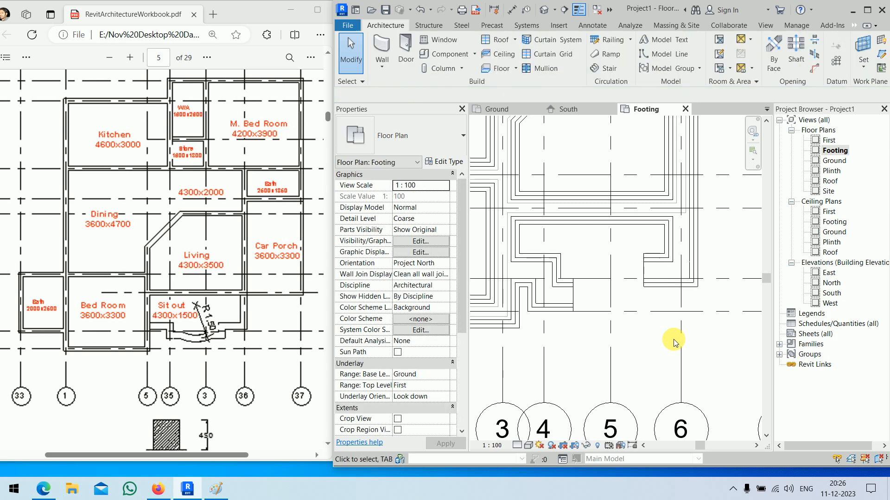
- Draw similar Footing walls from the 900 mm wall's free end, 600 mm down and 600 mm across toward grid 5
click(645, 265)
click(784, 64)
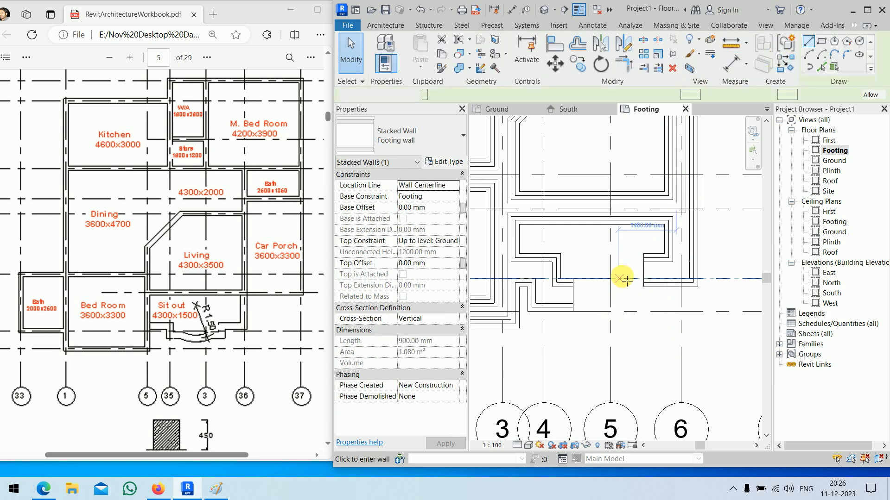
click(643, 270)
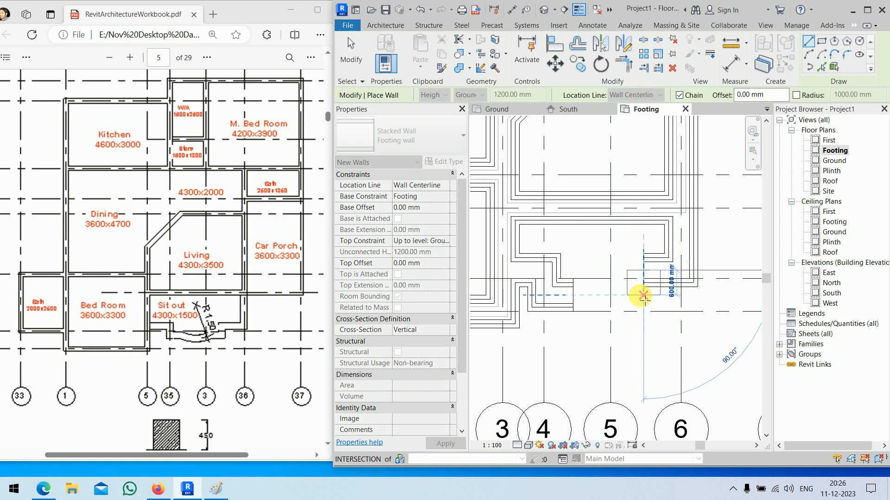
click(643, 296)
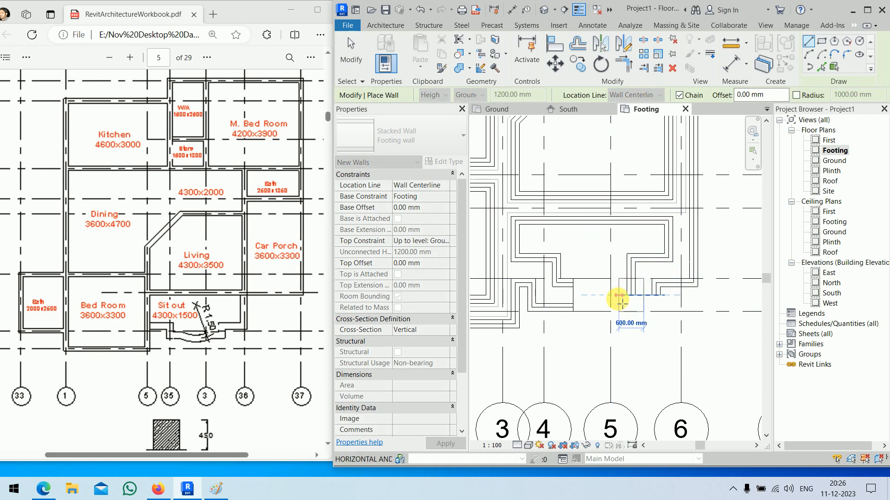
key(Escape)
key(Escape)
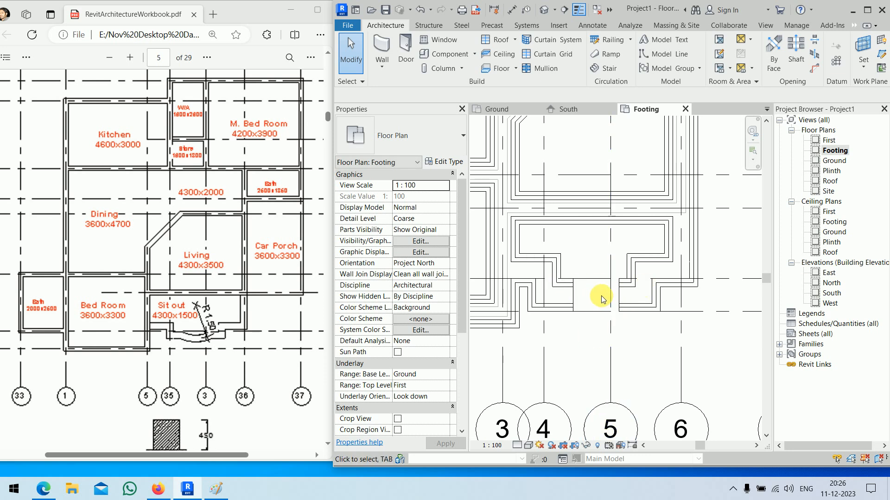
- Try to close the sit-out gap between grids 4 and 5 with a start-end-radius arc Footing wall
click(568, 300)
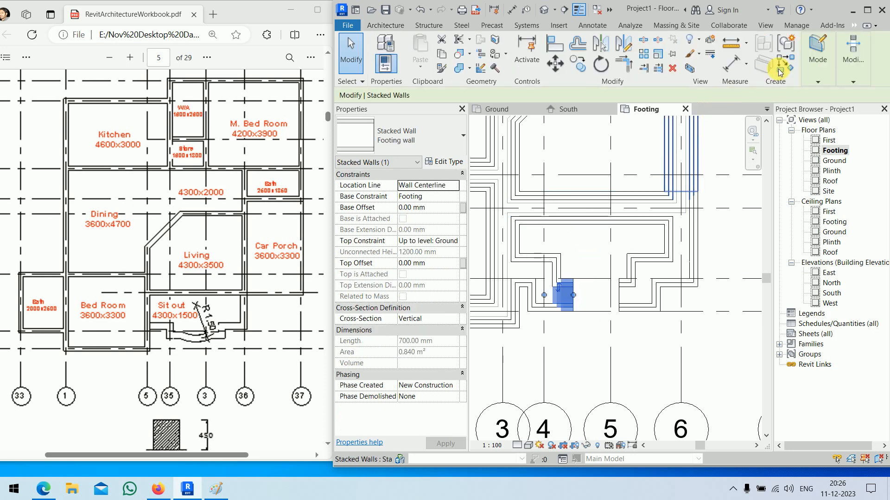
click(780, 70)
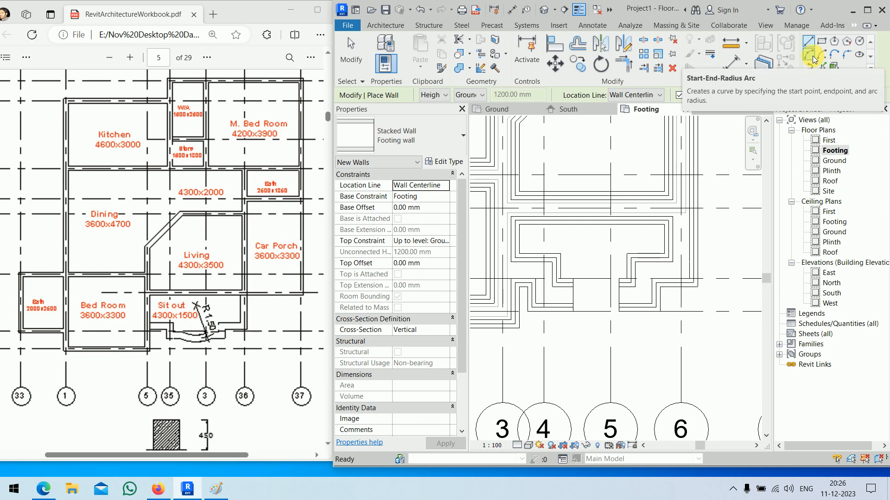
click(810, 55)
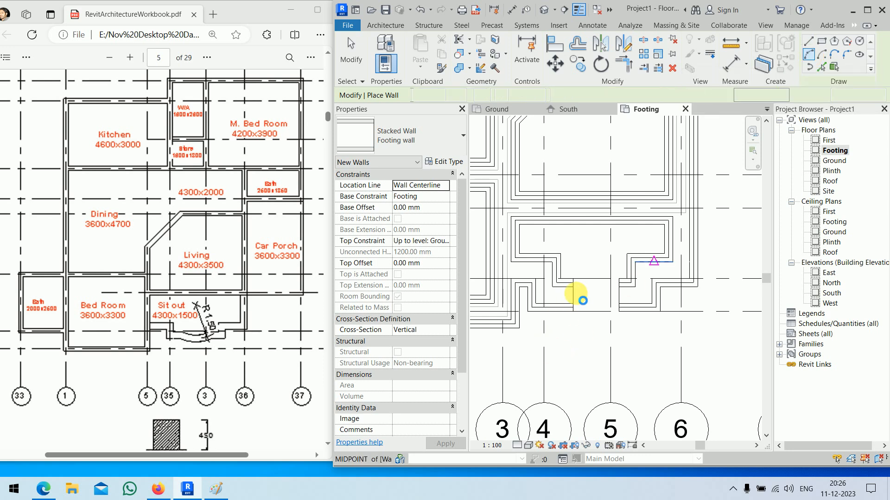
click(573, 295)
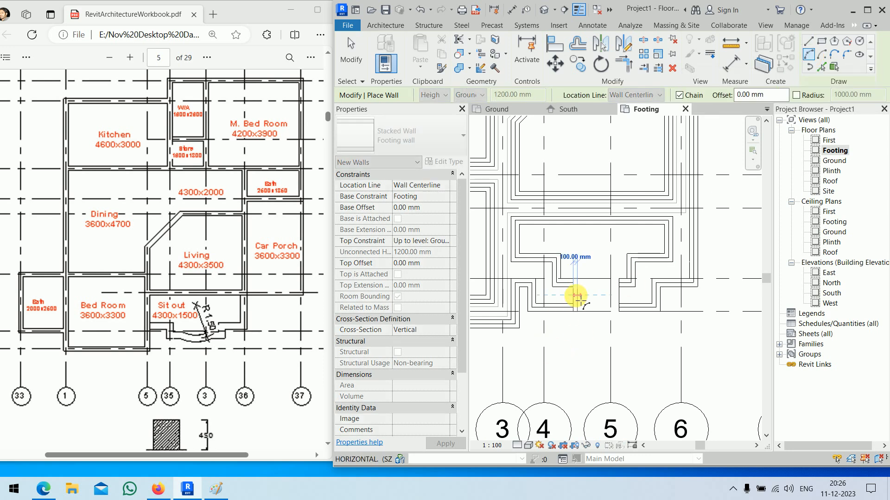
click(619, 295)
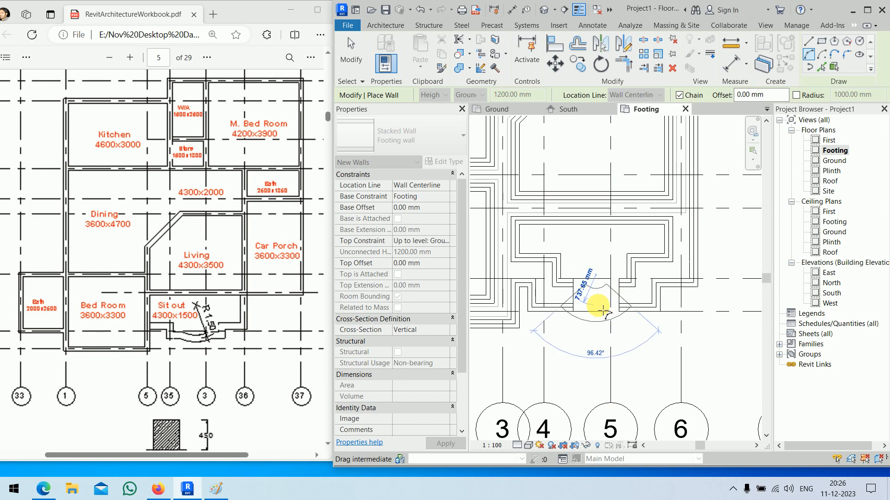
click(597, 296)
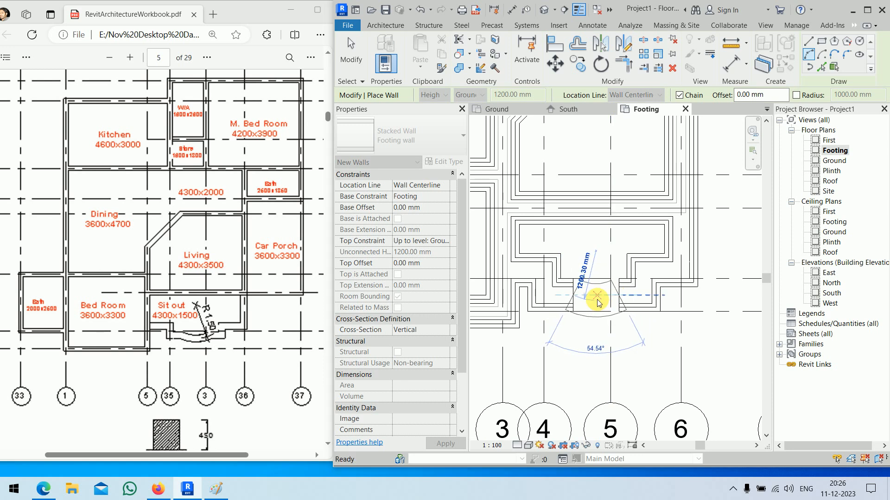
click(854, 448)
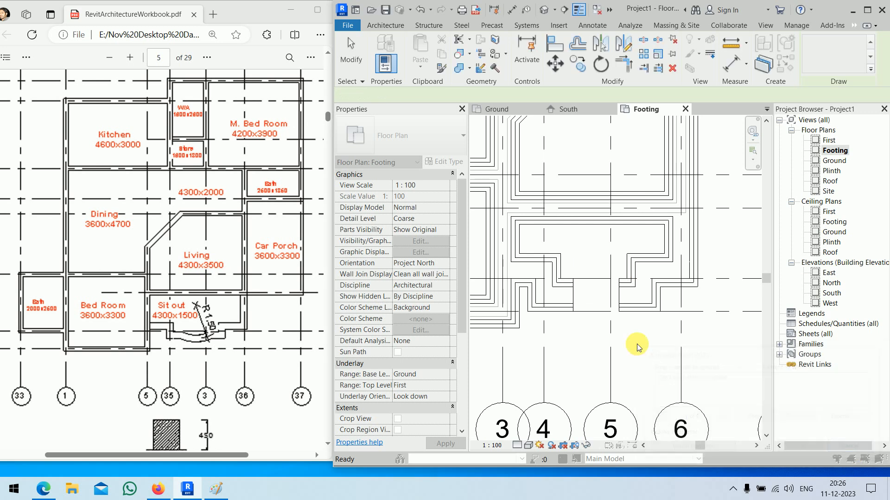
- Draw a start-end-radius arc Footing wall across the sit-out gap, joining both free wall ends and bulging outward with about 1336 mm radius
click(563, 294)
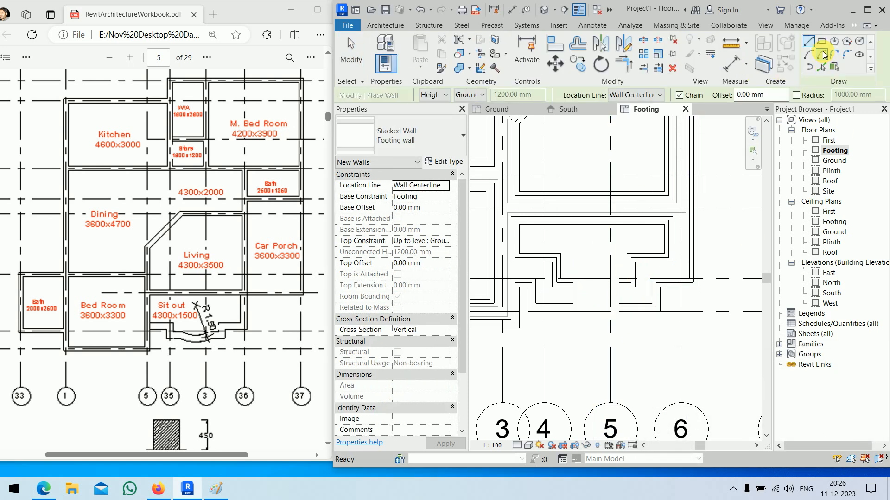
click(808, 55)
scroll(701, 304, up, 4)
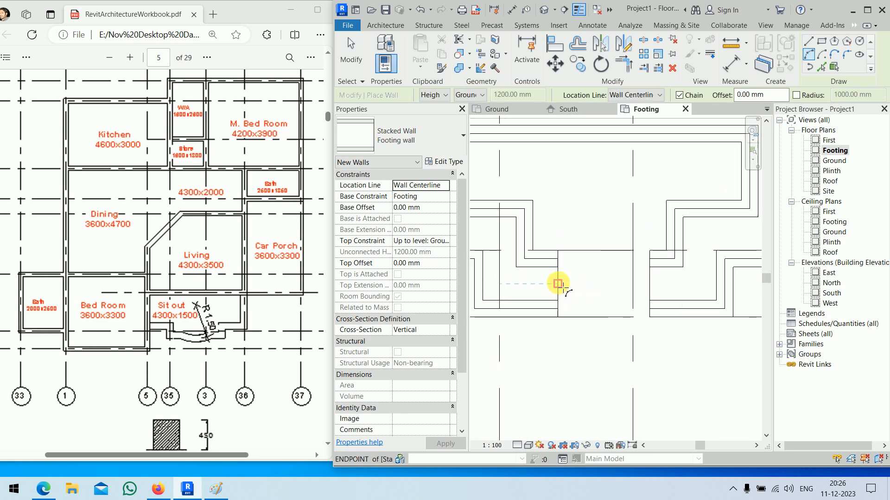
click(559, 284)
click(649, 284)
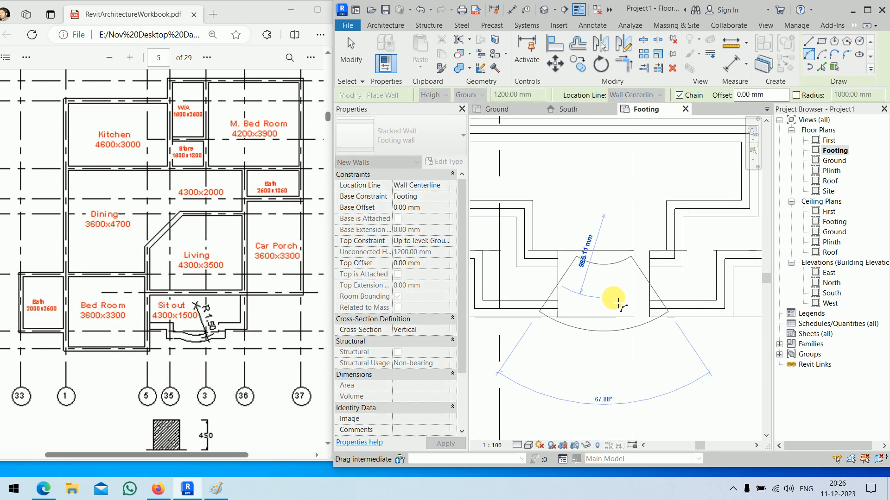
click(614, 301)
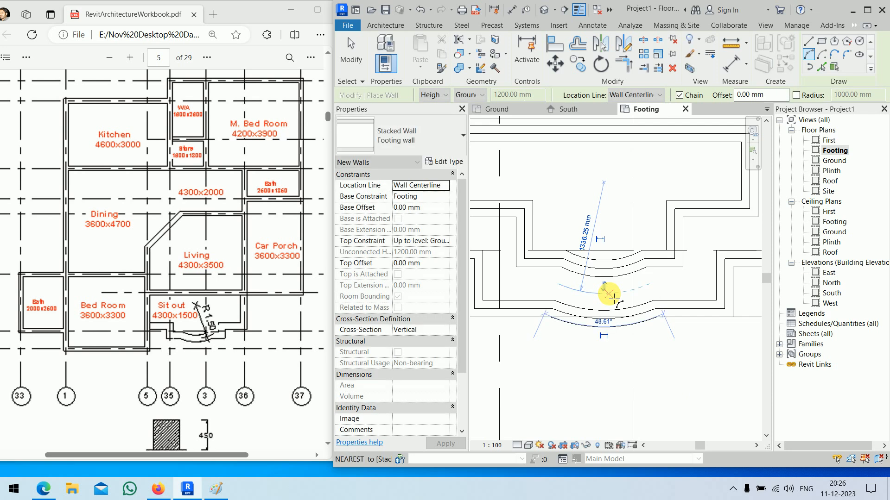
key(Escape)
key(Escape)
scroll(589, 383, down, 3)
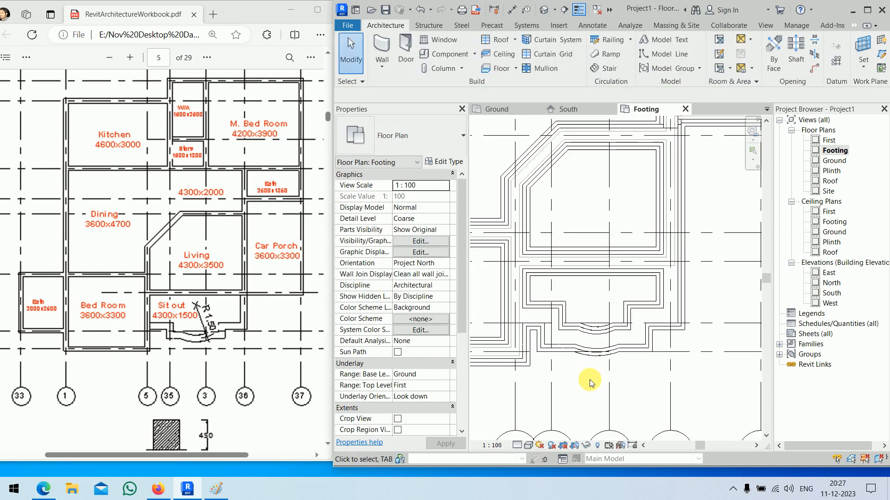
- Examine the curved Footing wall's geometry, properties and joins with the neighbouring sit-out walls
middle_drag(589, 380, 628, 332)
scroll(580, 303, up, 1)
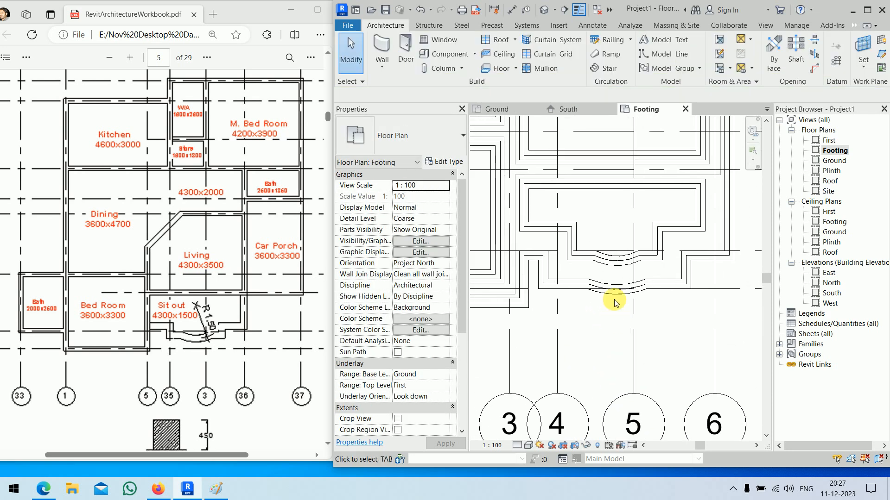
click(615, 276)
scroll(615, 326, down, 2)
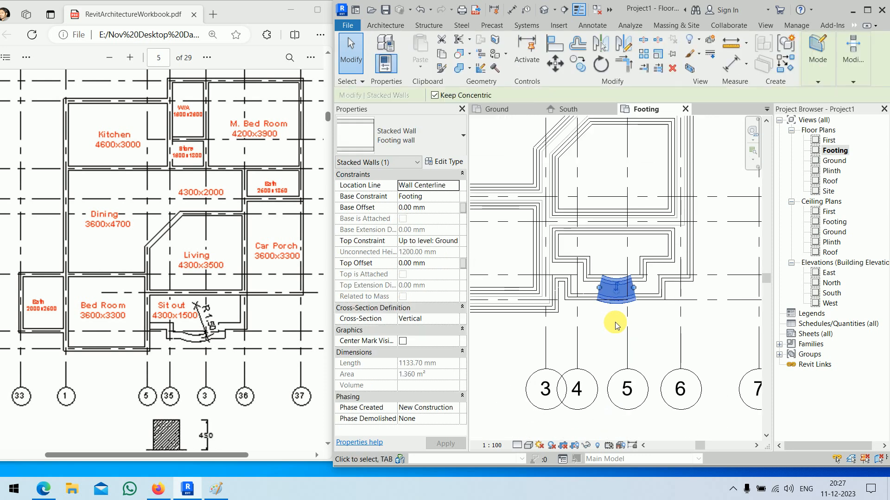
scroll(612, 327, up, 2)
scroll(612, 326, up, 2)
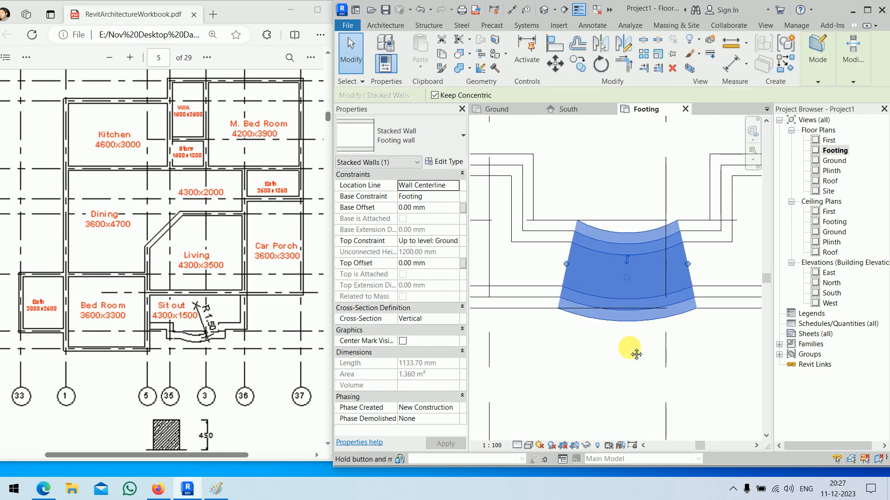
click(622, 193)
key(d)
key(i)
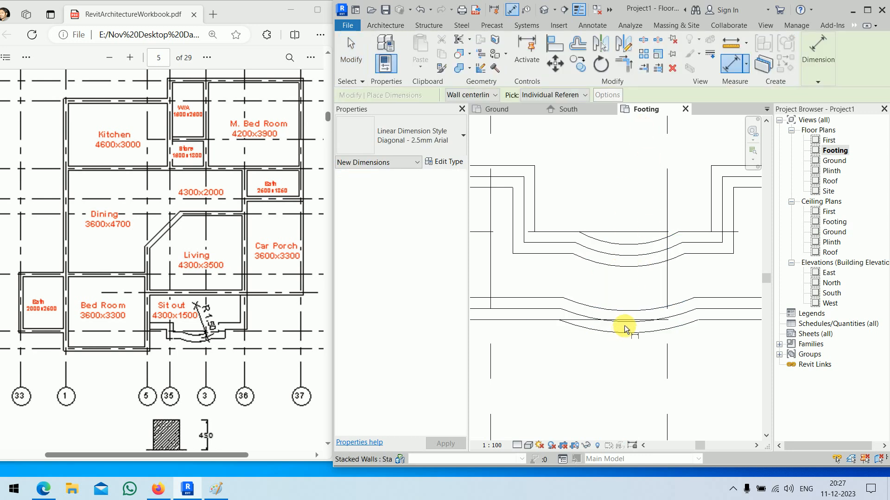
key(Escape)
key(Escape)
click(633, 250)
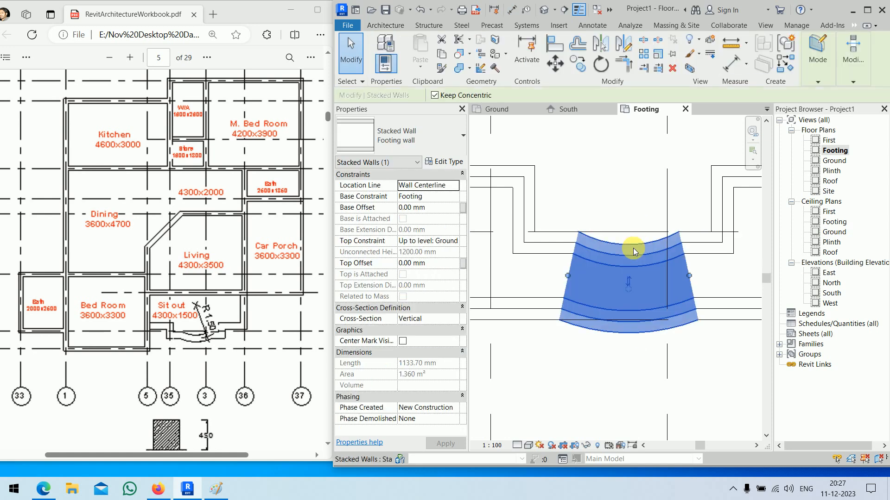
scroll(633, 251, down, 3)
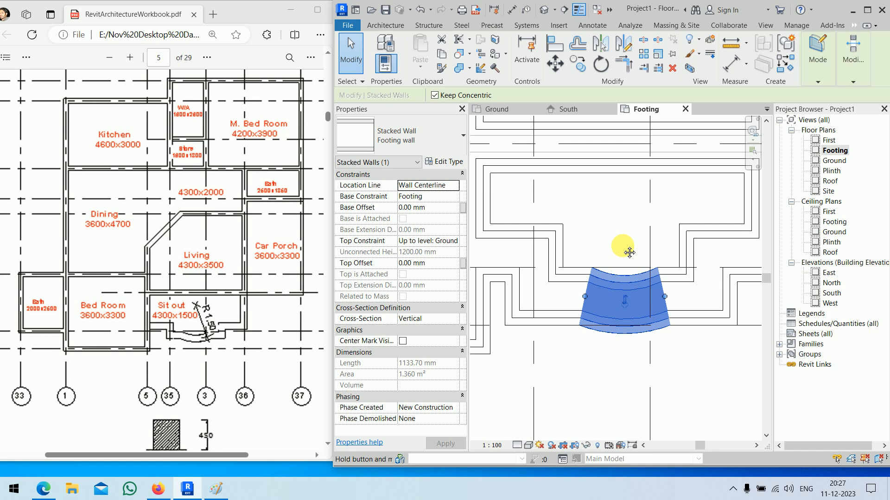
click(612, 226)
scroll(614, 296, down, 2)
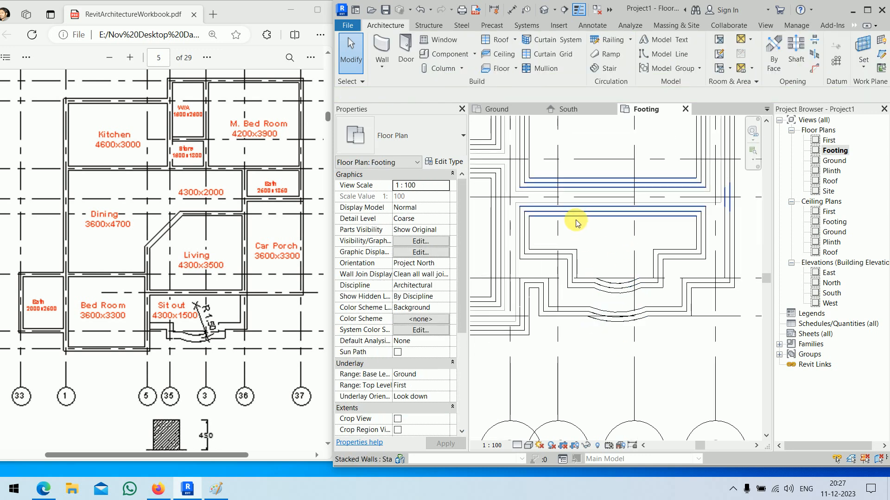
- Highlight the sit-out's stepped and curved Footing walls together to review the outline
drag(478, 240, 747, 330)
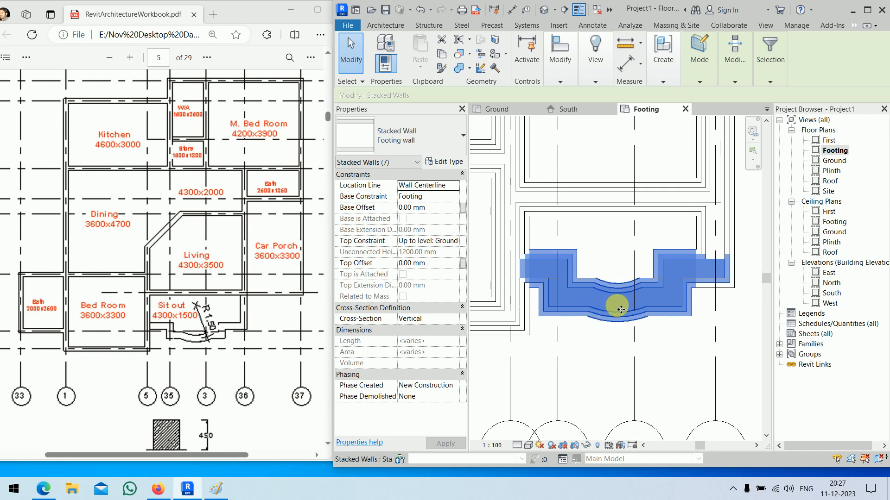
drag(625, 358, 620, 355)
click(619, 354)
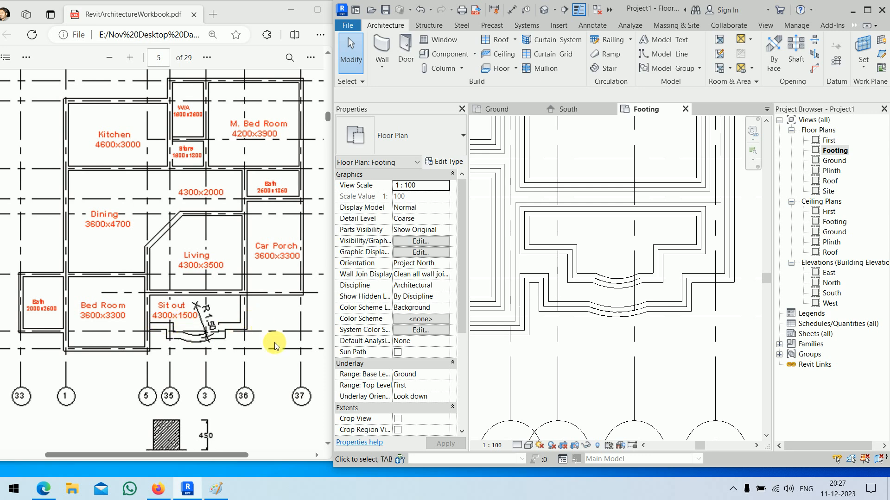
- Switch to the Ground floor plan and set its underlay base level to Footing
double_click(835, 161)
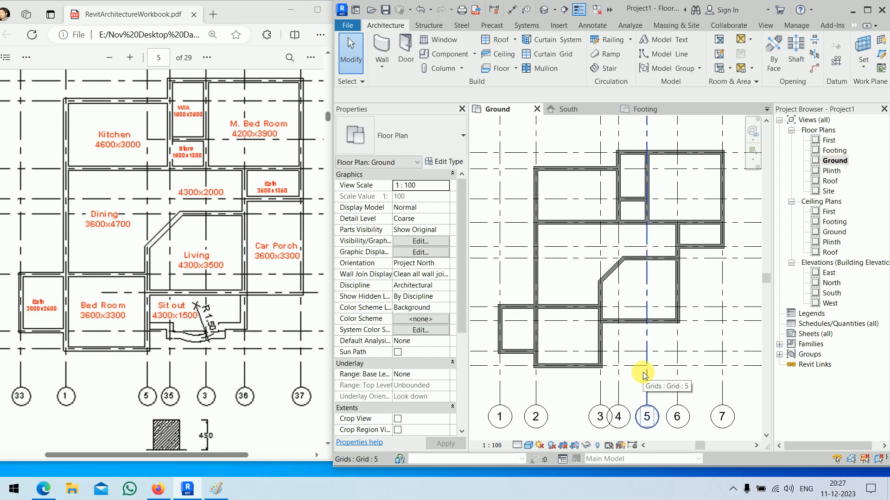
scroll(461, 270, down, 3)
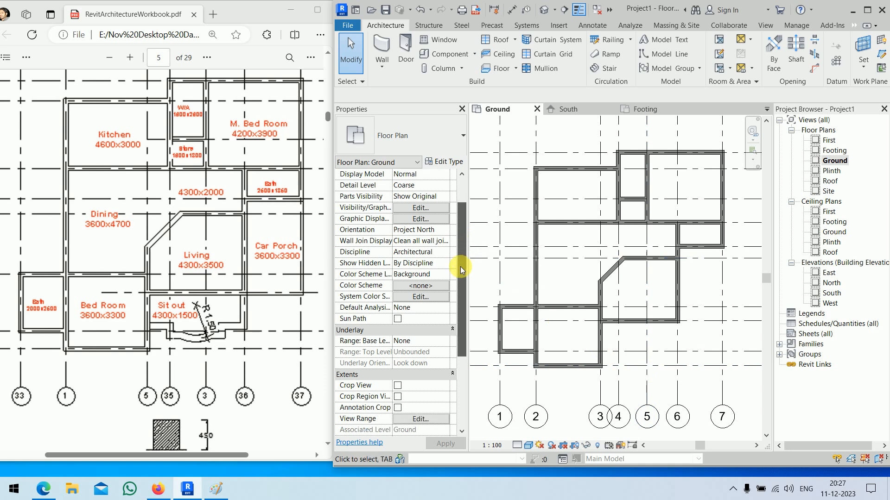
scroll(461, 270, down, 2)
click(445, 274)
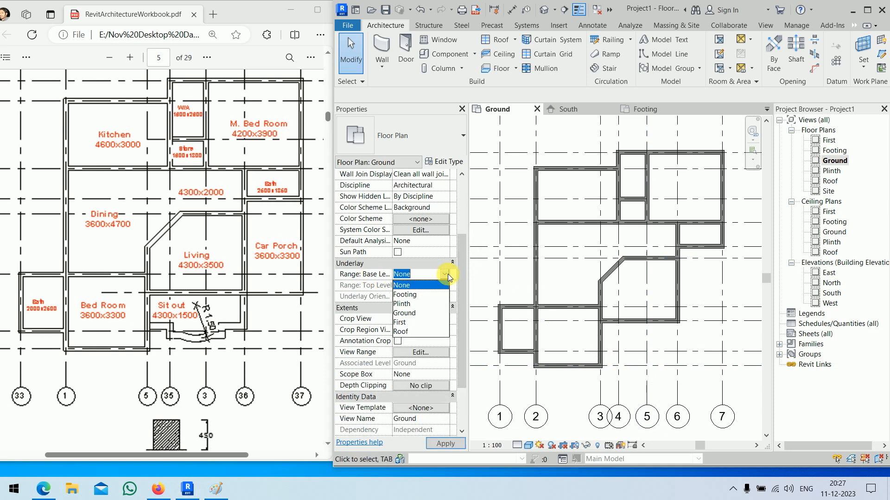
click(405, 295)
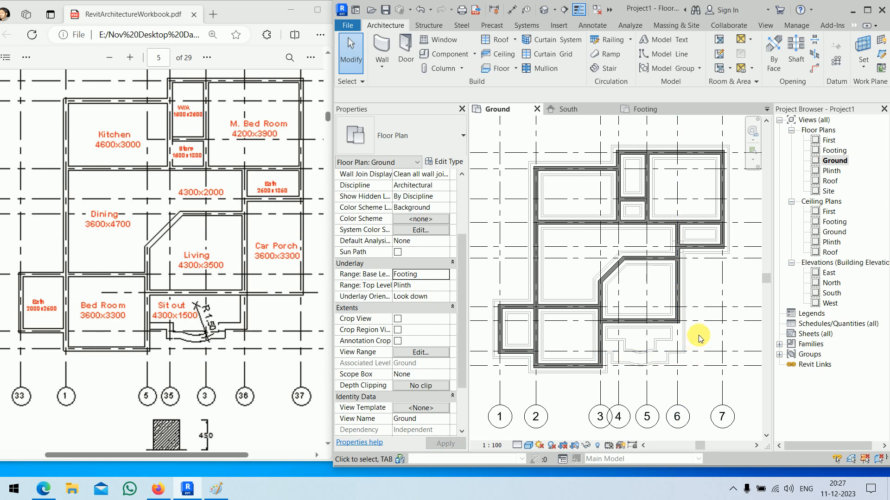
- Draw 230mm comp walls over the sit-out footing from the grid 3 wall to grid 4, 600 mm down, and 700 mm toward grid 5
scroll(669, 372, up, 3)
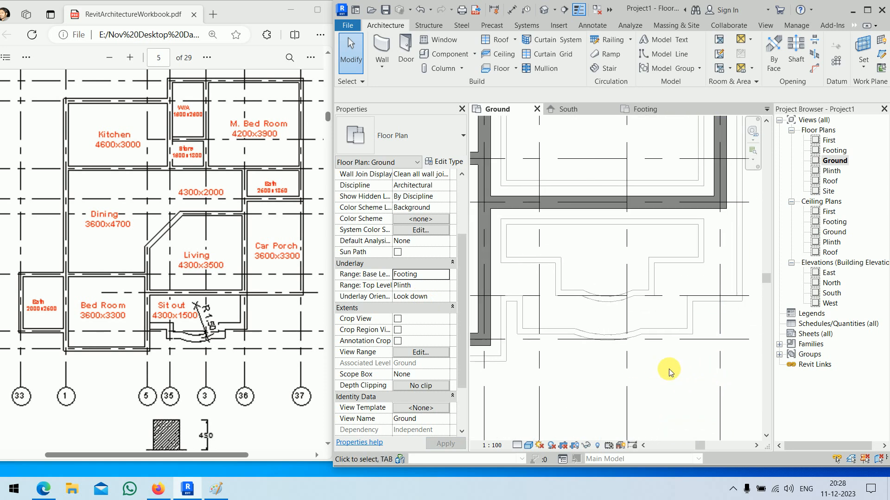
click(382, 50)
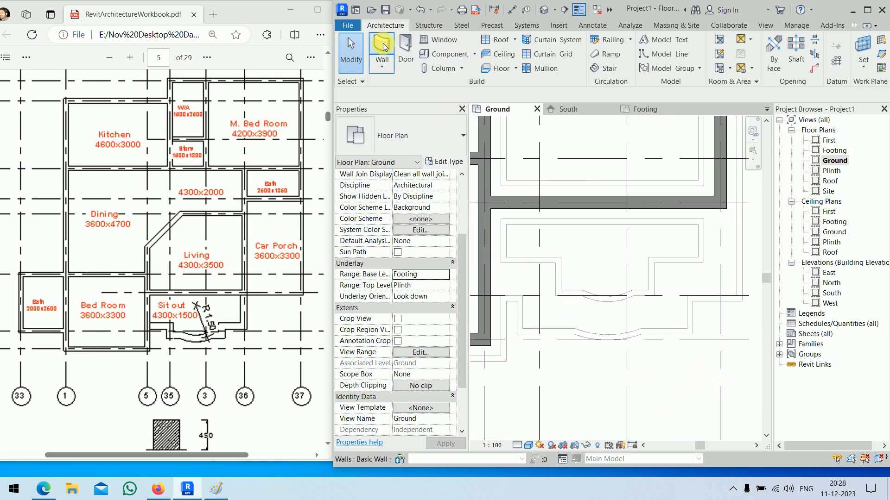
click(425, 140)
scroll(423, 246, up, 6)
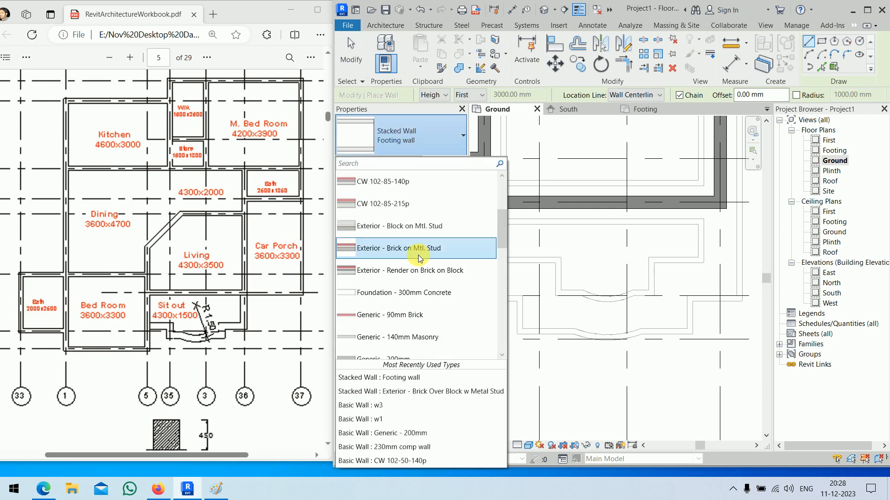
click(395, 196)
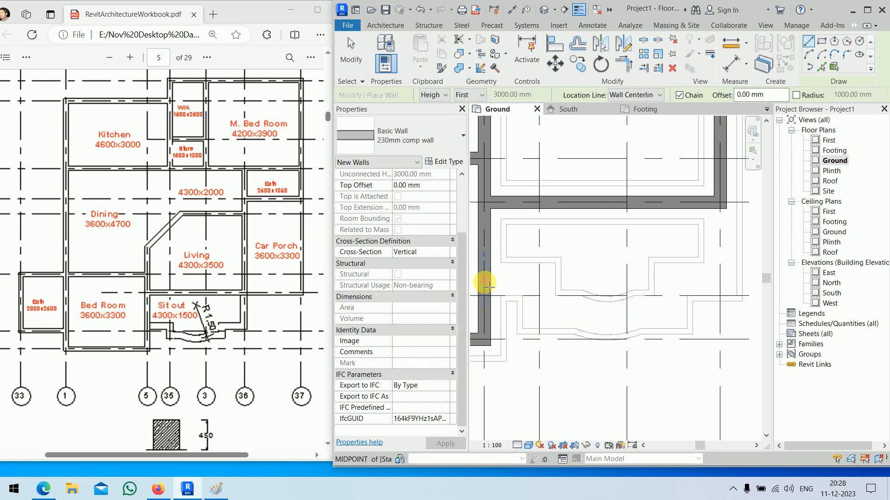
click(484, 280)
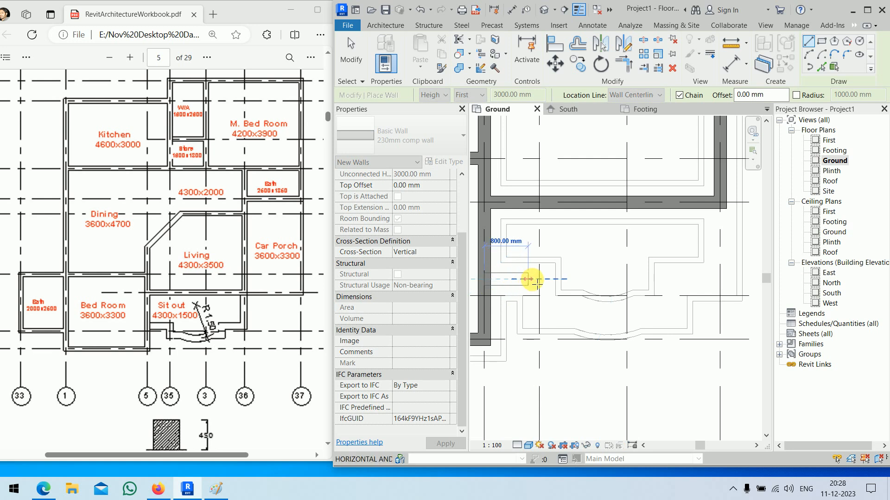
click(541, 298)
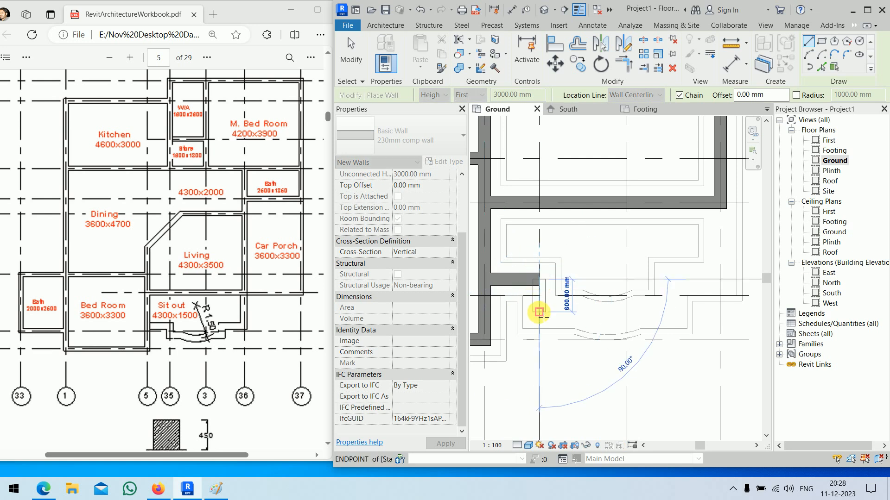
click(539, 312)
click(577, 311)
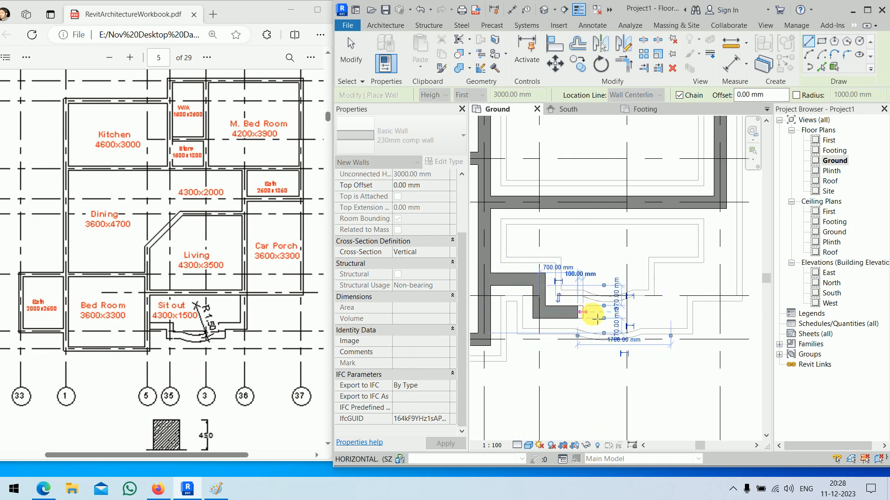
key(Escape)
- Draw a 230mm comp wall from the living room's corner at grid 6 down the grid to the sit-out footing's height
click(720, 203)
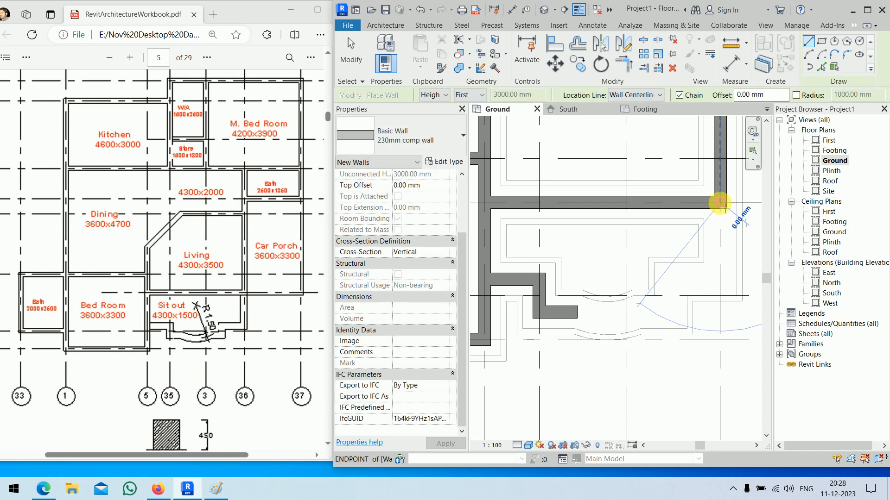
click(721, 279)
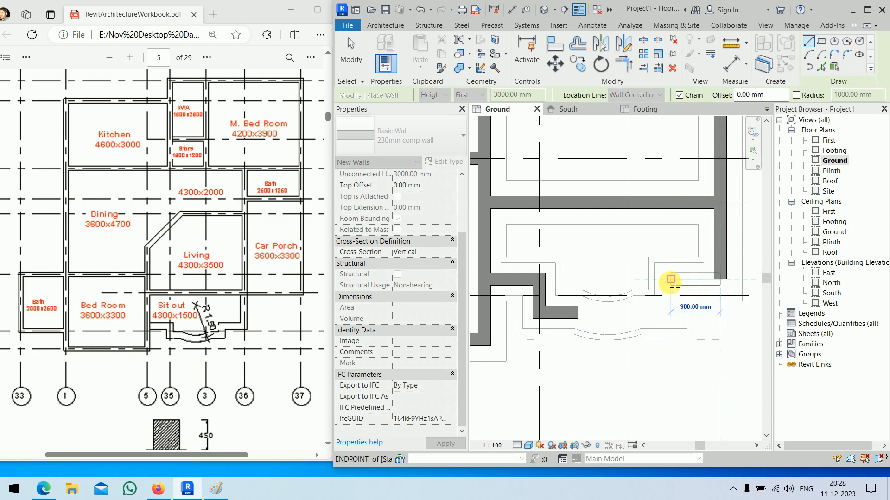
key(Escape)
key(Escape)
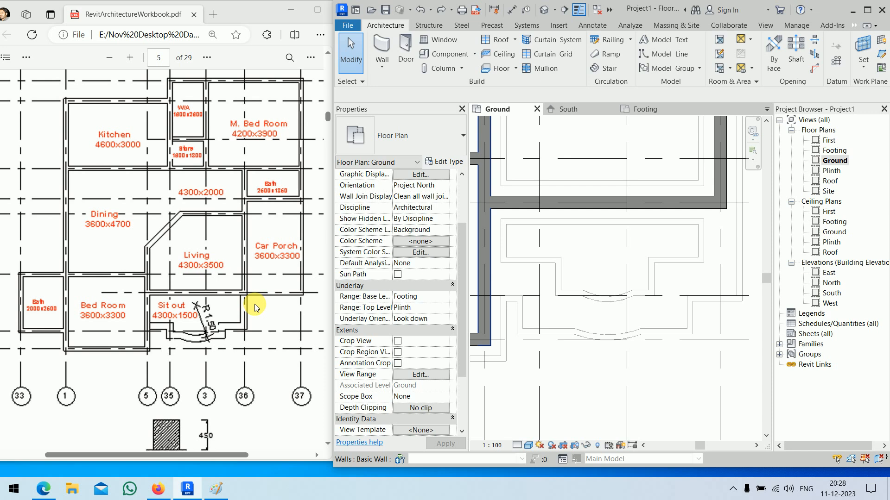
- Look through the workbook in Edge for the building's 3D figures, and examine the sit-out walls in Fig 8 on page 12
click(236, 14)
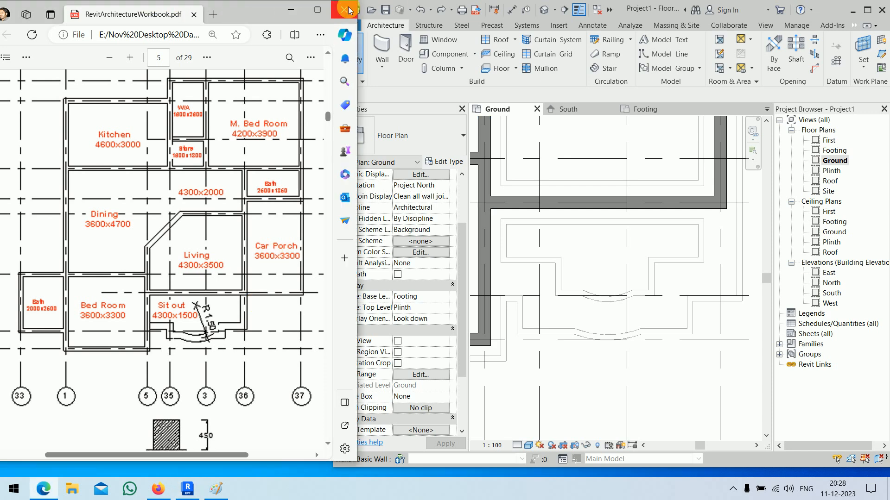
click(322, 10)
scroll(546, 224, down, 20)
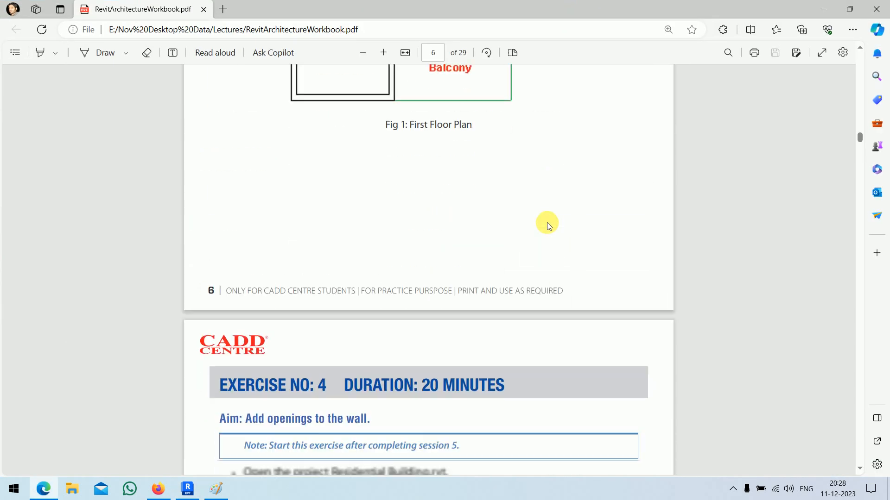
scroll(546, 225, down, 20)
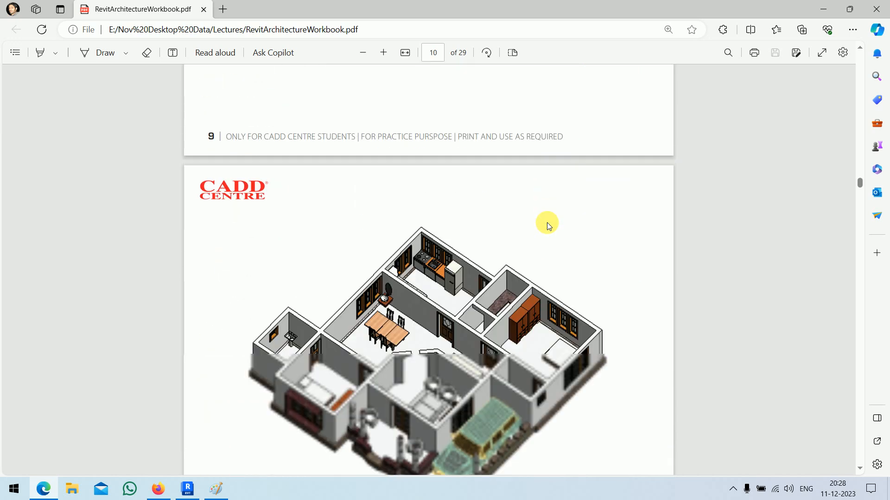
scroll(357, 136, up, 3)
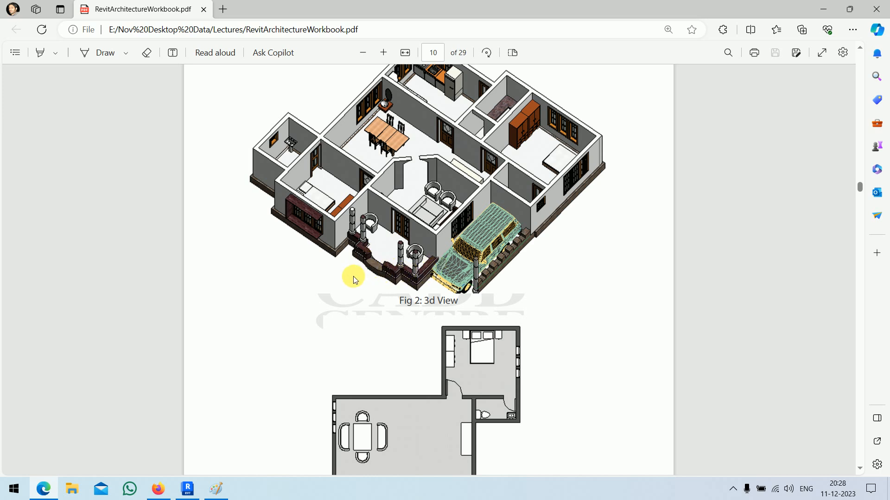
scroll(388, 272, down, 8)
scroll(389, 275, down, 12)
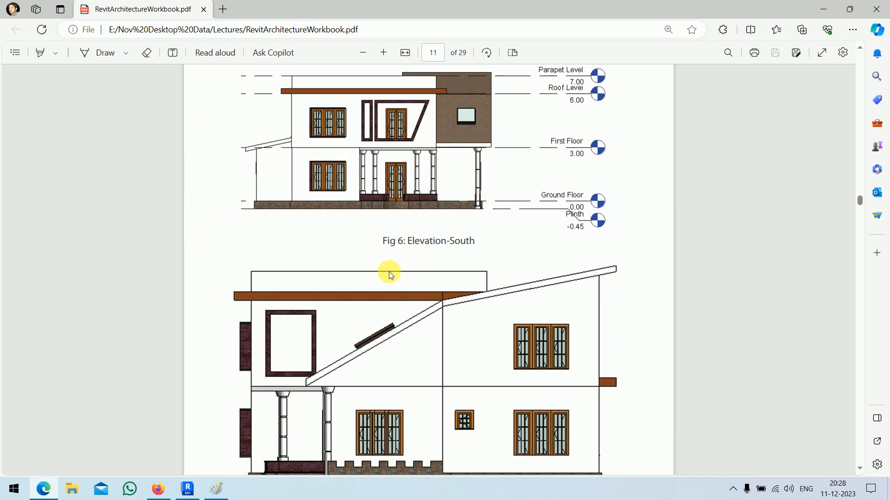
scroll(389, 275, down, 3)
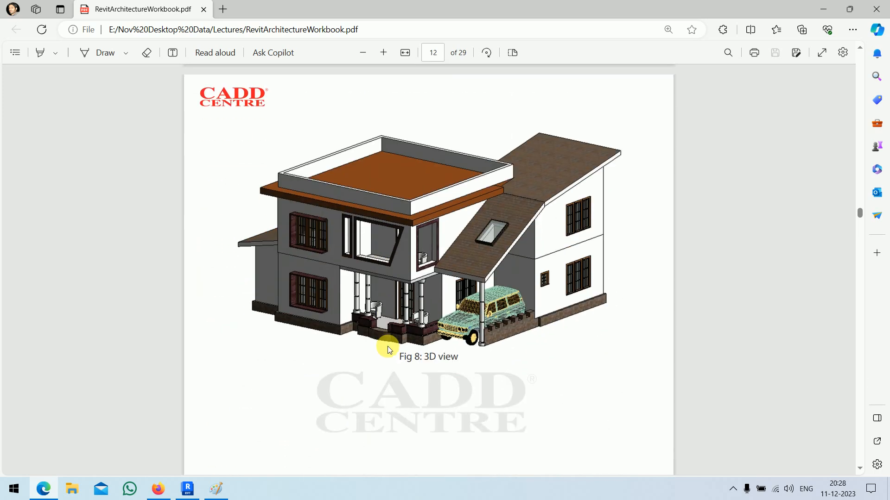
ctrl+scroll(396, 342, up, 3)
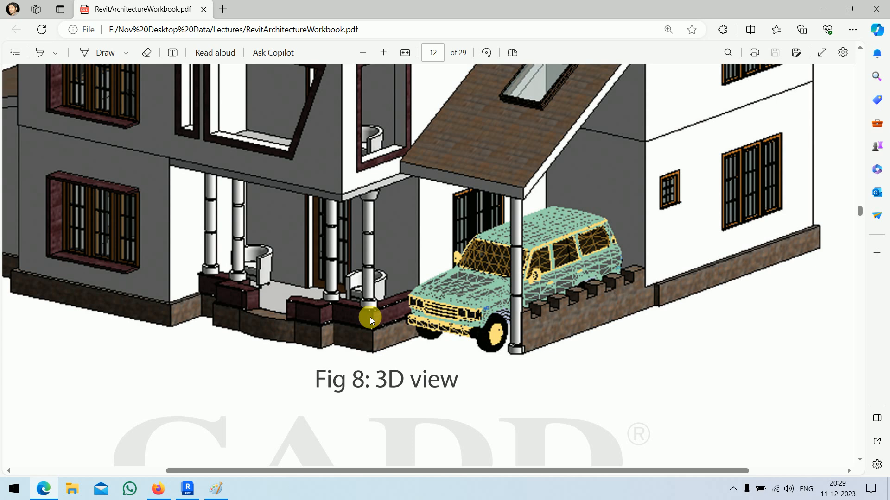
- In Revit, draw 450 mm high unconnected 230mm comp walls from the grid 3 wall to grid 4, down, and 700 mm toward grid 5
click(187, 489)
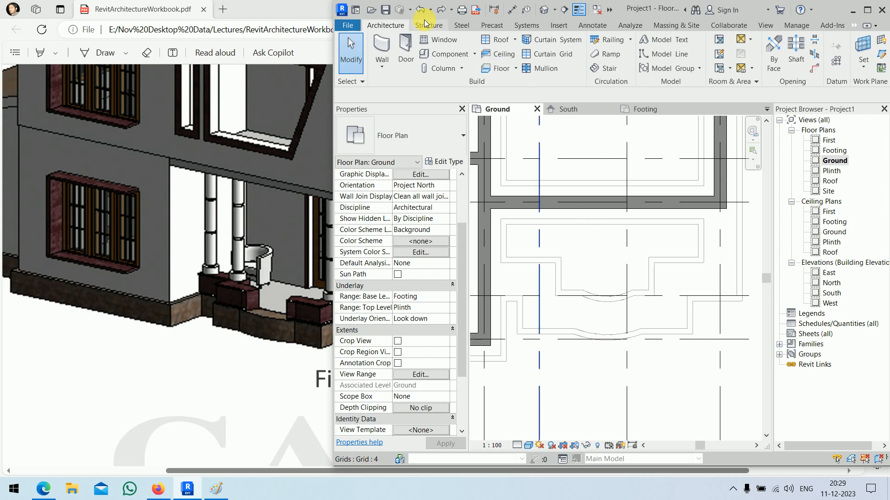
click(383, 46)
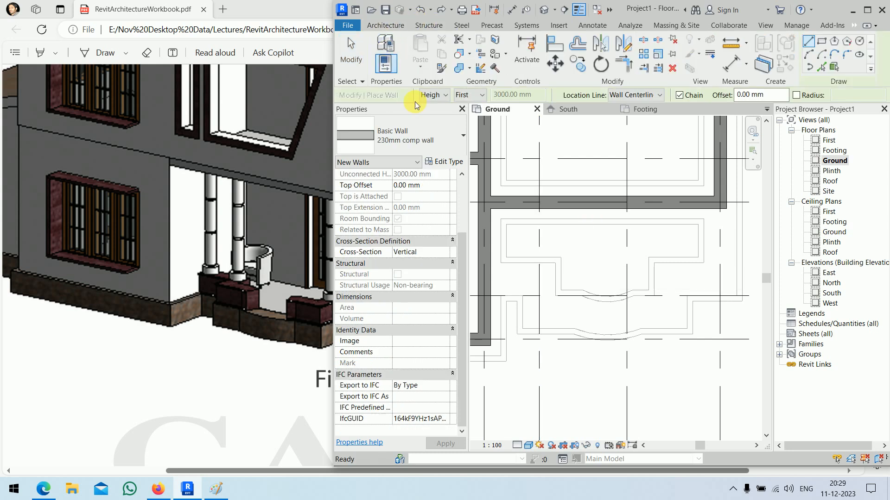
click(474, 96)
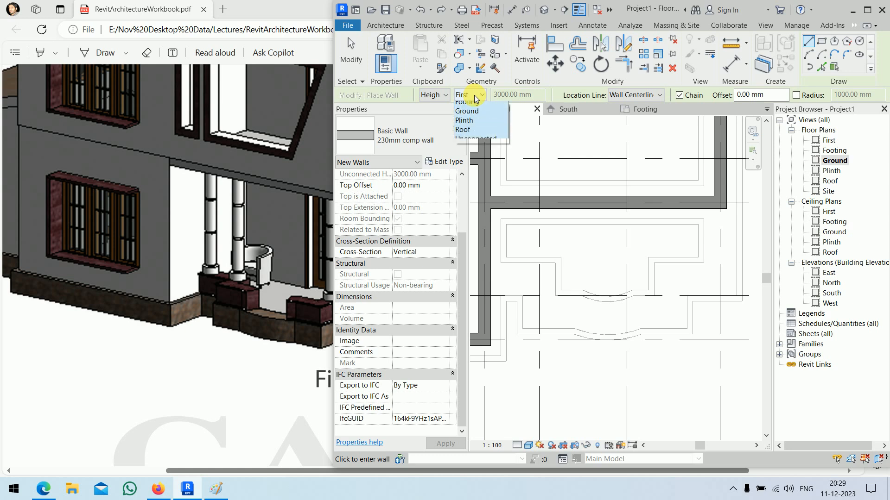
click(475, 154)
double_click(505, 95)
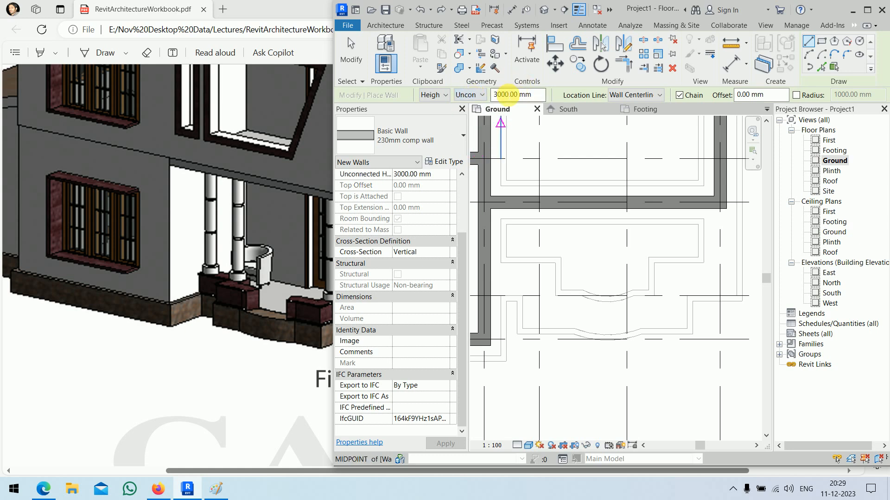
text(450)
key(Return)
click(484, 280)
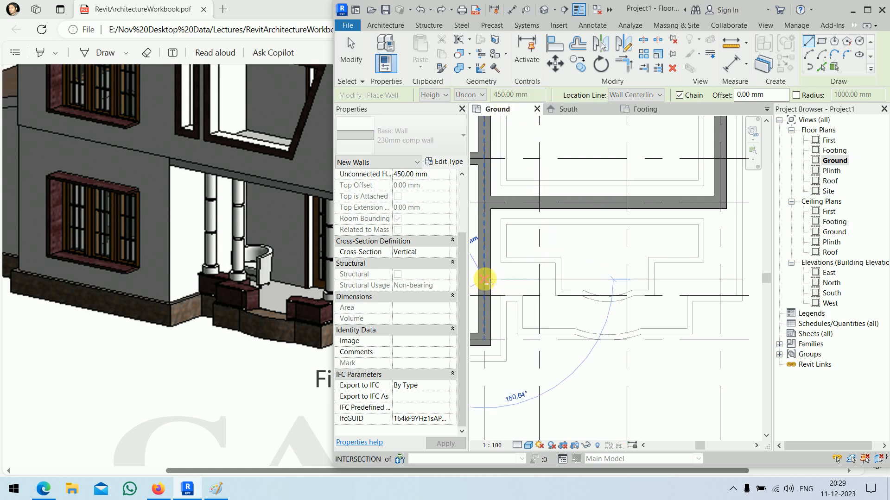
click(539, 280)
click(539, 312)
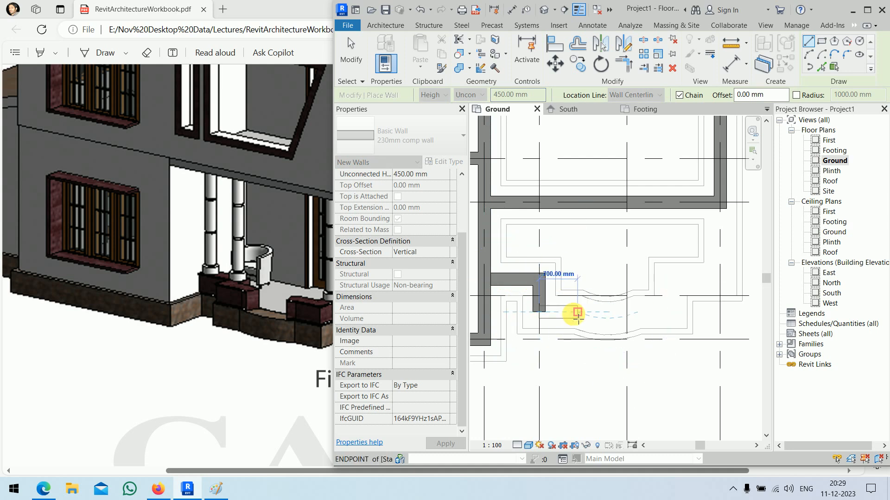
click(576, 313)
key(Escape)
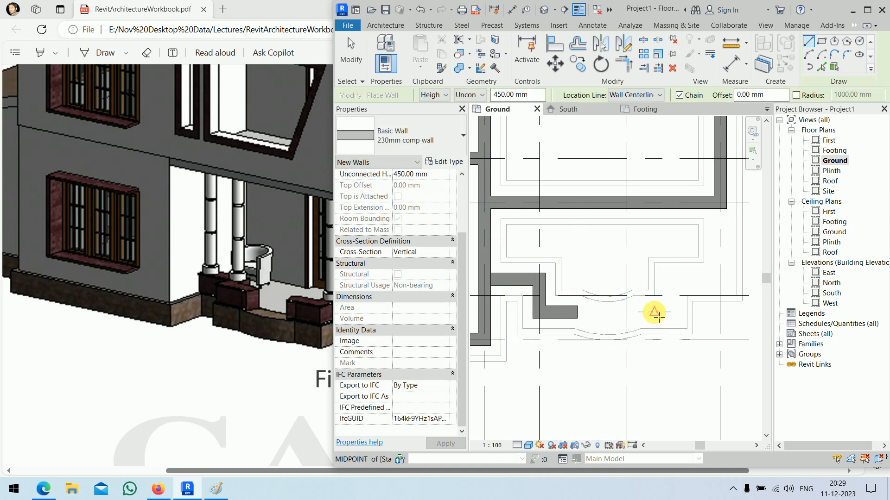
- Draw the opposite 450 mm high walls: 600 mm from the curved footing's far end, up, 900 mm to grid 6, and up to the living room corner
click(639, 313)
click(671, 312)
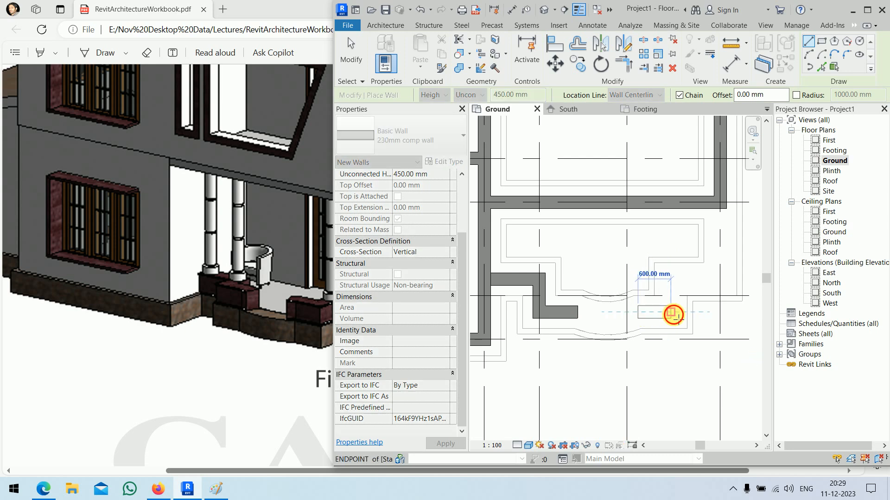
click(671, 279)
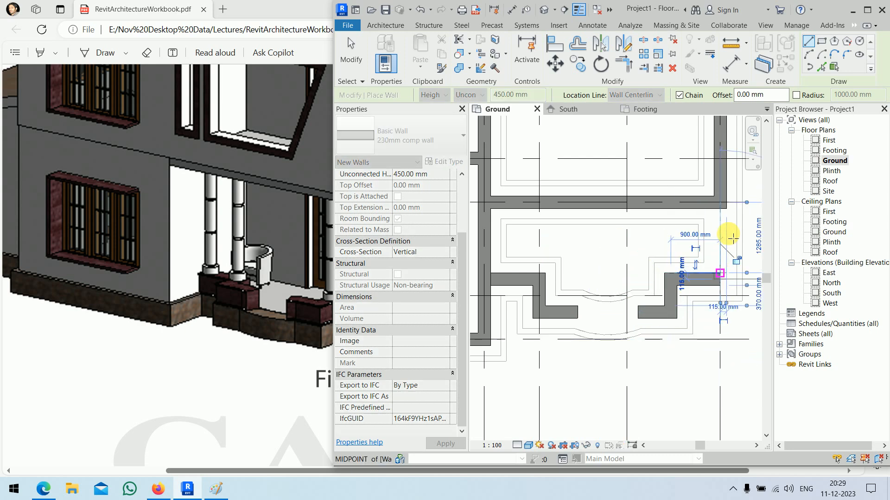
click(720, 279)
click(720, 203)
key(Escape)
key(Escape)
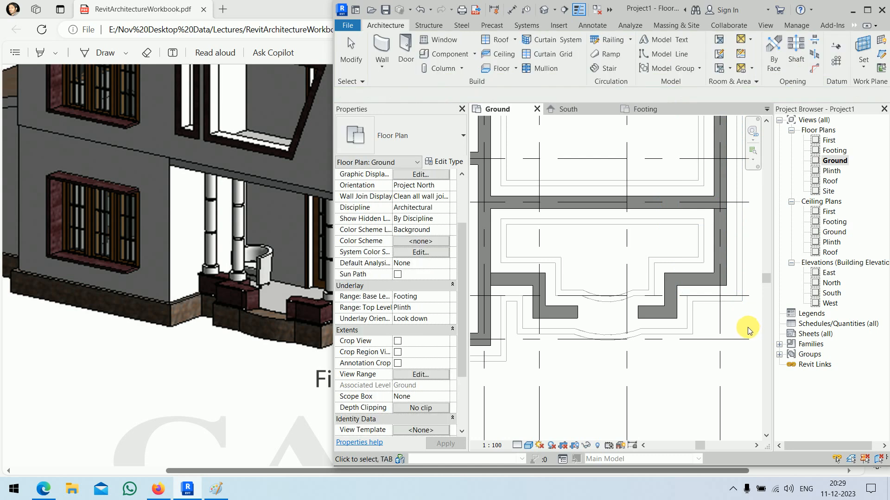
- Maximize Revit, open the default 3D view, and set its detail level to Fine with a shaded visual style
click(867, 10)
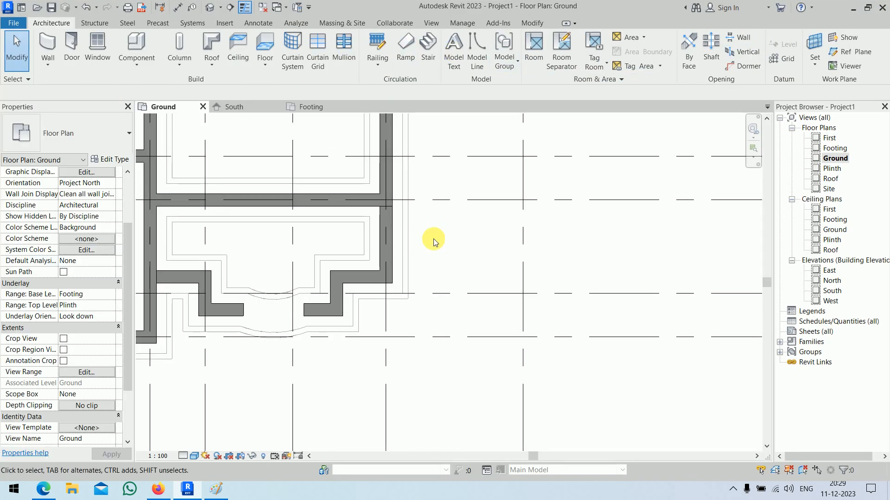
scroll(570, 270, down, 3)
scroll(466, 184, up, 3)
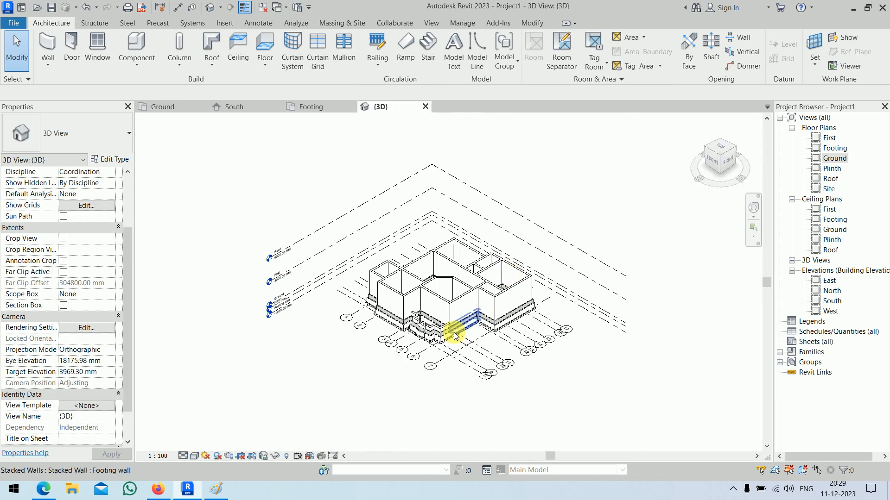
click(183, 456)
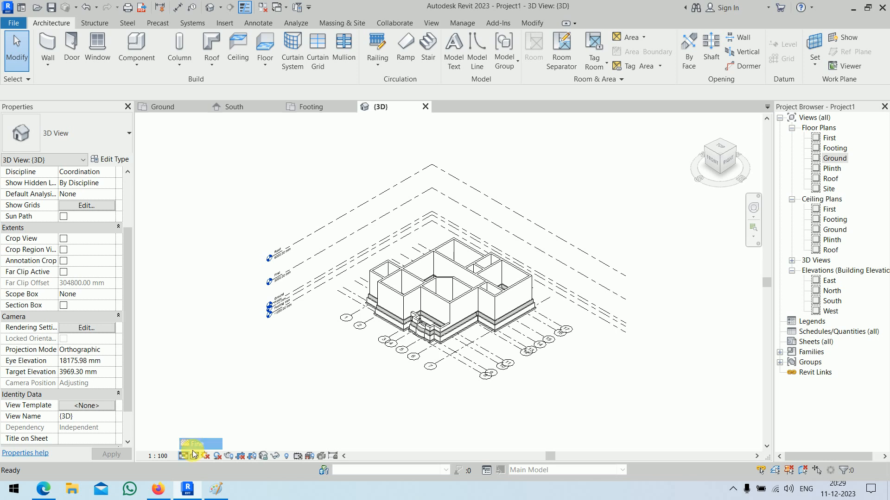
click(195, 456)
click(214, 420)
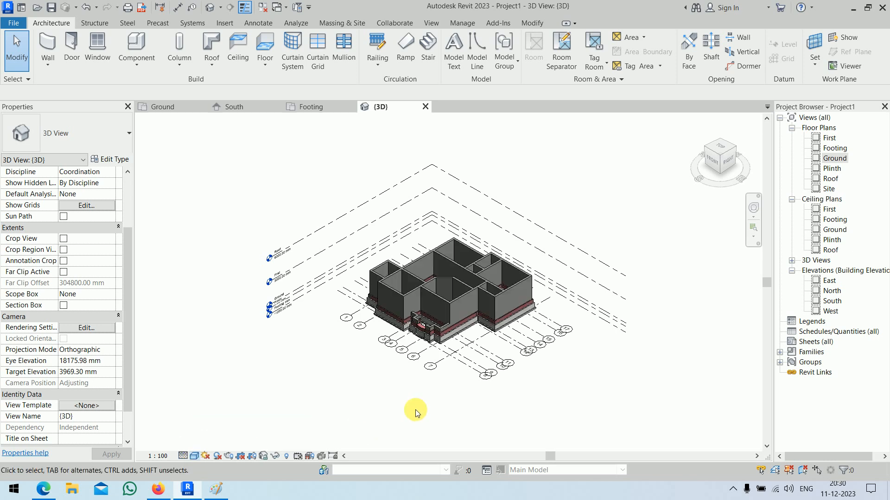
- Examine the building's walls, footing and new low sit-out walls from several angles in 3D
scroll(435, 318, up, 5)
scroll(510, 417, down, 4)
shift+middle_drag(532, 438, 589, 389)
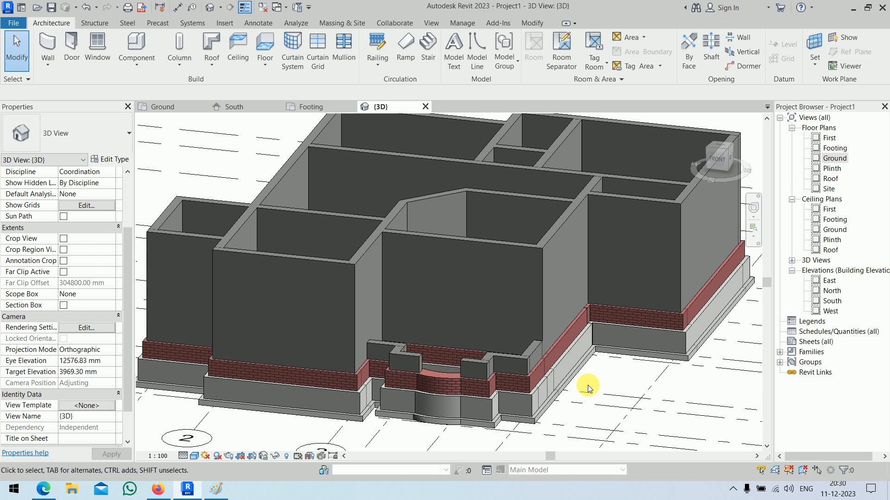
scroll(587, 389, down, 4)
scroll(587, 388, up, 3)
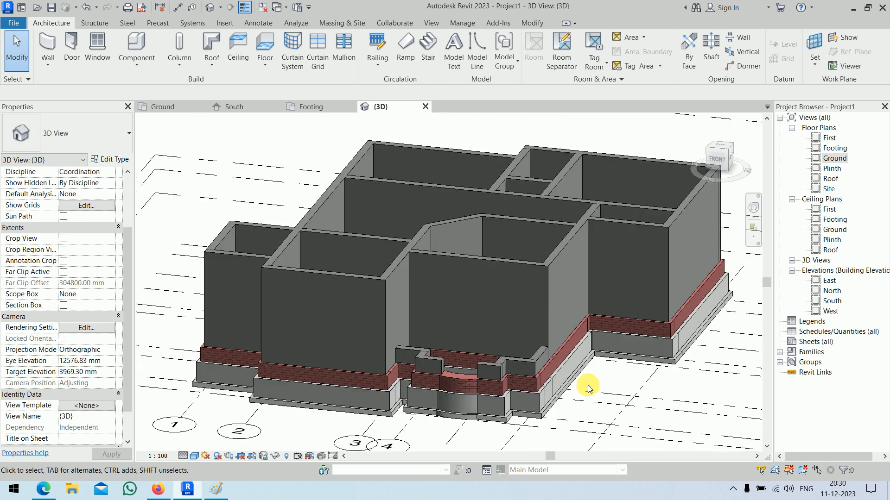
scroll(588, 388, down, 2)
shift+middle_drag(588, 388, 514, 420)
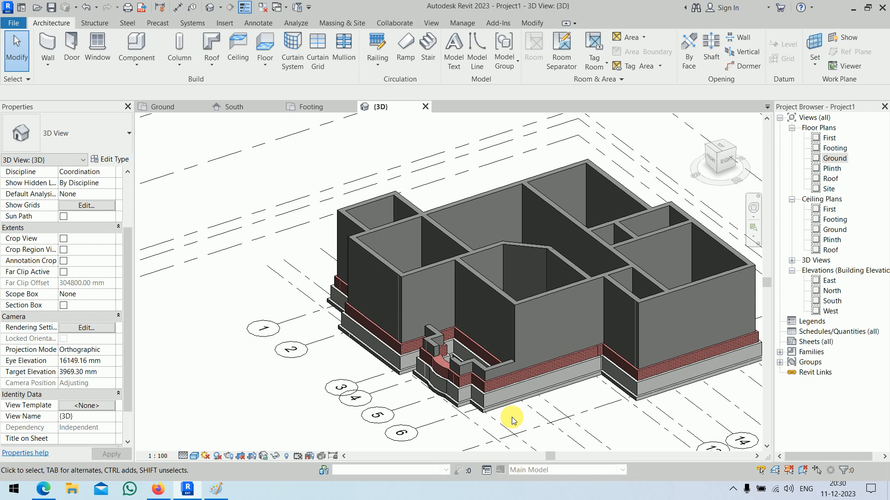
shift+middle_drag(533, 396, 544, 436)
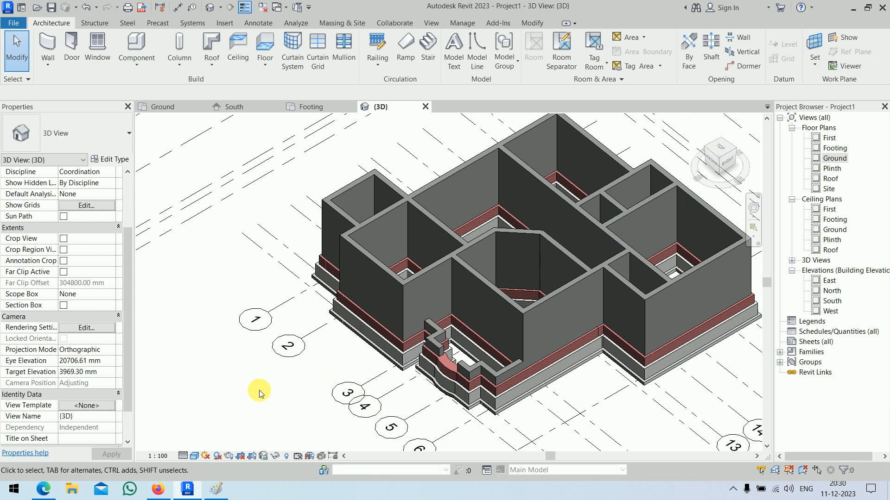
- Compare the modeled sit-out walls with the workbook's Fig 8 3D view, inspecting them close up and from a low angle
click(191, 492)
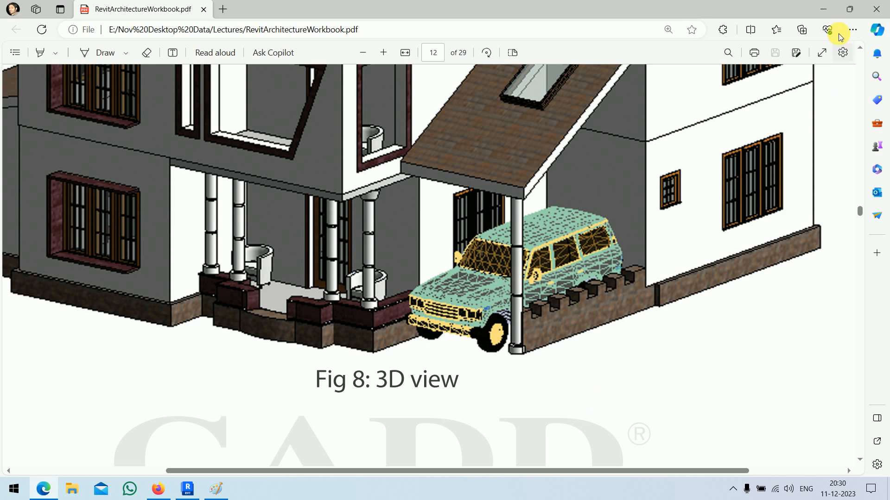
click(188, 489)
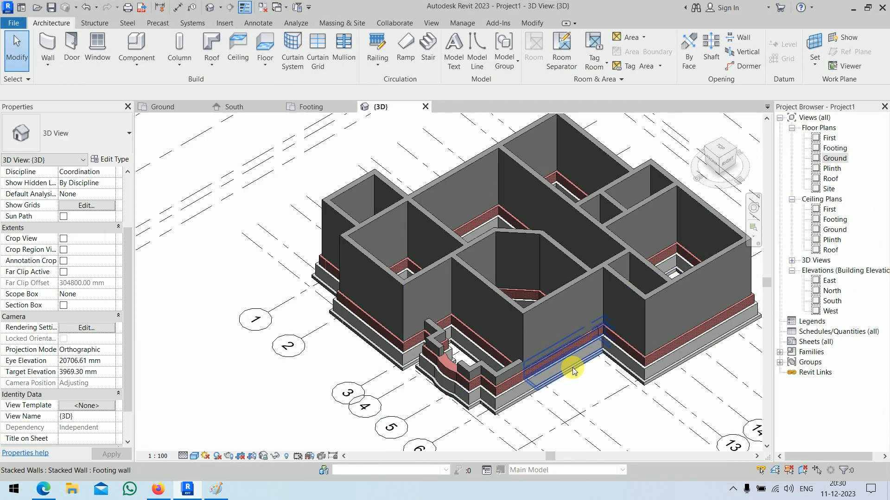
scroll(552, 319, down, 3)
middle_drag(551, 319, 499, 269)
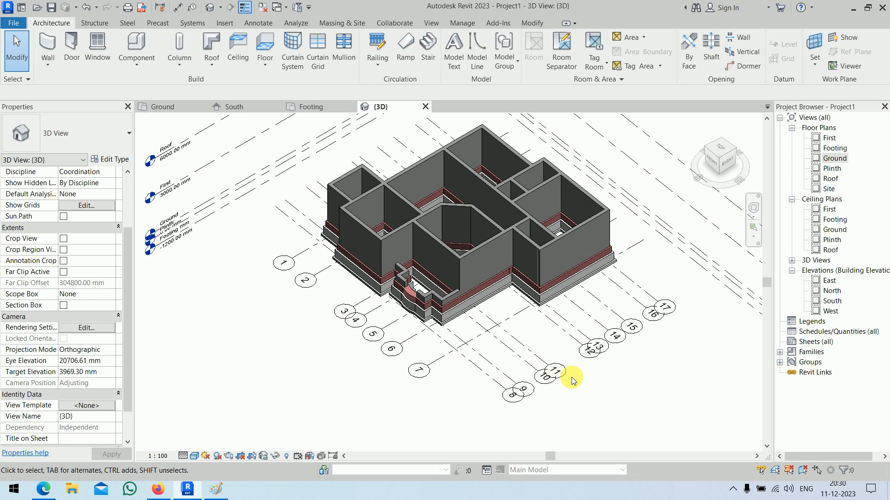
scroll(421, 296, up, 5)
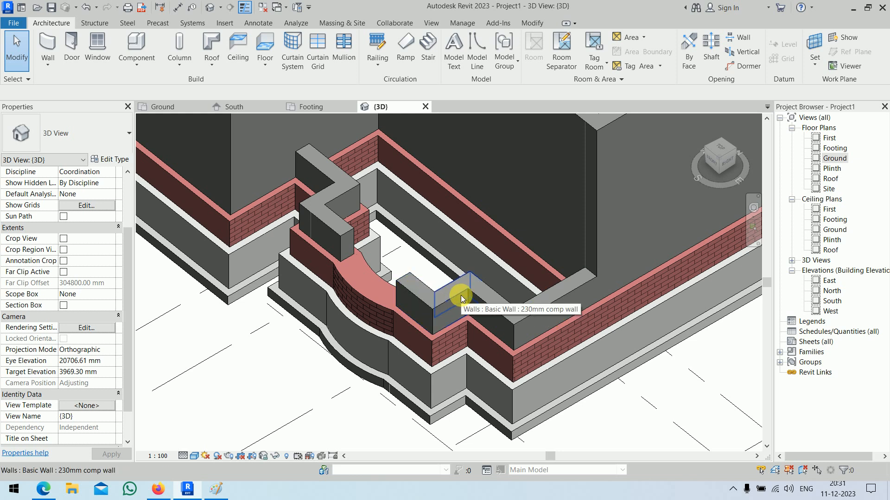
scroll(462, 298, down, 6)
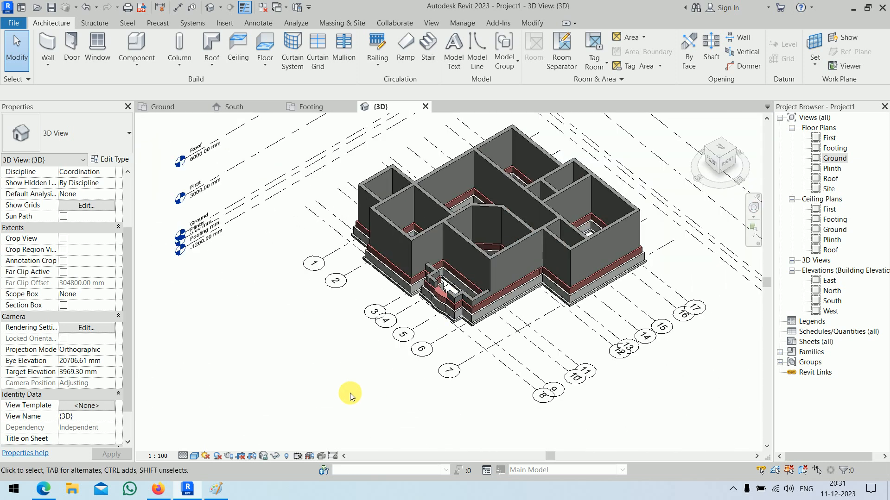
shift+middle_drag(349, 393, 380, 302)
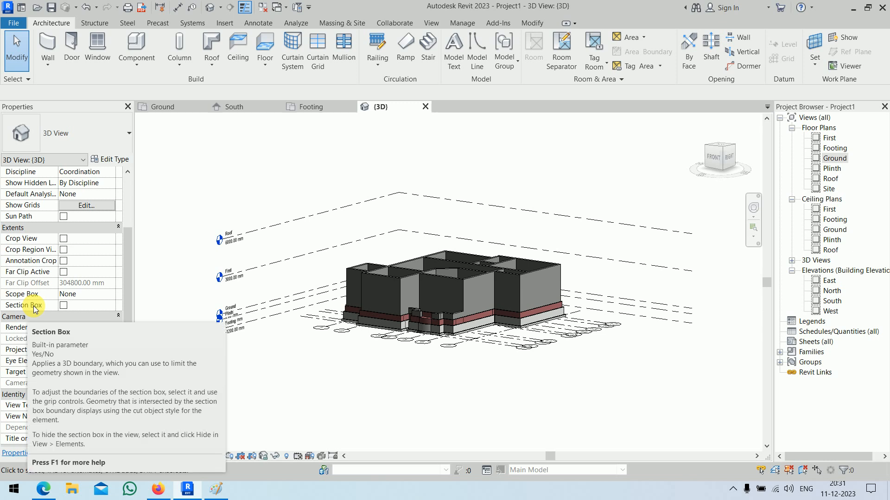
- Turn on the 3D view's section box and, from the front, raise its lower face to near the underside of the brick plinth
click(63, 305)
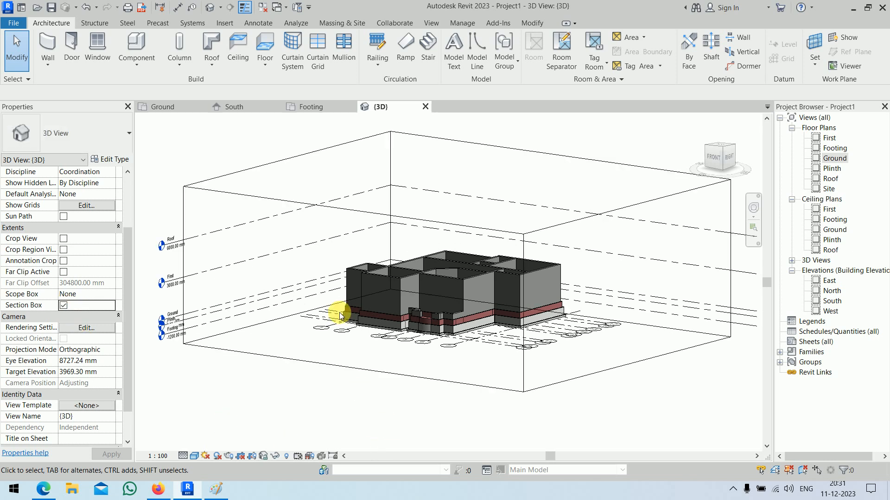
click(422, 136)
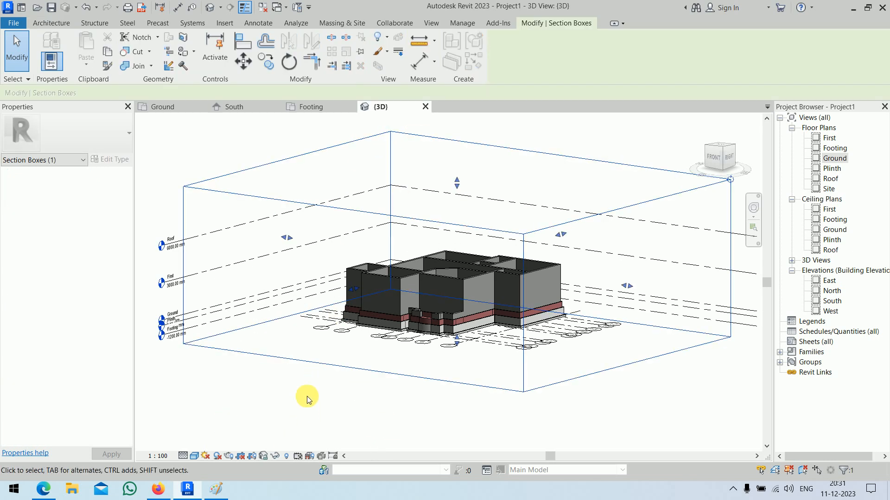
click(716, 160)
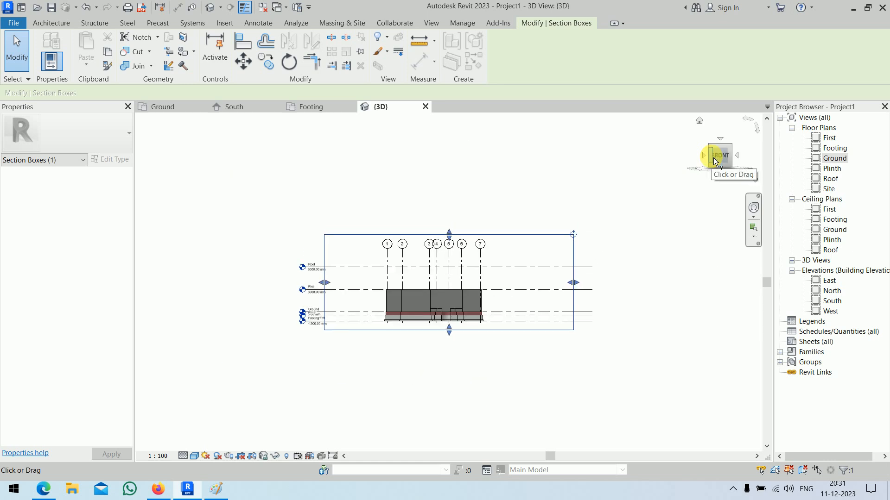
scroll(432, 309, up, 3)
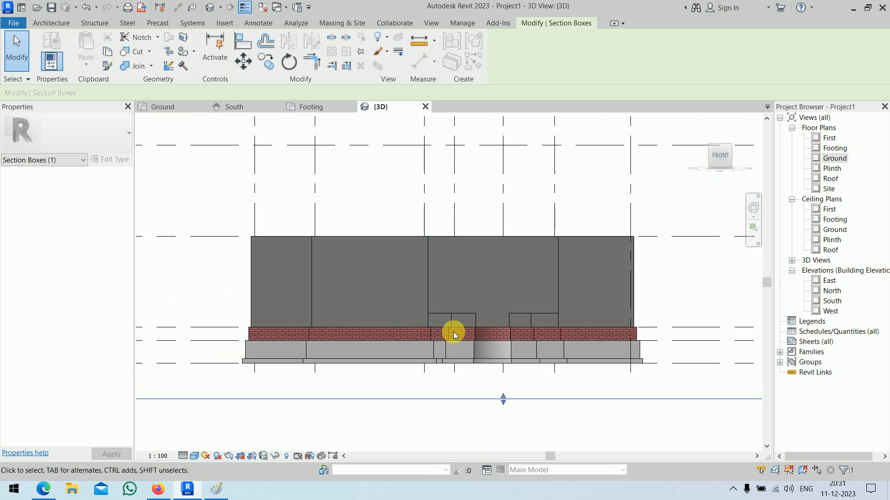
drag(505, 401, 506, 340)
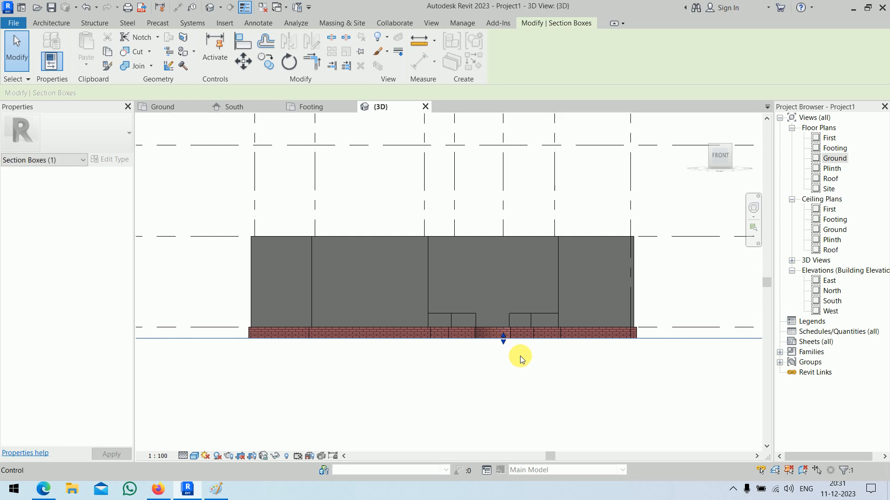
click(521, 383)
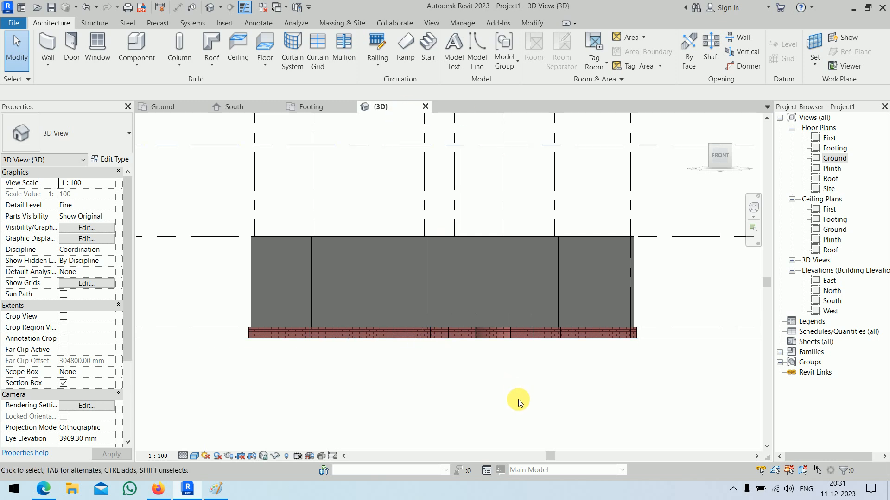
click(700, 123)
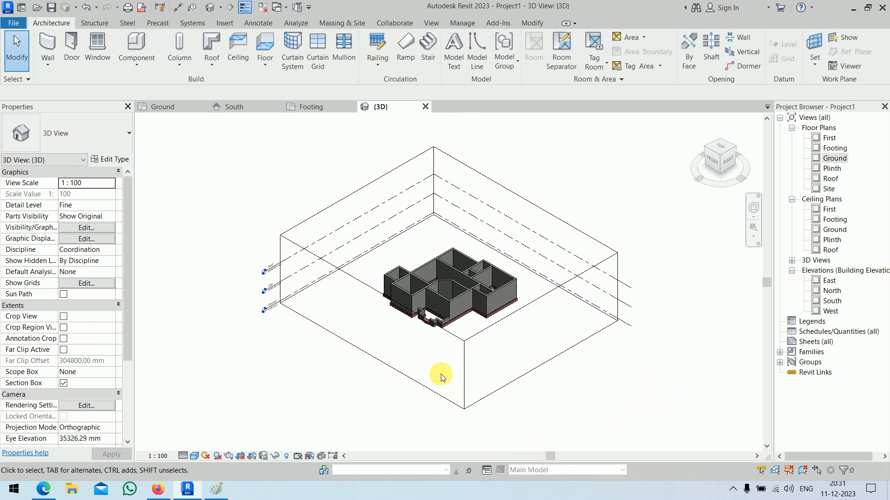
- Turn off the section box and show the complete building with its footing close up
click(65, 383)
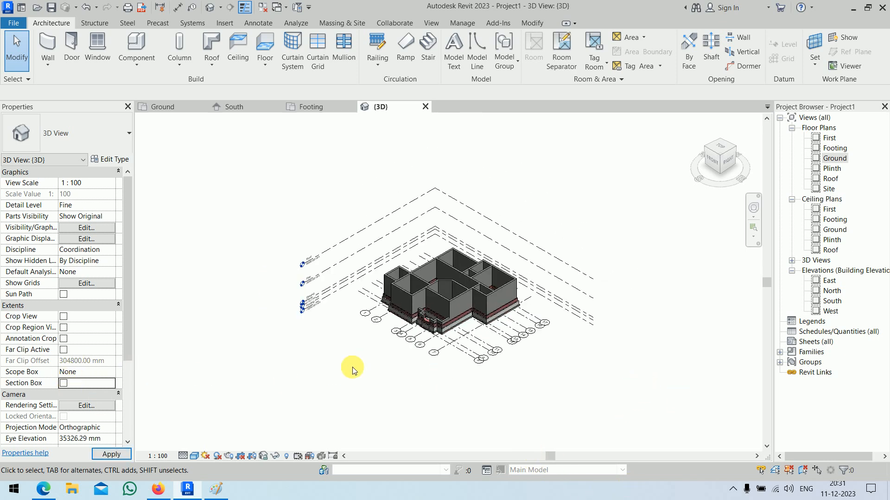
scroll(419, 307, up, 3)
scroll(420, 307, up, 4)
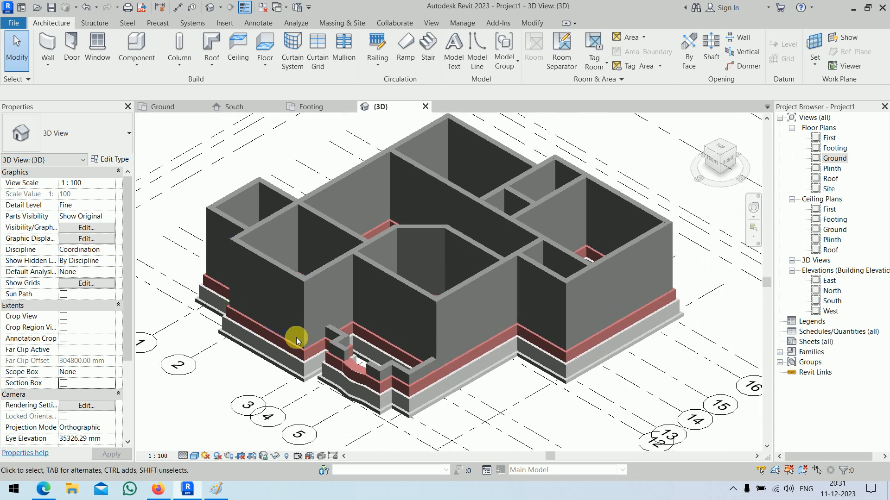
- Turn on the section box for the 3D view and pull its side faces in close around the building
click(63, 384)
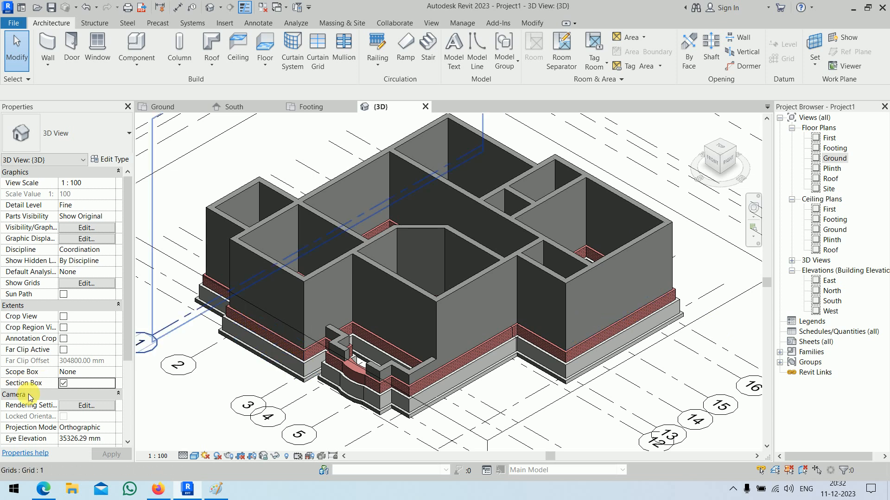
scroll(283, 350, down, 4)
click(608, 389)
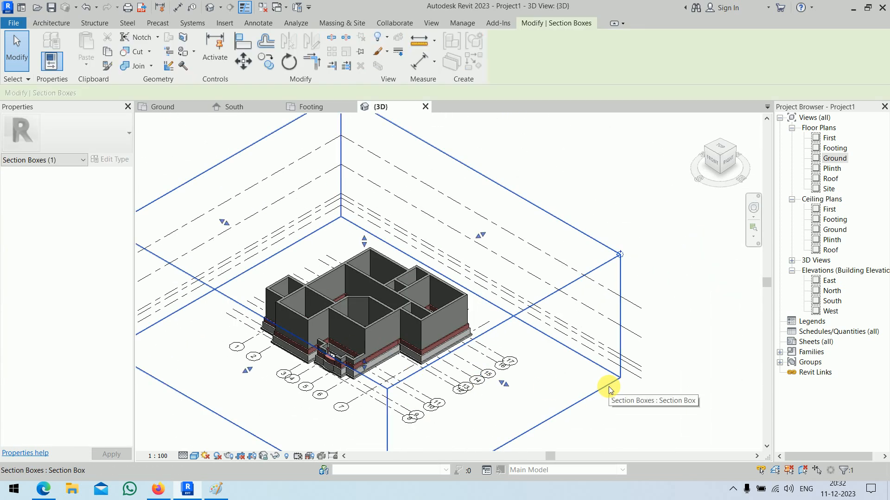
shift+middle_drag(480, 343, 558, 311)
drag(562, 301, 429, 306)
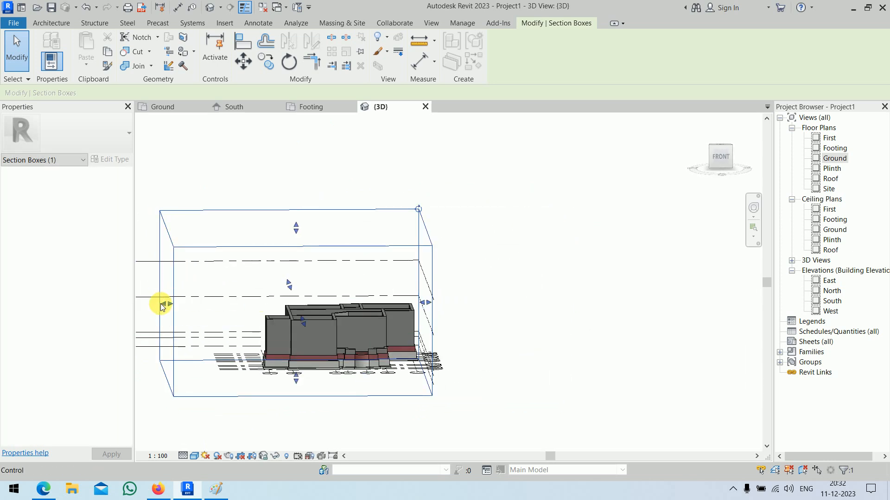
drag(166, 304, 259, 297)
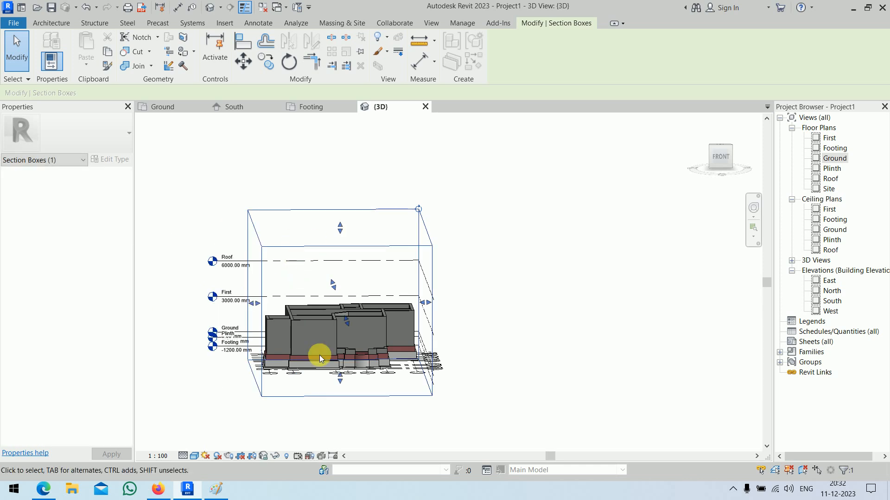
shift+middle_drag(533, 337, 358, 329)
drag(508, 304, 281, 277)
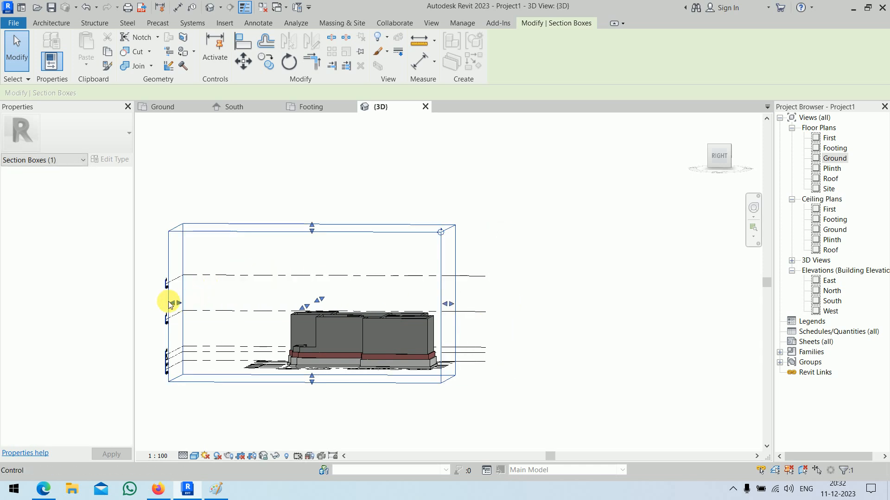
drag(177, 302, 280, 297)
- Raise the section box's lower face to the underside of the brick plinth to hide the footing, and inspect the cut model in 3D
shift+middle_drag(472, 377, 652, 252)
click(722, 156)
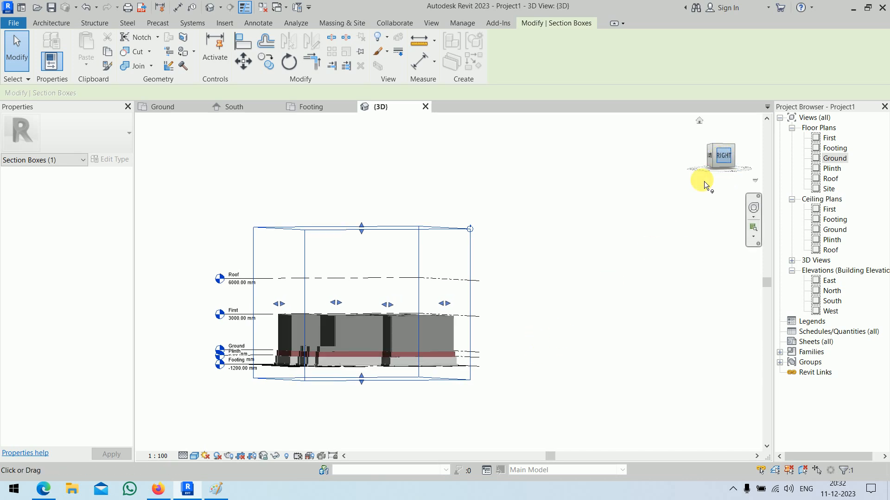
drag(452, 367, 461, 345)
click(587, 371)
shift+middle_drag(453, 369, 635, 353)
scroll(475, 319, up, 3)
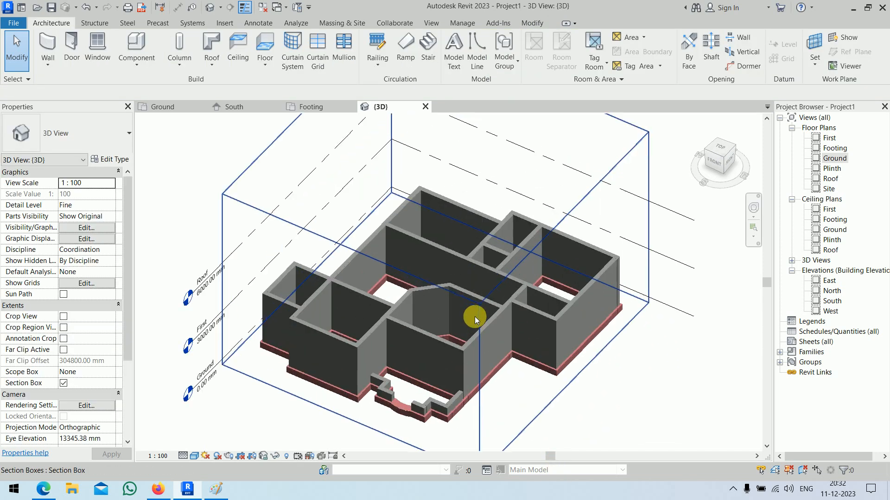
shift+middle_drag(475, 320, 533, 393)
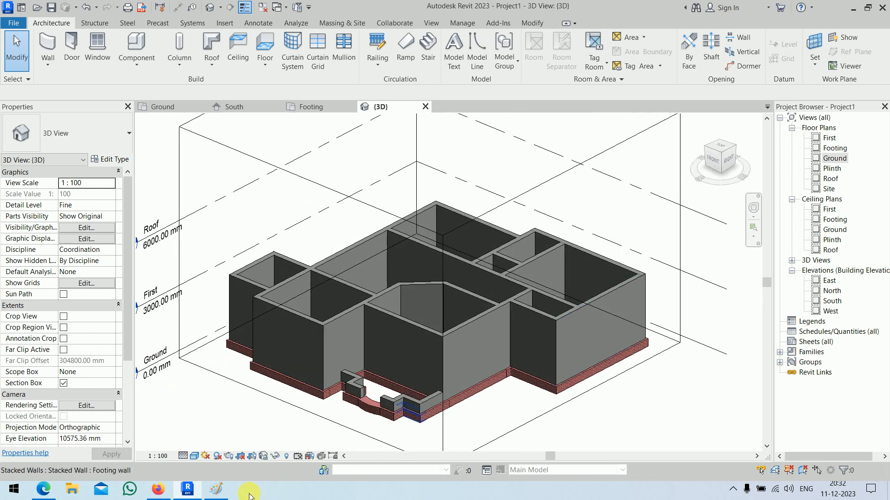
- Switch to the workbook PDF and look back from the Fig 8 3D view to the ground floor plan on page 5
click(198, 495)
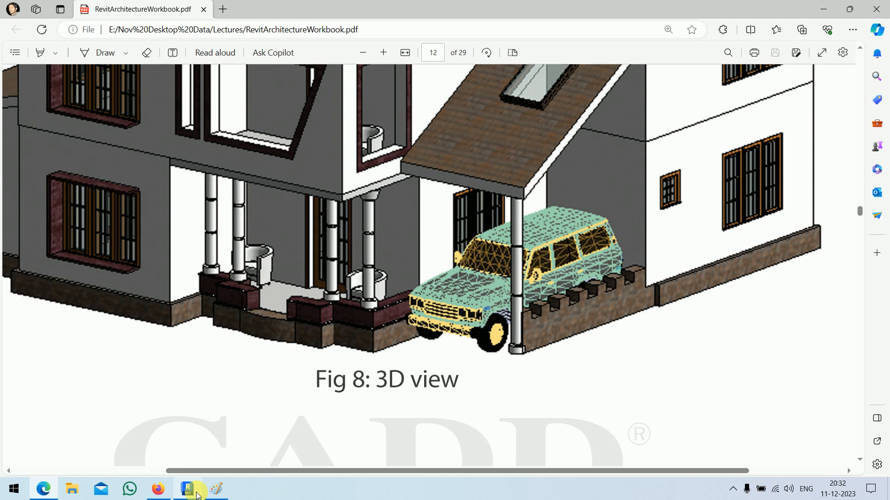
click(187, 489)
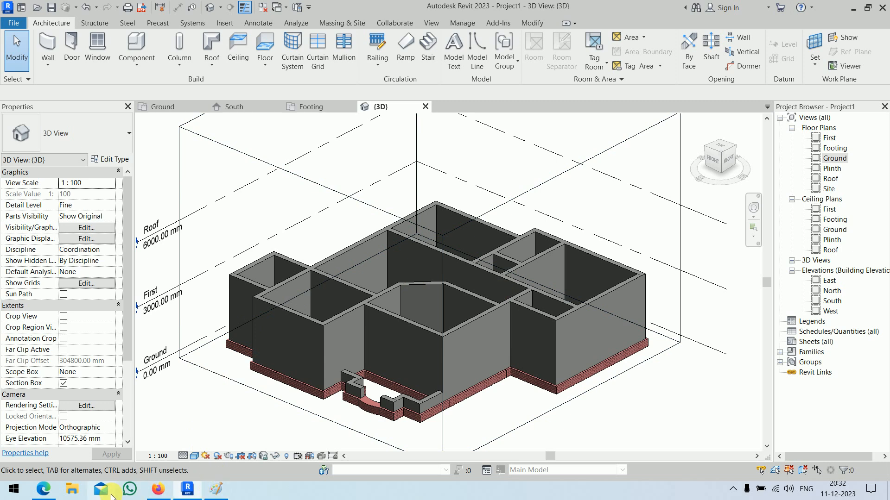
click(43, 491)
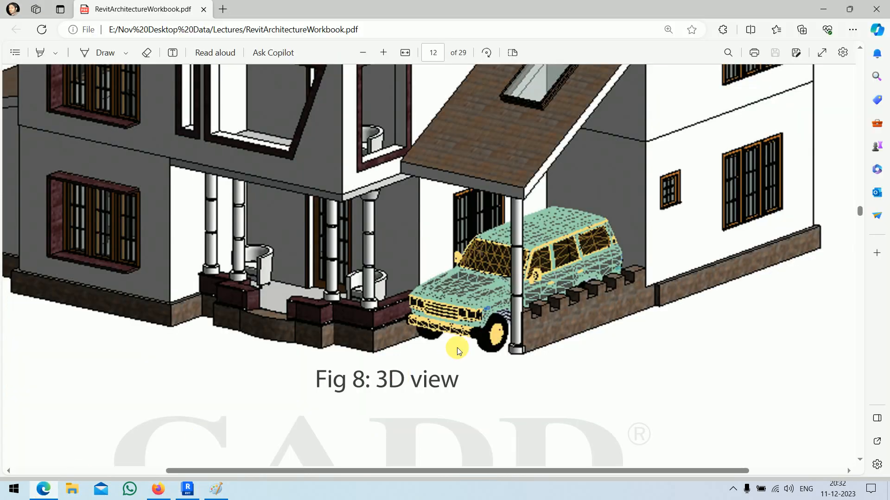
scroll(477, 335, up, 15)
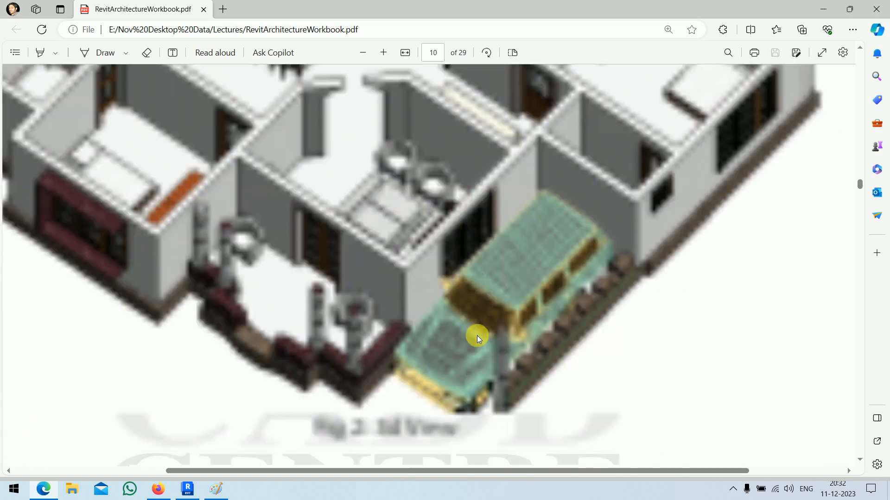
scroll(477, 335, up, 8)
ctrl+scroll(711, 206, down, 4)
ctrl+scroll(710, 207, up, 2)
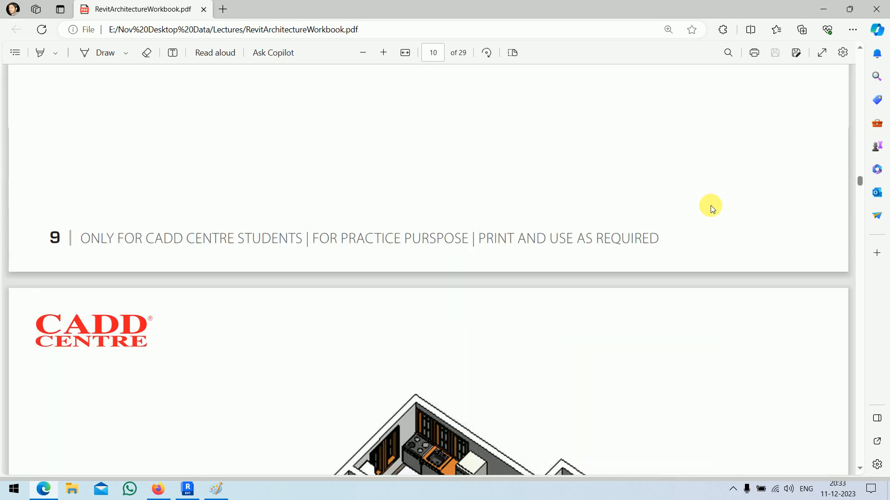
scroll(712, 208, up, 20)
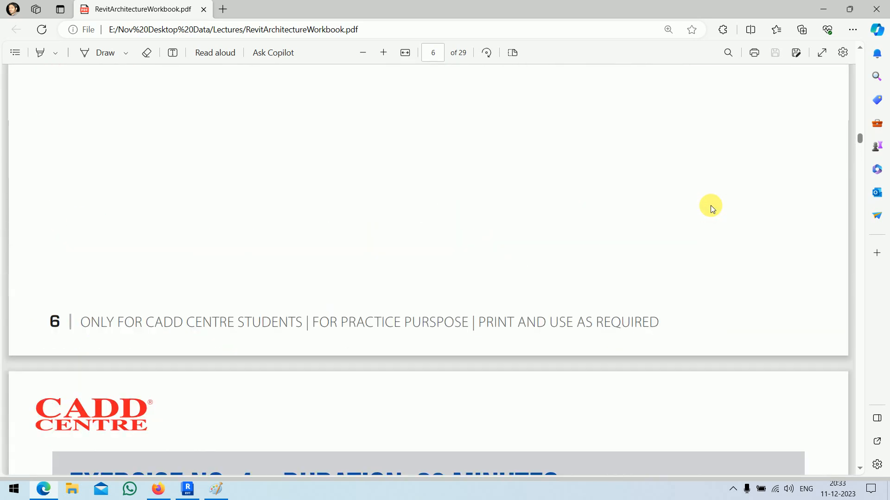
scroll(712, 208, up, 10)
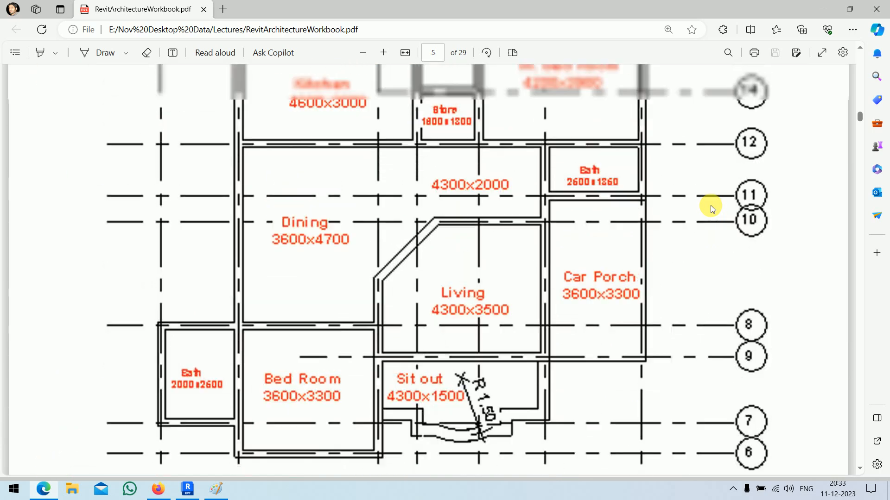
scroll(710, 205, up, 4)
- Examine the footing detail and the Exercise 3 first floor plan, Fig 1, on page 6 of the workbook
scroll(716, 206, down, 13)
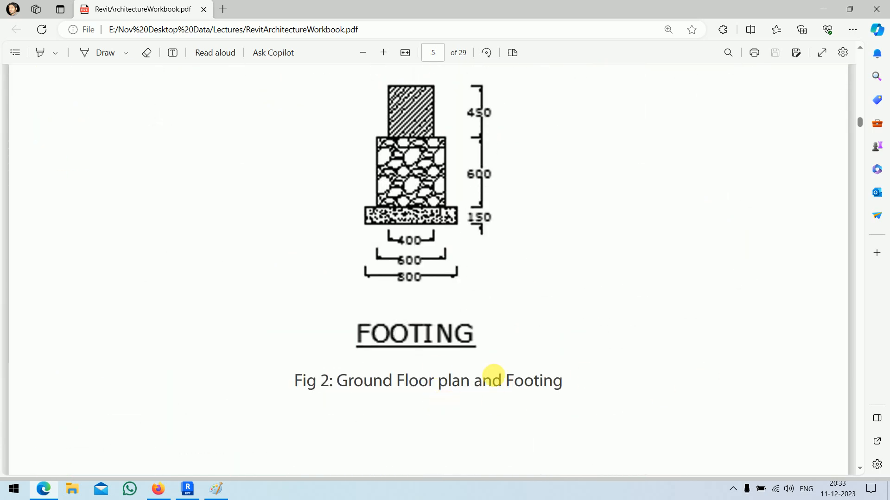
scroll(590, 199, down, 12)
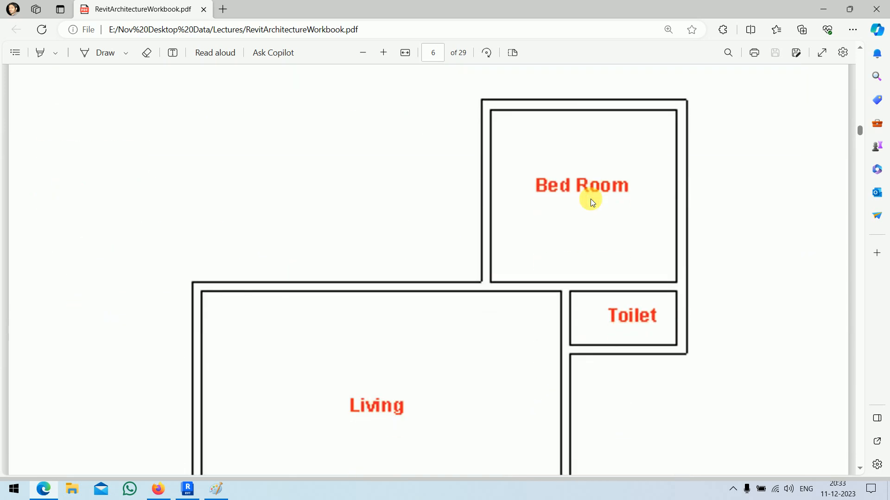
scroll(590, 198, up, 3)
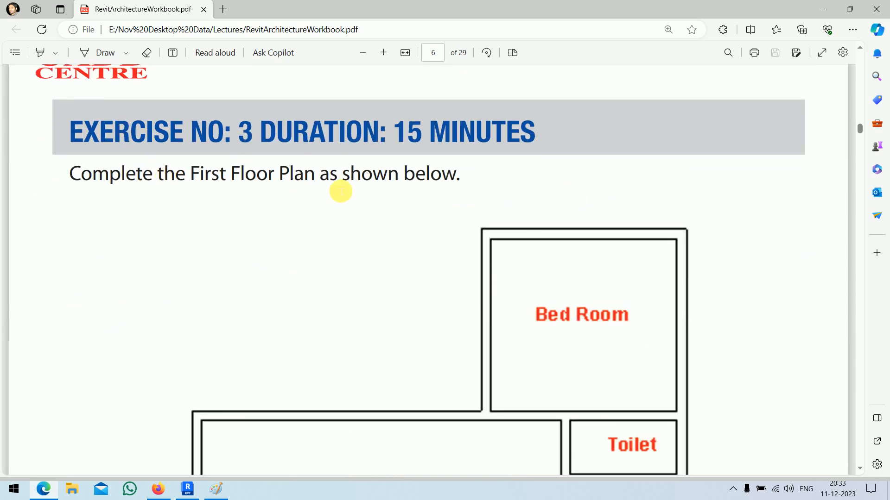
scroll(399, 196, down, 8)
ctrl+scroll(583, 226, down, 1)
ctrl+scroll(583, 227, down, 1)
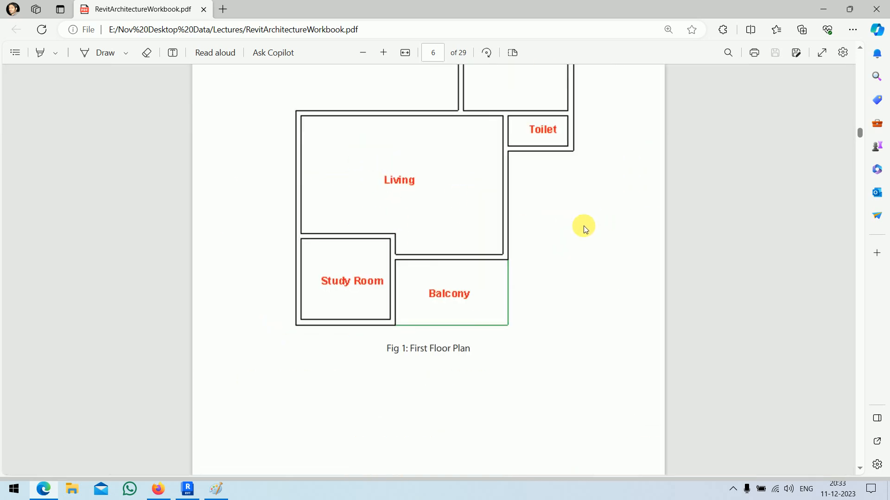
scroll(583, 226, up, 3)
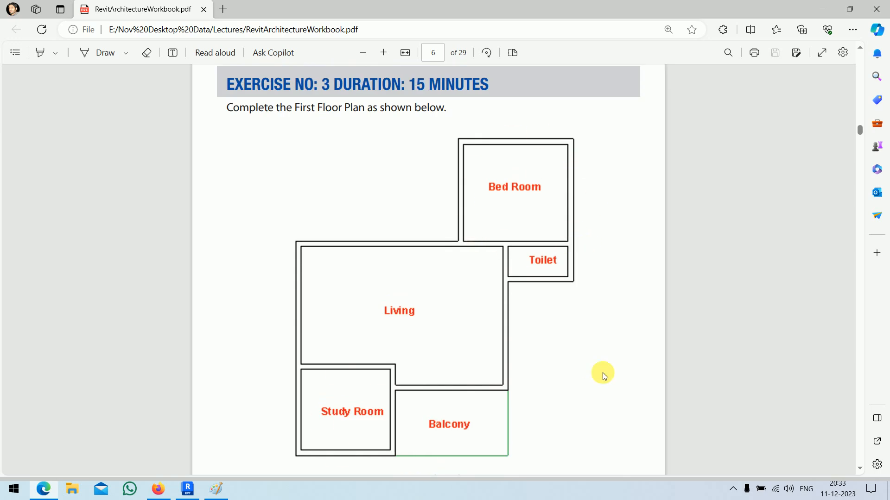
scroll(585, 366, down, 1)
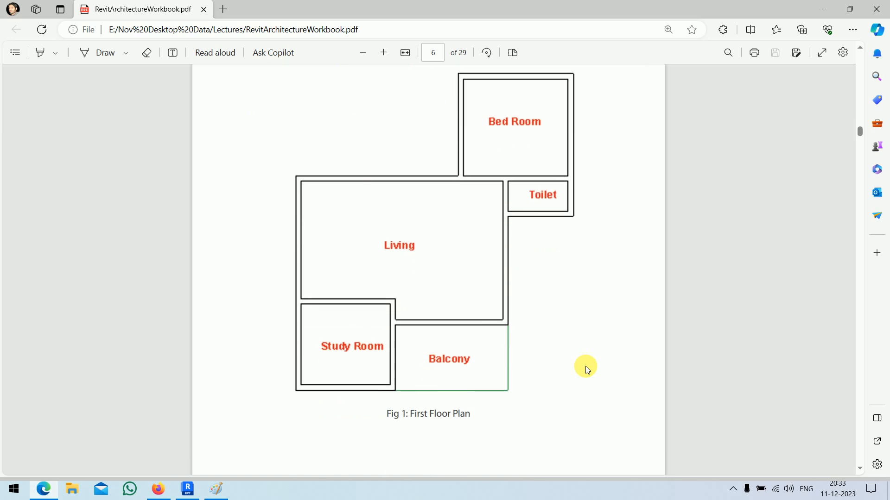
- Mark the balcony's outer edges on the first floor plan with the Draw pen, and go to the Fig 8 3D view
click(94, 53)
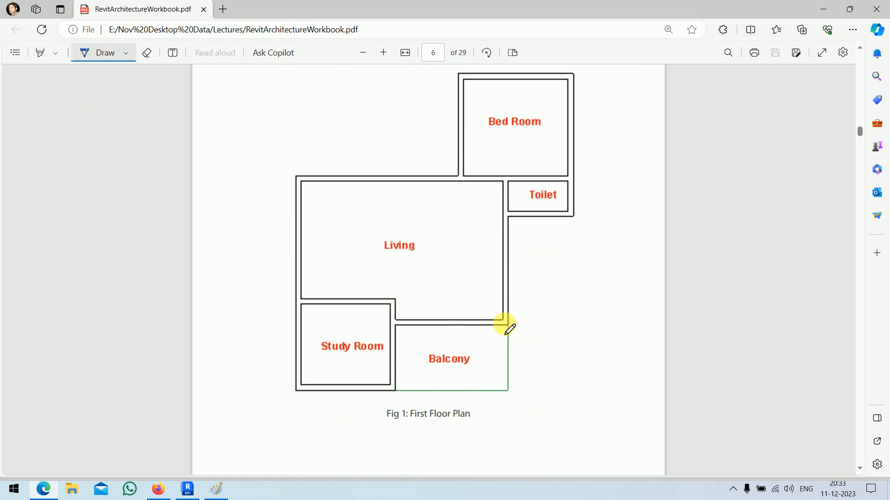
mouse_move(509, 330)
mouse_down()
mouse_move(508, 387)
mouse_move(408, 386)
mouse_up()
scroll(630, 262, down, 10)
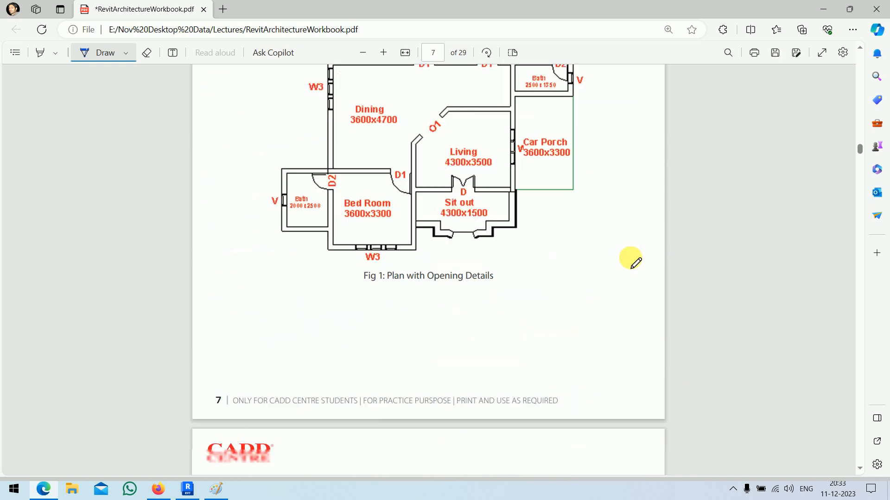
scroll(630, 263, down, 20)
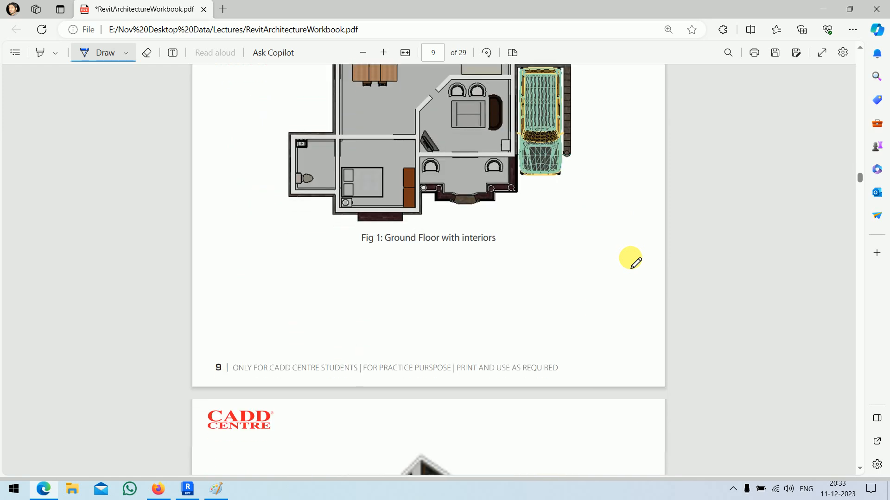
scroll(630, 262, down, 15)
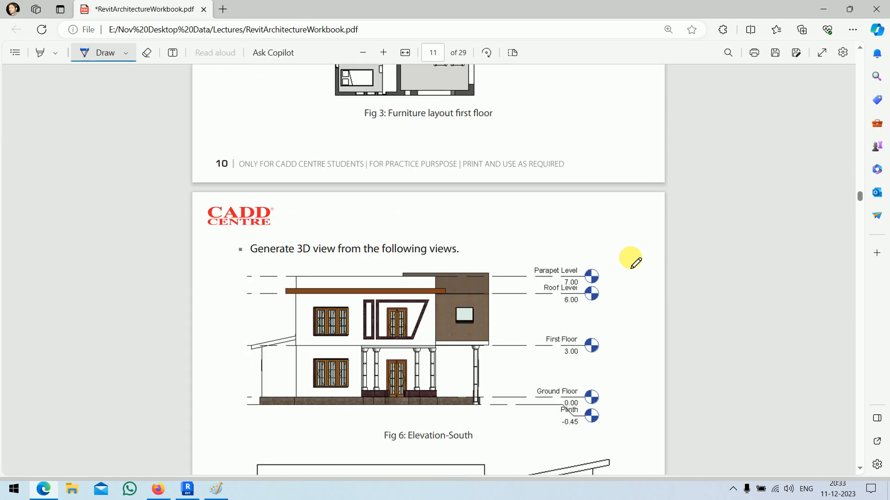
scroll(630, 262, down, 12)
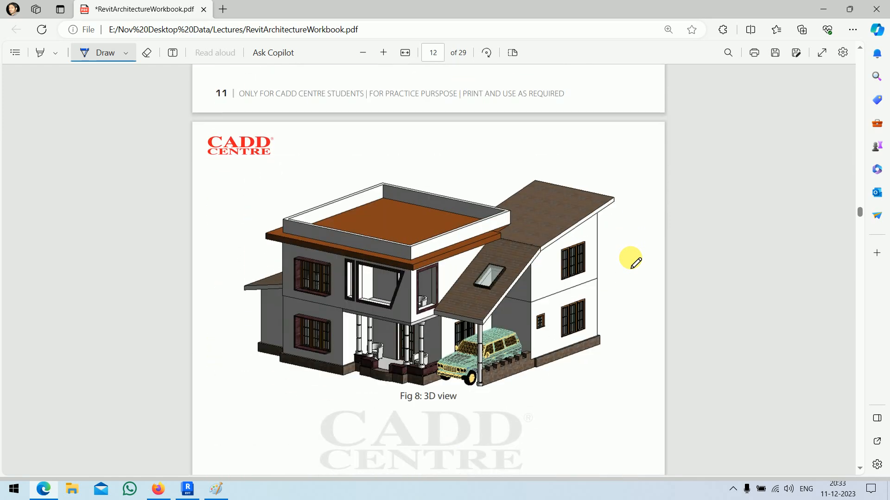
- Mark the balcony's lower edge on the Fig 8 3D view with the Draw pen, and return to the Exercise 3 first floor plan on page 6
mouse_move(342, 306)
mouse_down()
mouse_move(400, 320)
mouse_move(434, 306)
mouse_up()
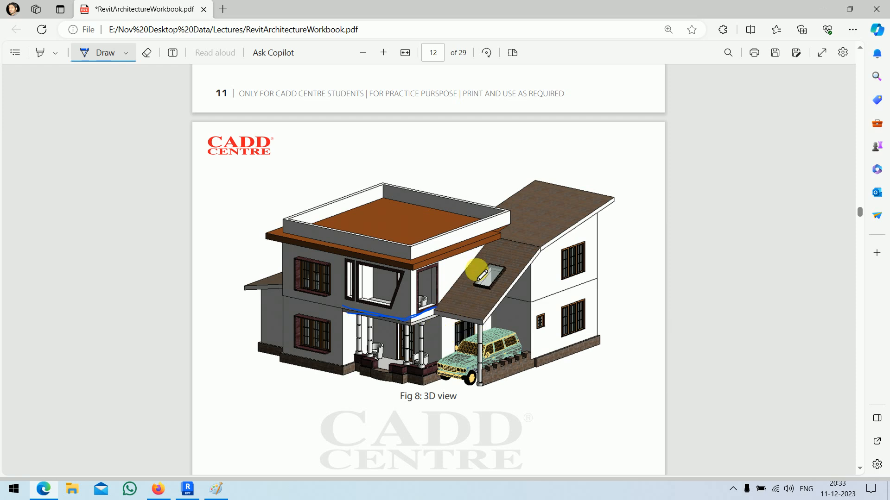
scroll(482, 275, up, 20)
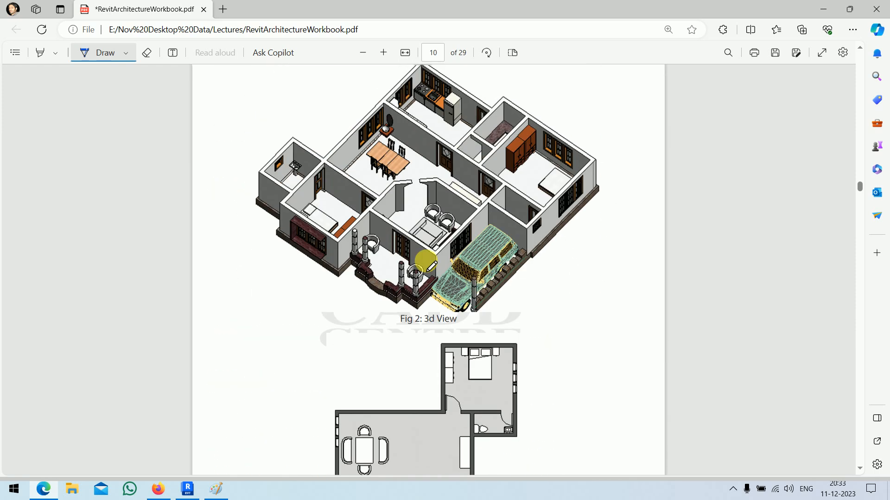
scroll(431, 266, up, 15)
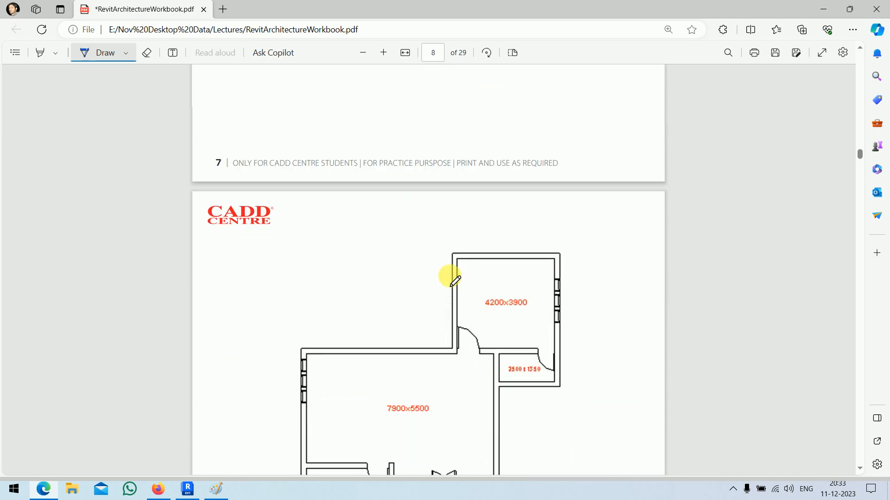
scroll(452, 281, up, 15)
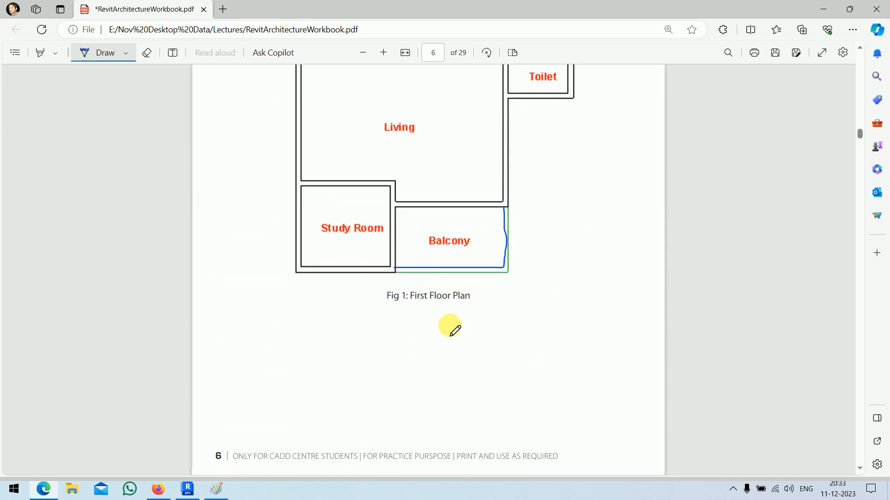
scroll(445, 320, down, 1)
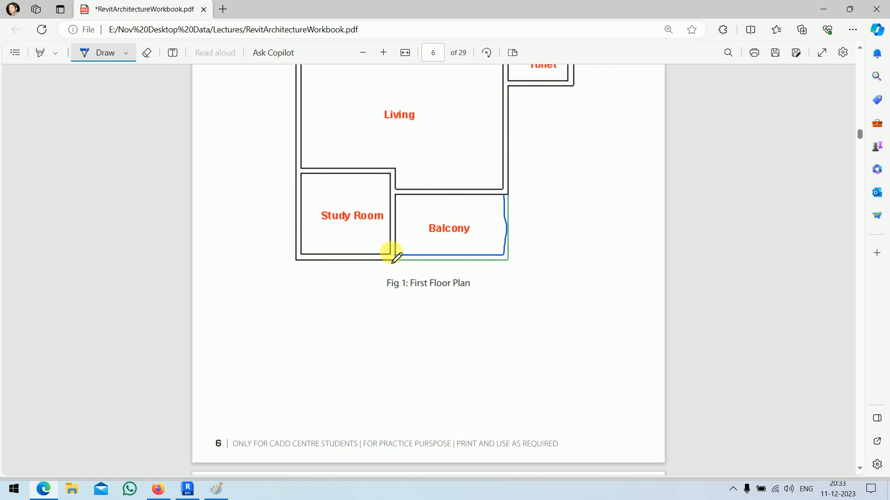
scroll(607, 248, up, 4)
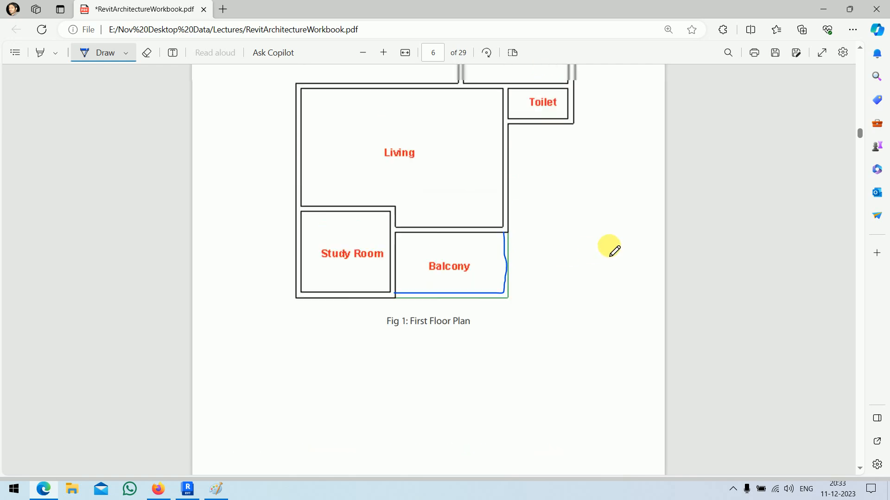
- Reduce the workbook window to a narrow side view and fit the whole Exercise 3 first floor plan in it
click(857, 7)
scroll(199, 247, down, 6)
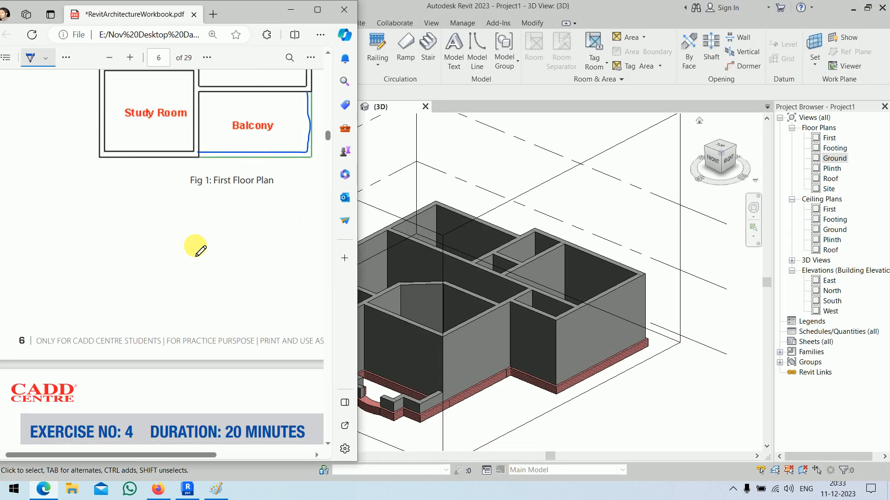
scroll(195, 256, up, 2)
ctrl+scroll(196, 256, down, 3)
ctrl+scroll(196, 256, up, 1)
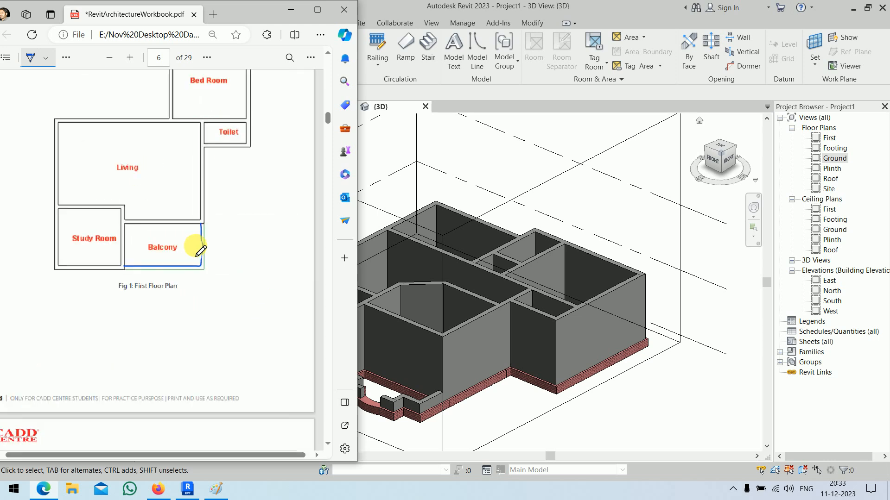
scroll(204, 232, up, 2)
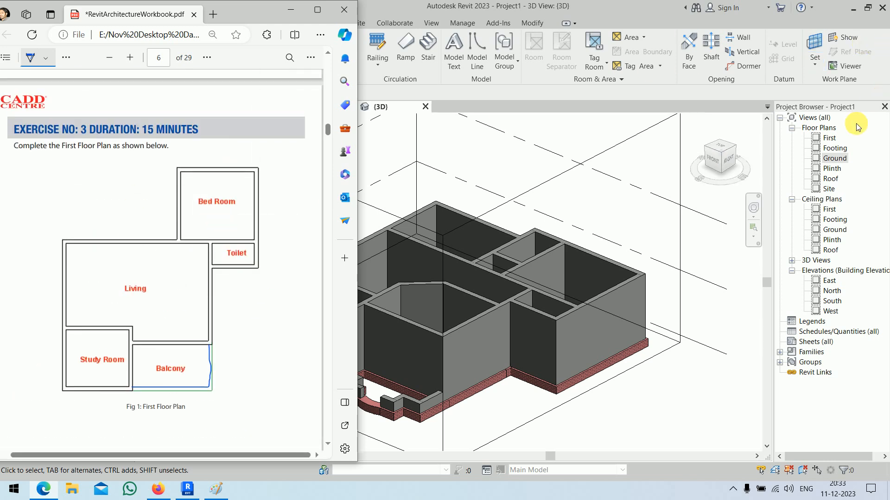
- Switch to Revit, open the First floor plan view, and shrink the Revit window so it sits beside the workbook
double_click(837, 142)
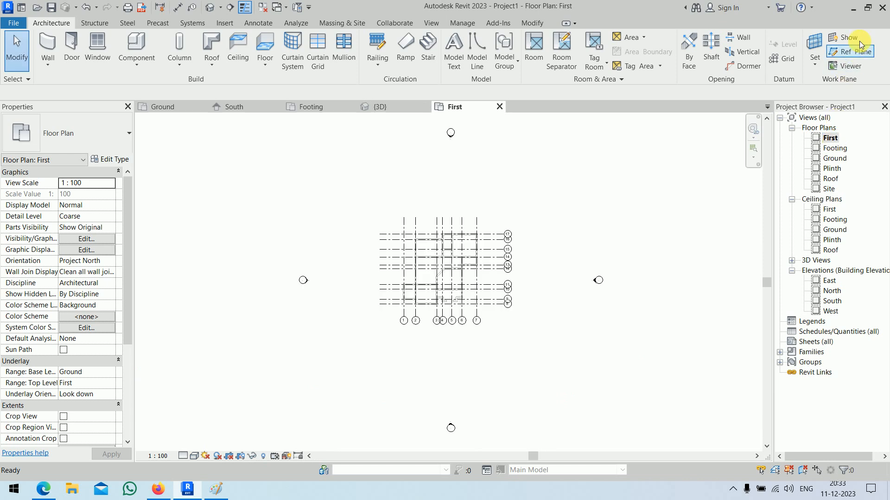
click(857, 10)
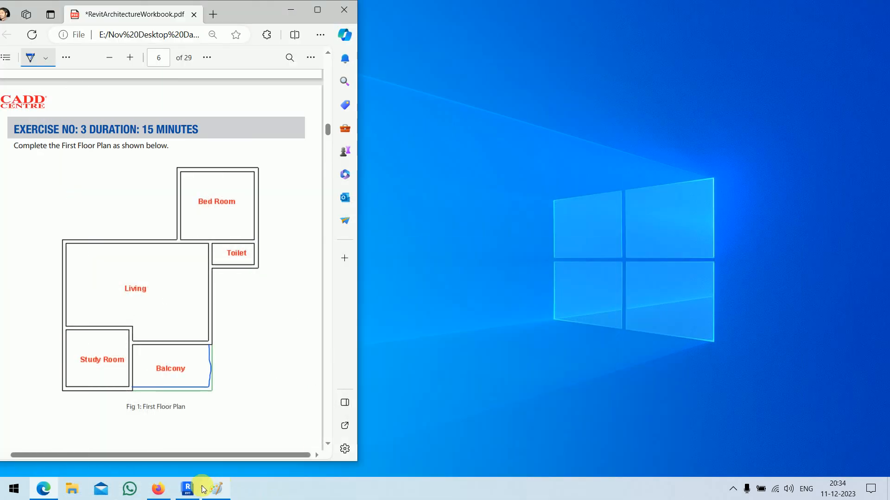
click(197, 489)
click(863, 11)
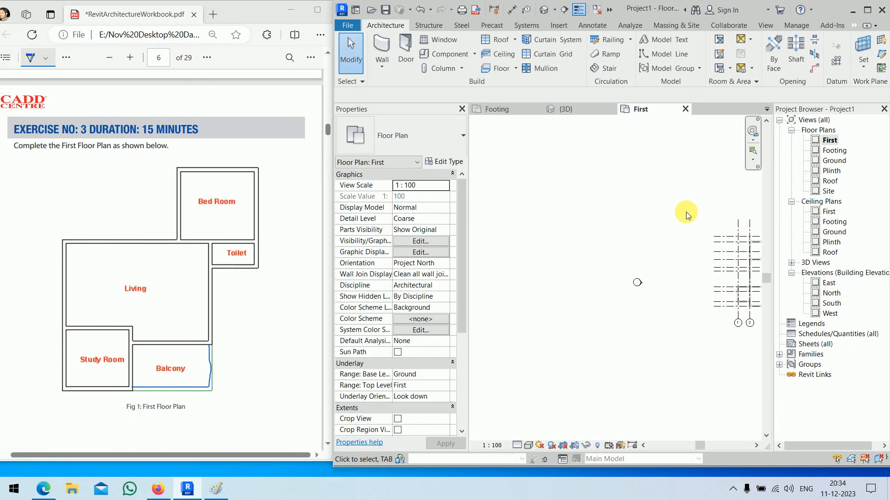
scroll(562, 247, up, 3)
scroll(566, 250, up, 2)
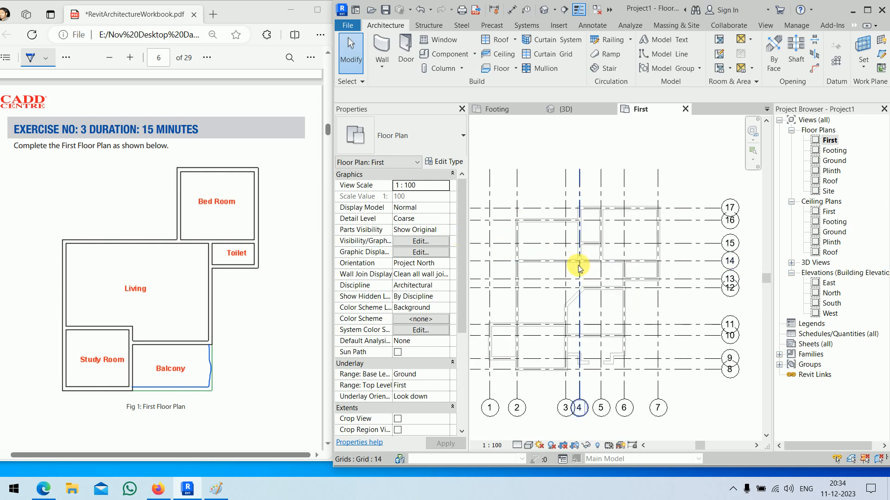
scroll(600, 258, up, 3)
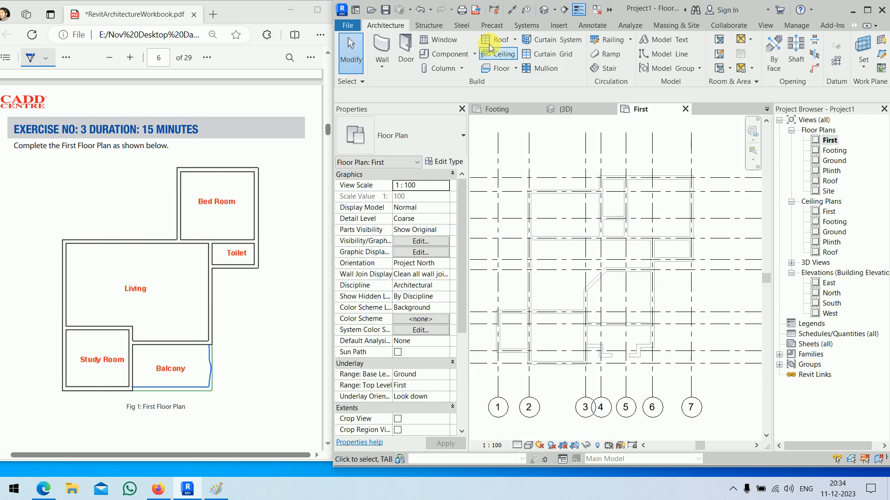
- Draw the Bed Room as a rectangle of 230mm comp walls up to level Roof, between grids 5 and 7 and grids 14 and 17
click(386, 51)
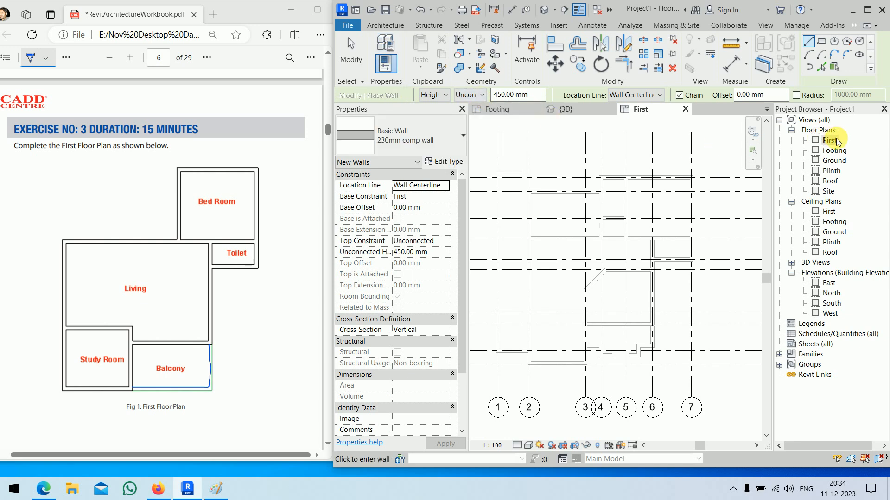
click(480, 95)
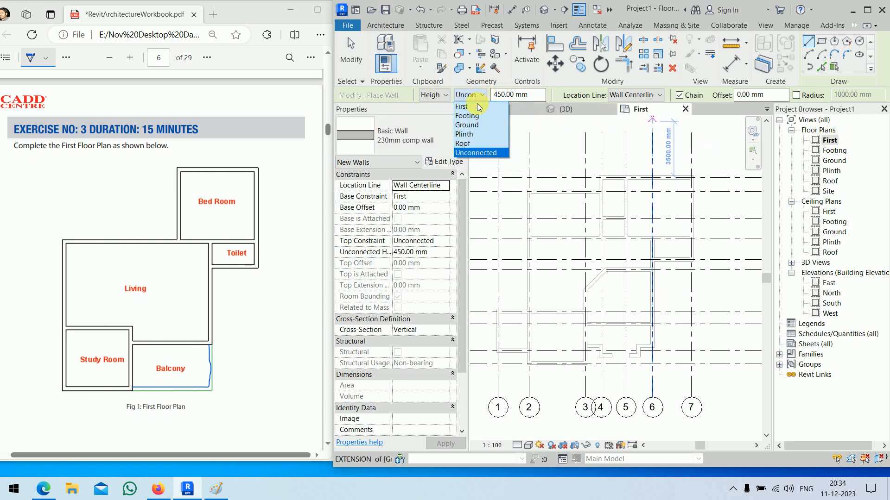
click(476, 144)
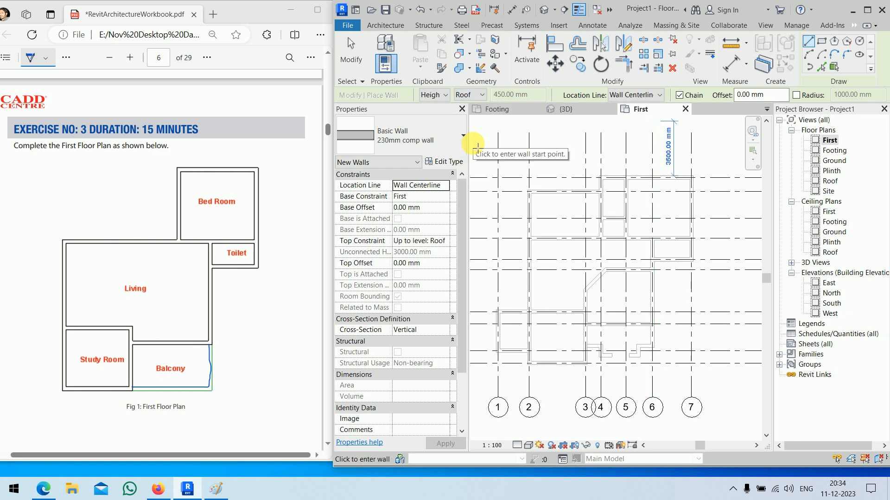
click(821, 42)
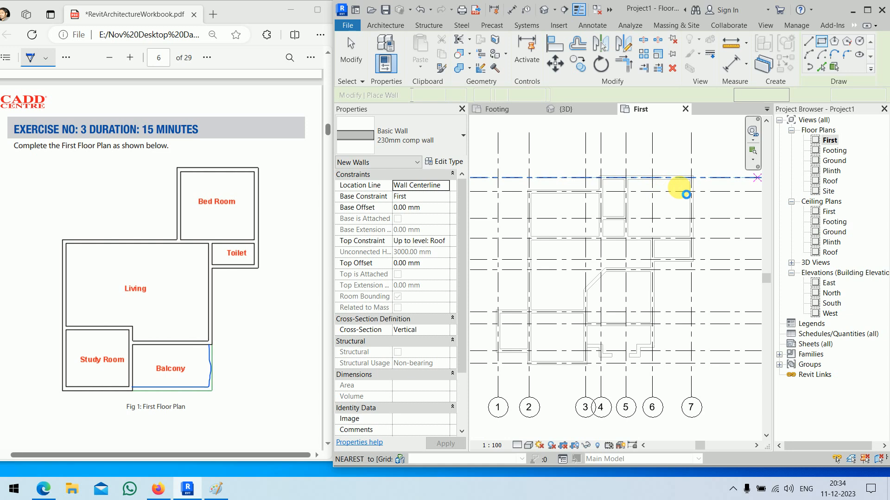
scroll(684, 193, up, 2)
click(708, 172)
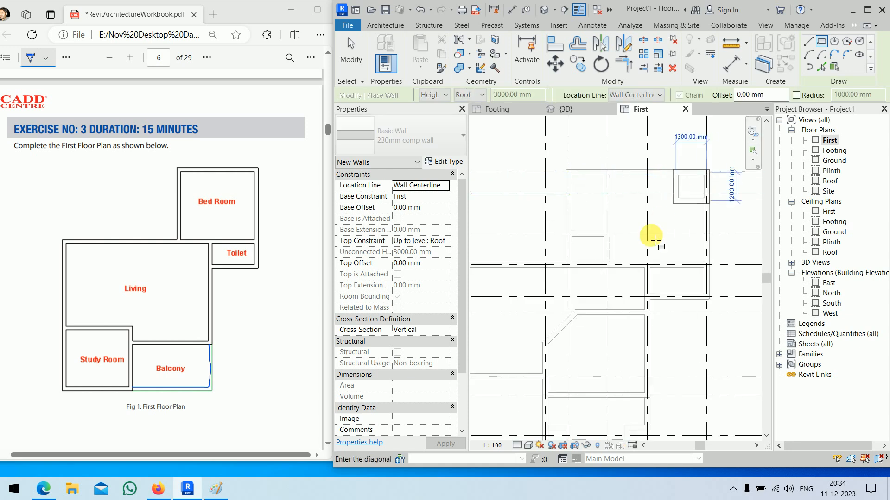
click(609, 264)
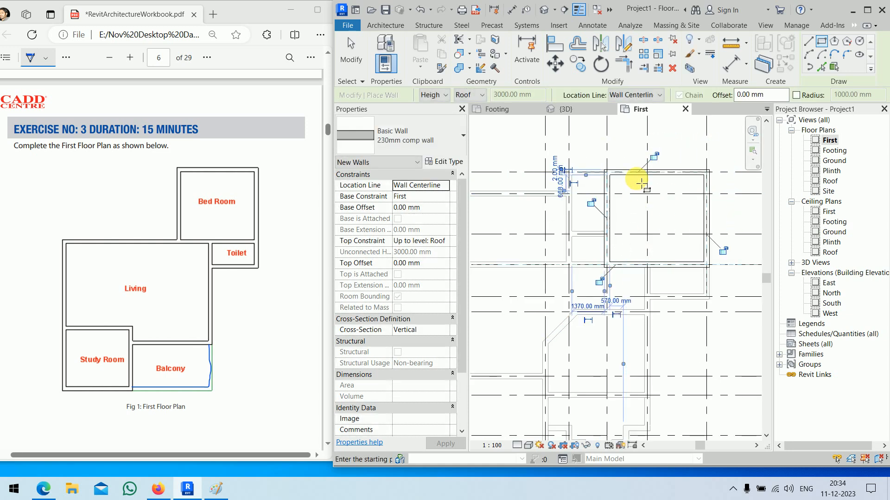
- Set the First floor plan's visual style to Shaded
click(517, 447)
click(528, 447)
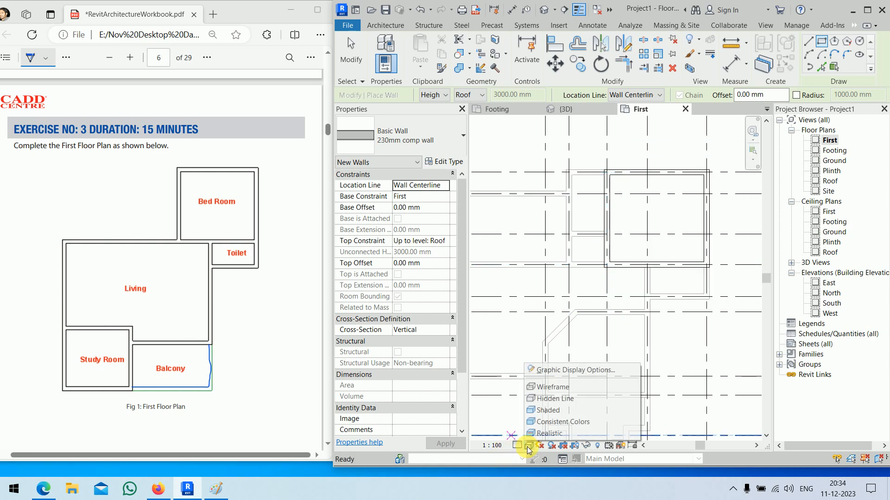
click(563, 404)
scroll(685, 256, down, 2)
middle_drag(646, 238, 650, 204)
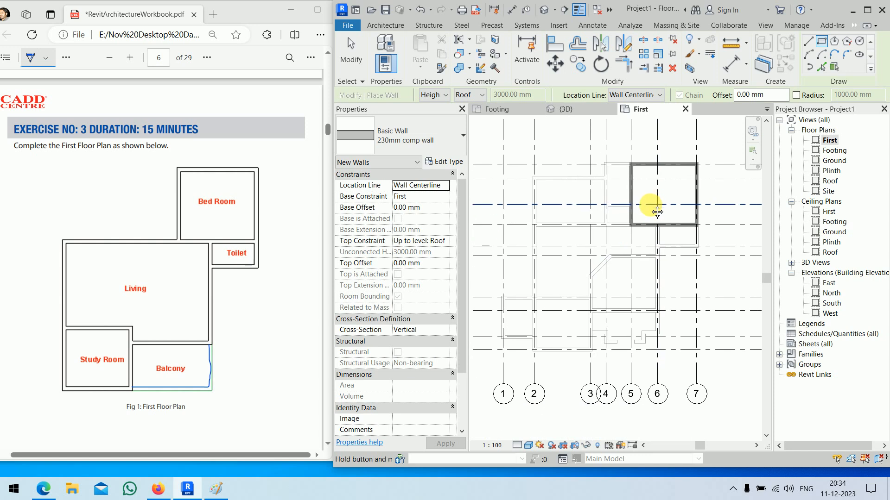
- Draw the Study Room as a rectangle of walls between grids 2 and 3 and grids 8 and 11
scroll(577, 313, up, 4)
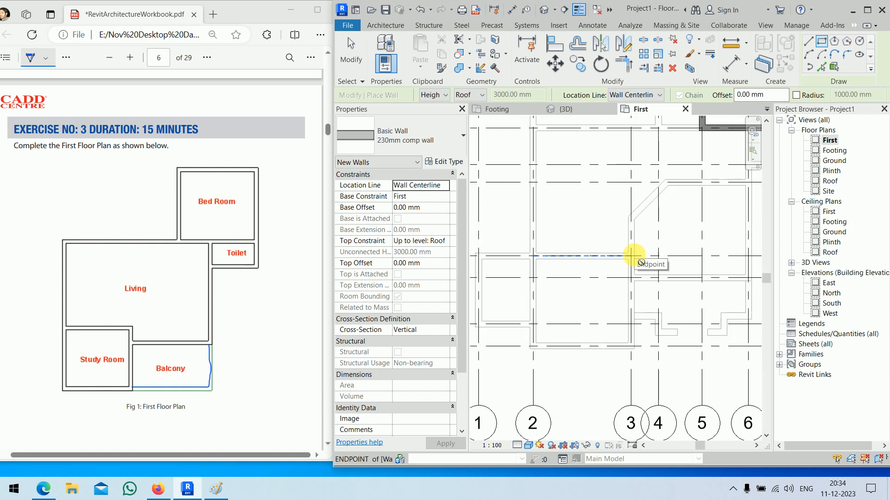
click(631, 254)
click(534, 347)
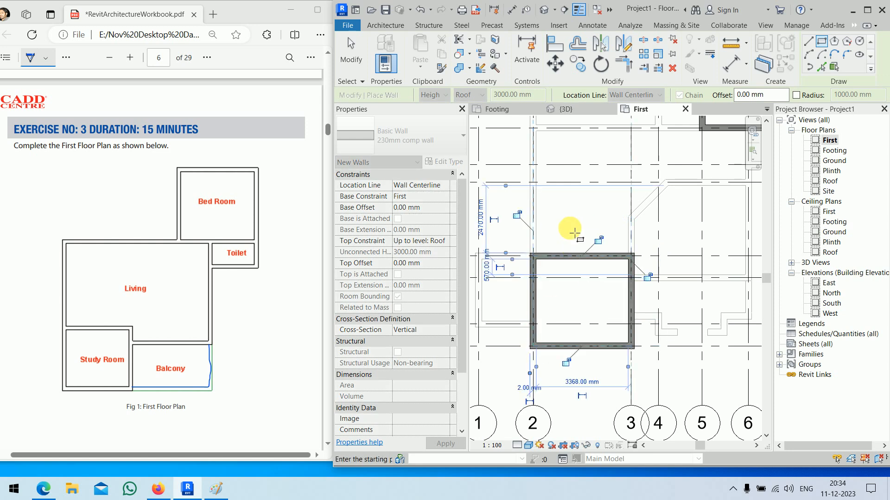
- Draw straight walls from the Study Room's outer corner 4300 mm along grid 8 to grid 6, and 8000 mm along grid 6 to the Bed Room
scroll(571, 230, down, 1)
scroll(575, 233, down, 1)
middle_drag(577, 233, 507, 239)
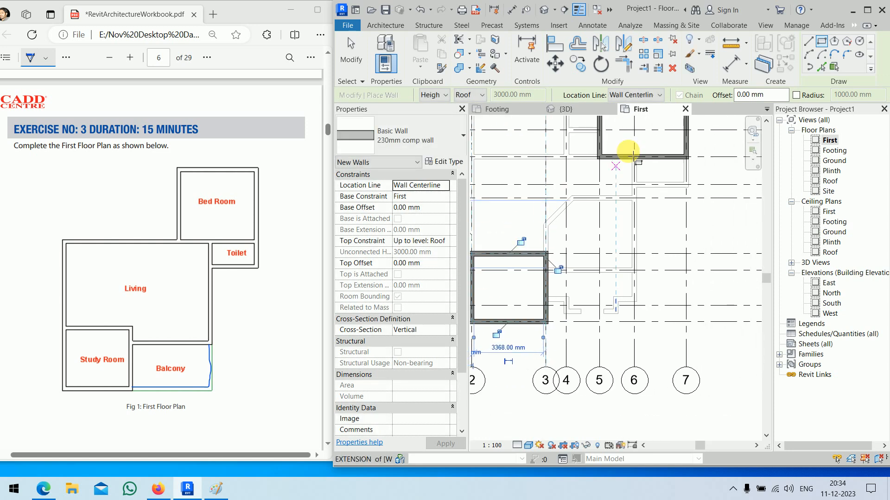
click(809, 41)
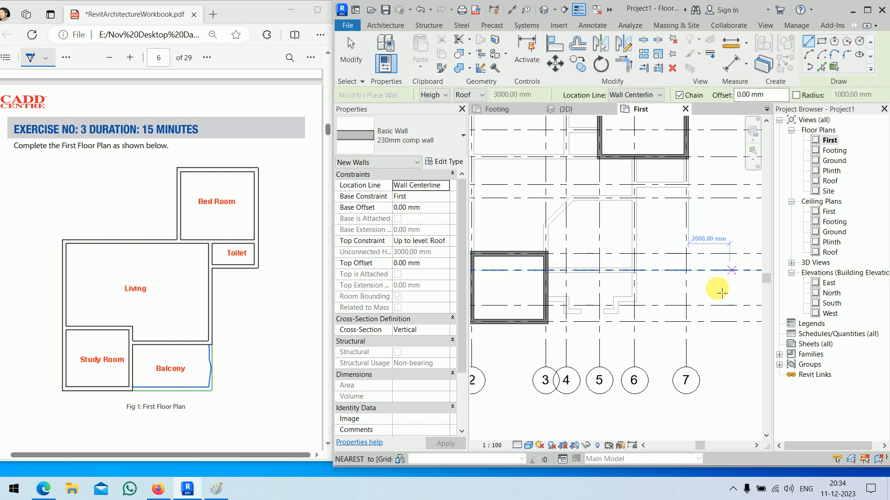
scroll(606, 320, up, 3)
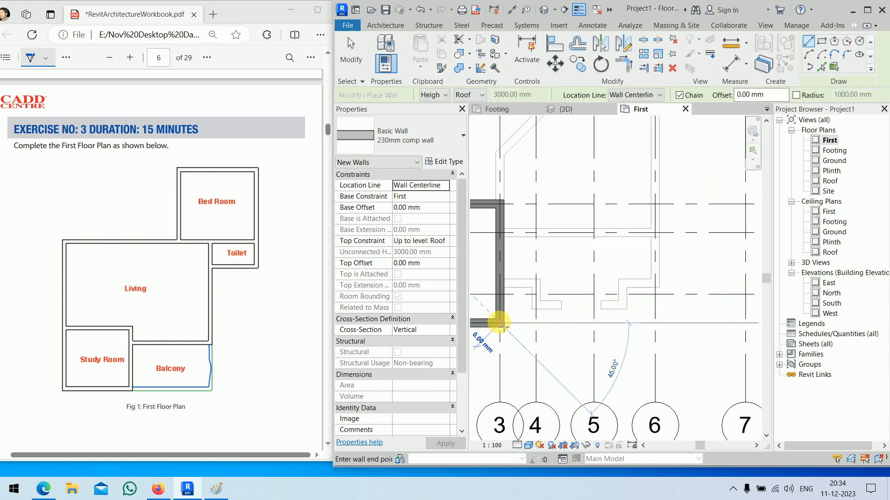
click(501, 323)
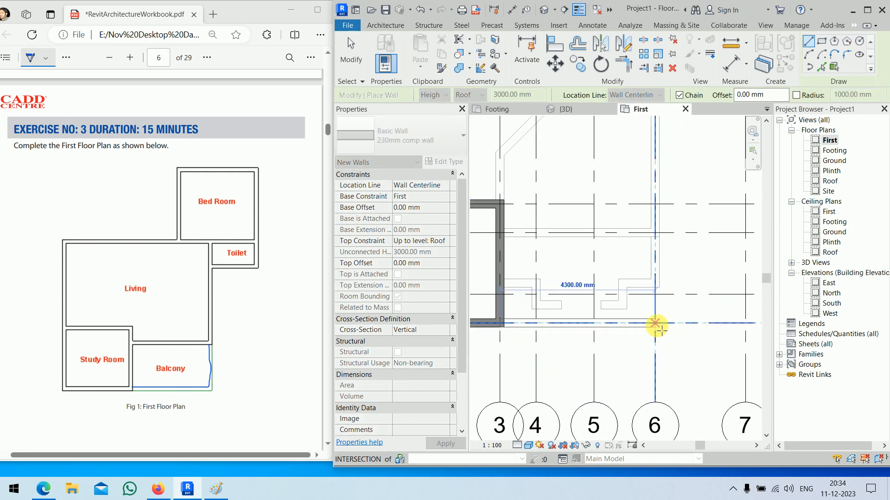
click(654, 323)
scroll(655, 207, down, 4)
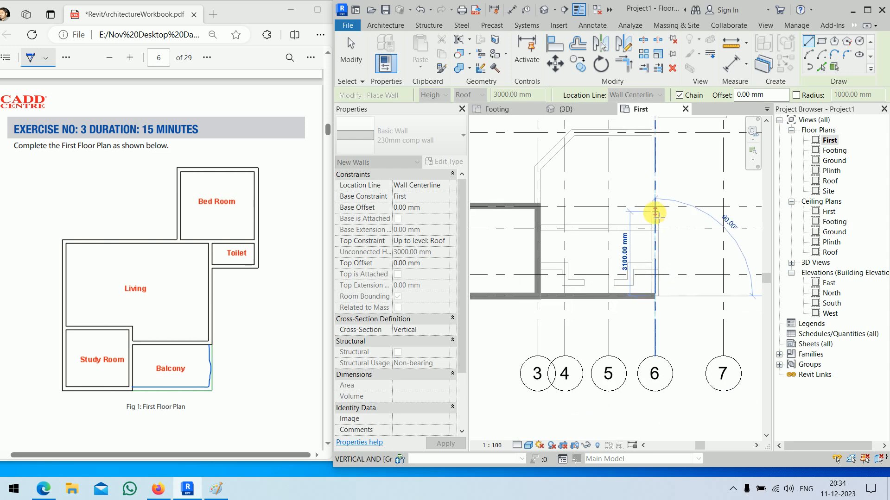
click(666, 198)
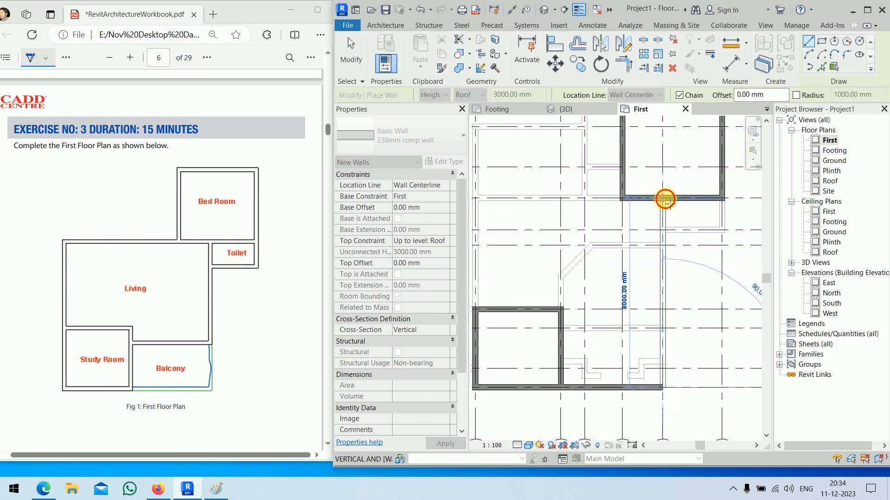
key(Escape)
- Draw the Toilet walls from the Bed Room's corner along grid 7 to grid 13, and 2500 mm across to the grid 6 wall
scroll(697, 254, up, 2)
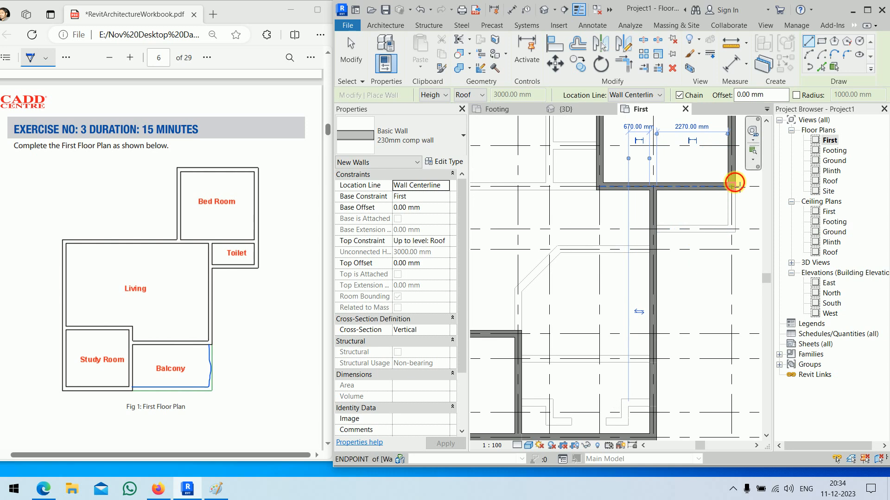
click(732, 227)
click(732, 228)
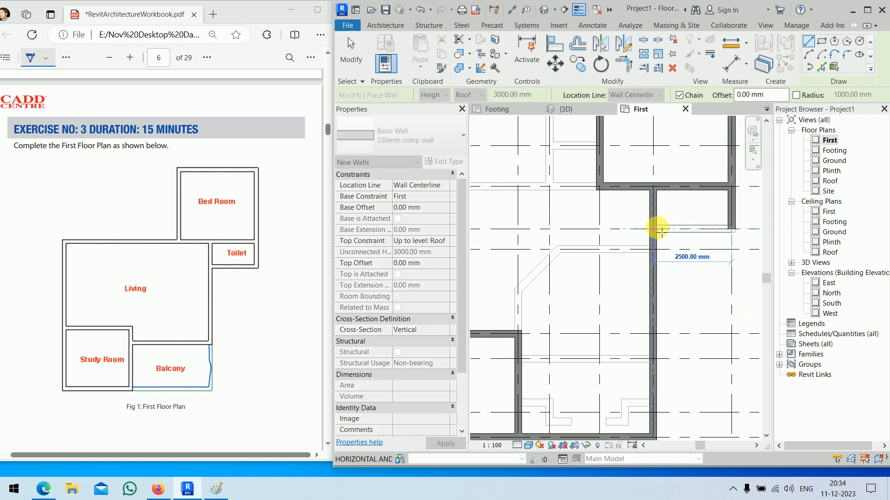
click(661, 231)
key(Escape)
- Draw the Living room's outer walls 6200 mm from the Bed Room's corner to grid 2, and along grid 2 to the Study Room's corner
scroll(708, 273, down, 1)
middle_drag(621, 272, 698, 276)
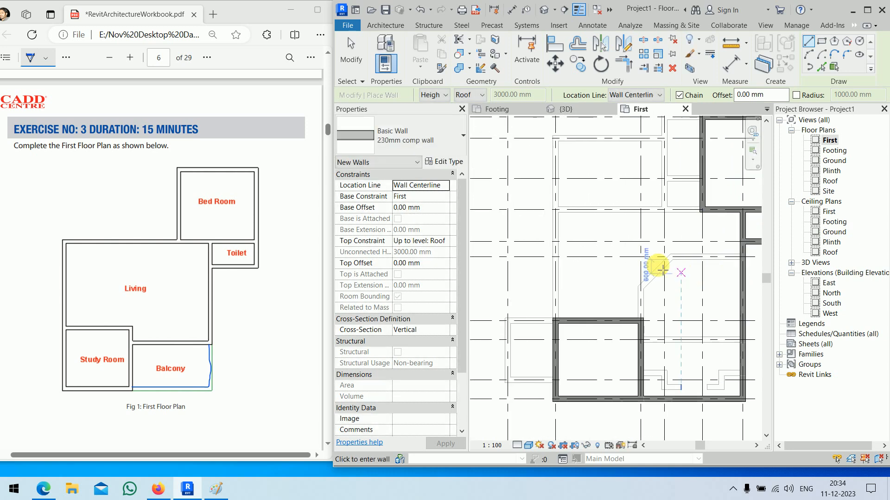
click(702, 210)
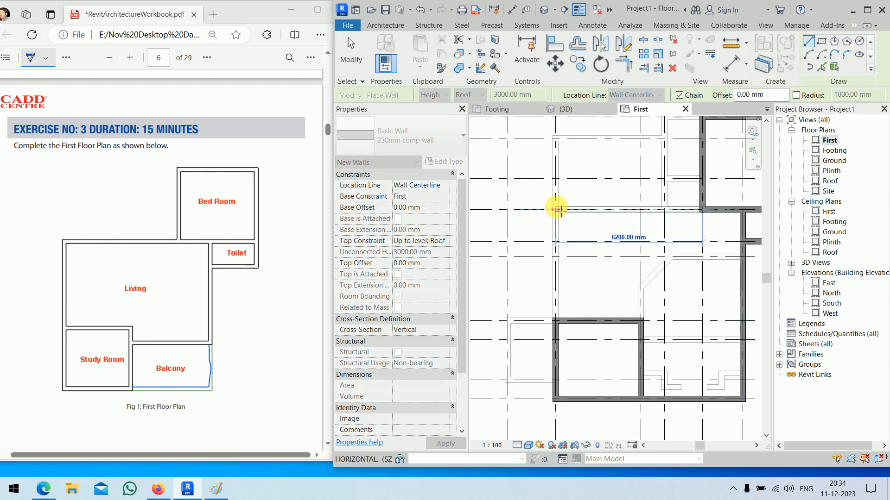
click(556, 209)
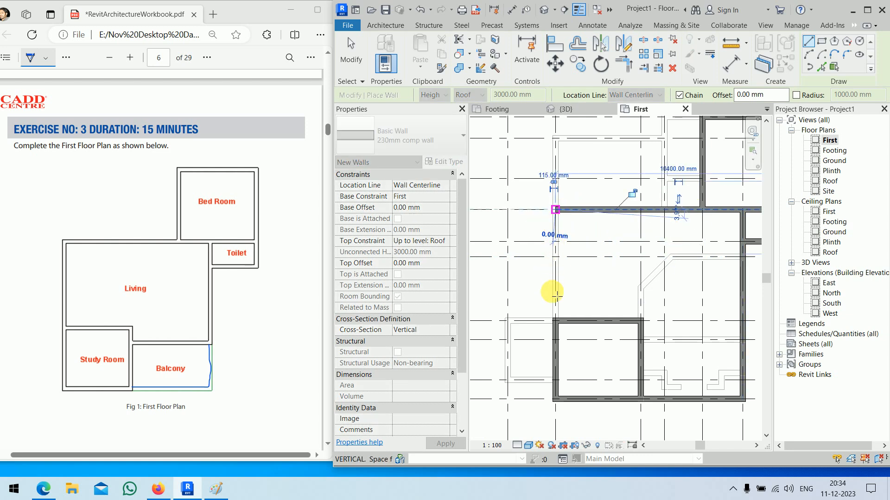
click(557, 325)
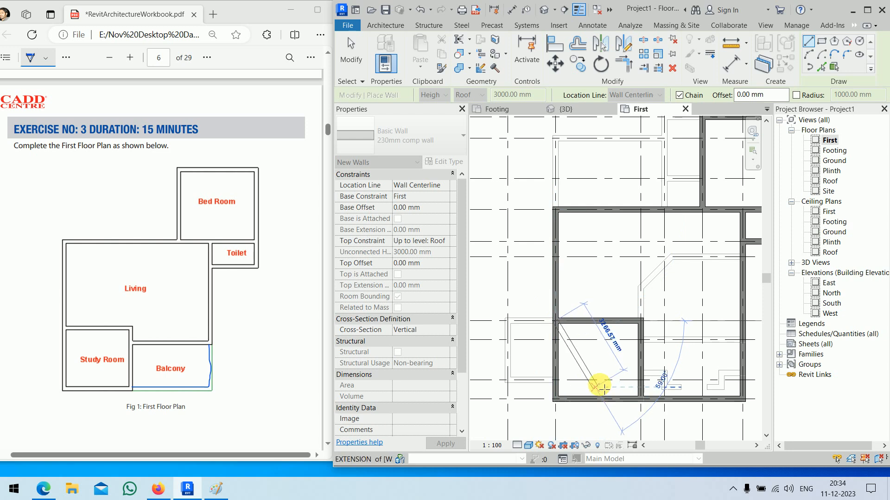
key(Escape)
- Draw the wall separating the Living room from the Balcony, between the Study Room wall on grid 3 and the grid 6 wall
middle_drag(631, 320, 533, 280)
scroll(541, 307, up, 2)
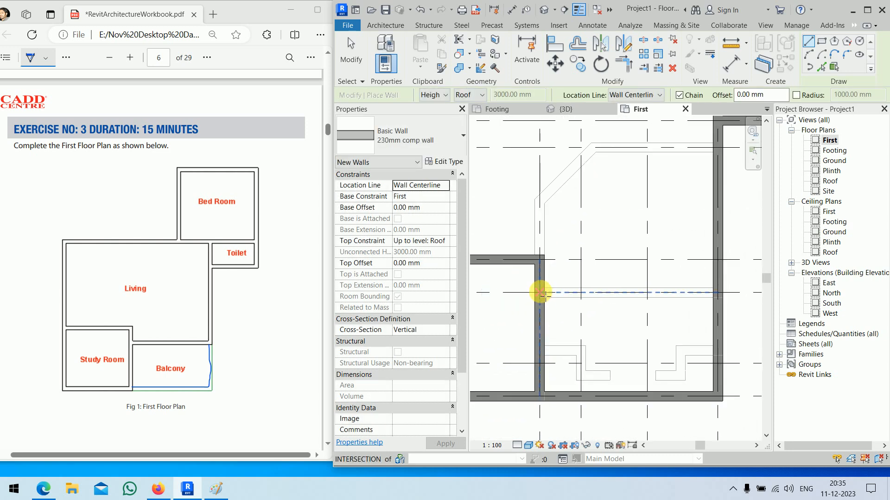
click(540, 293)
click(718, 293)
key(Escape)
key(Escape)
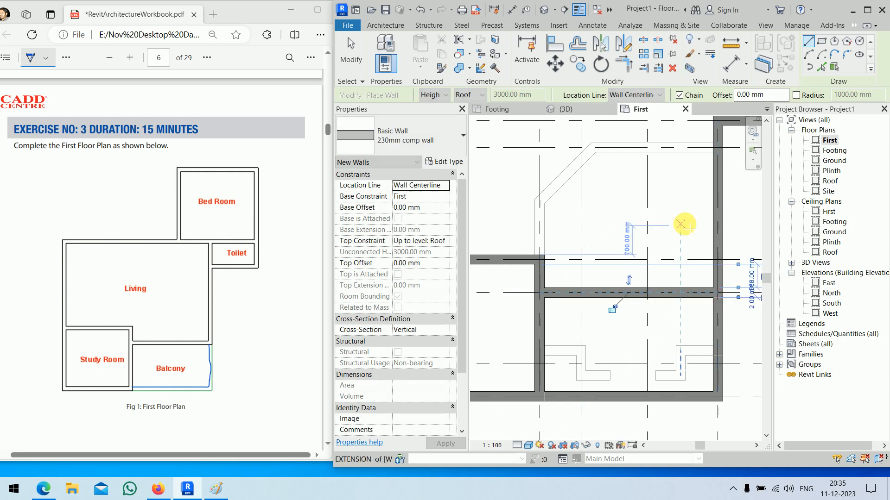
- Show the building in the {3D} view and examine the first floor walls
scroll(678, 214, down, 3)
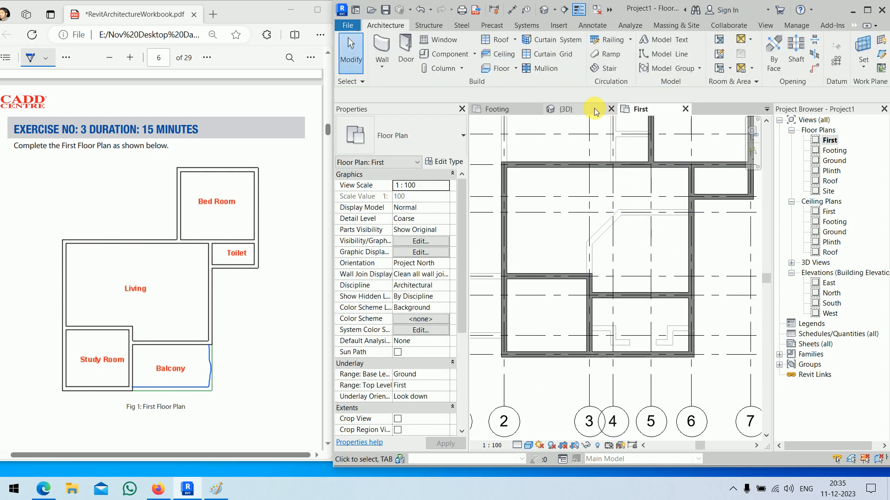
click(566, 109)
shift+middle_drag(585, 281, 601, 306)
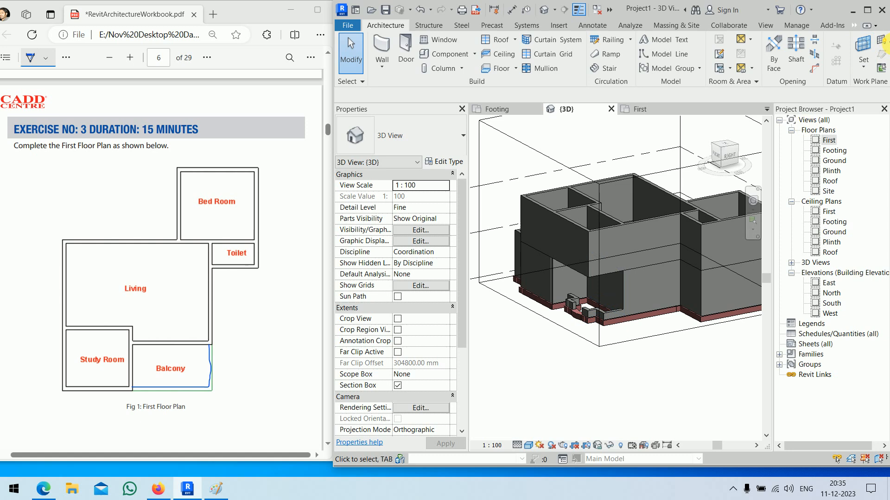
- Switch to the workbook PDF in full-window size, go to Exercise 4 and underline its aim "Add openings to the wall" with the pen
click(317, 9)
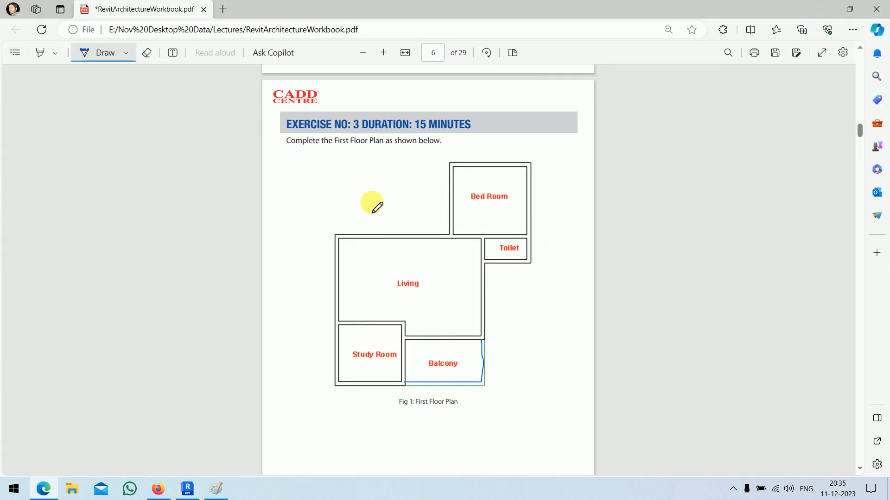
scroll(380, 204, up, 15)
scroll(384, 204, down, 10)
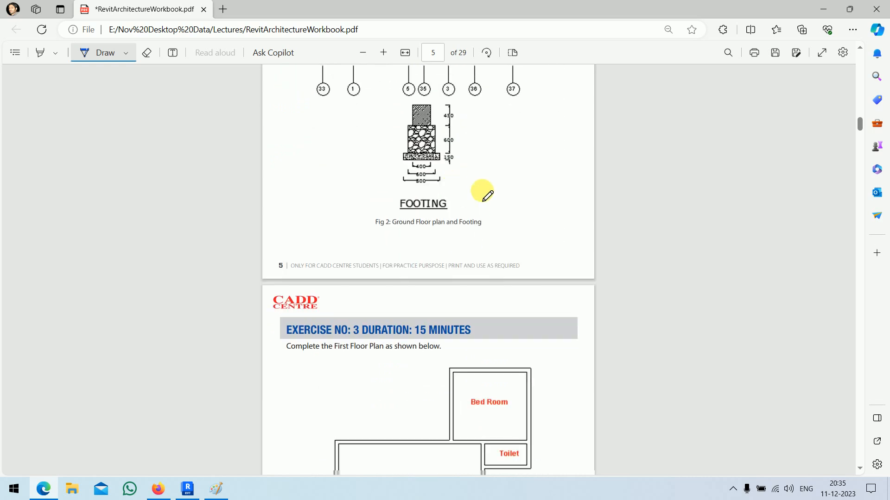
scroll(482, 191, down, 12)
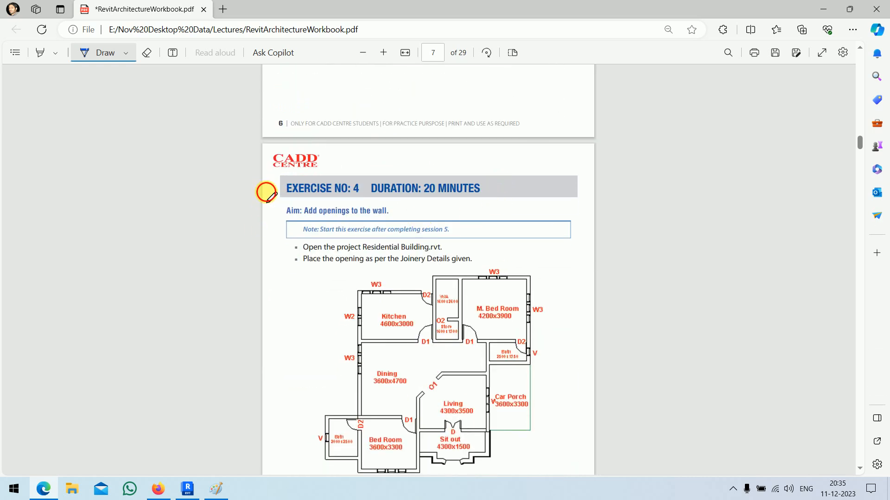
drag(298, 219, 395, 218)
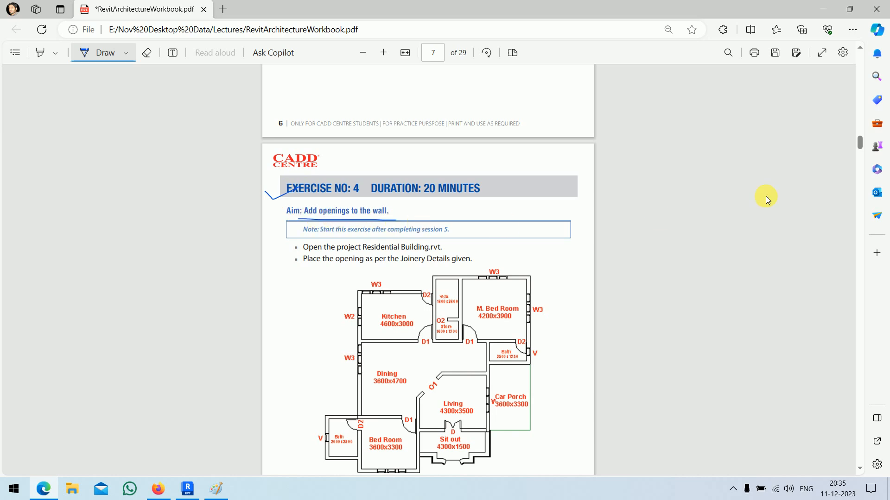
- Minimize the workbook, return to Revit with its window maximized, and examine the whole building in 3D from the front
click(827, 14)
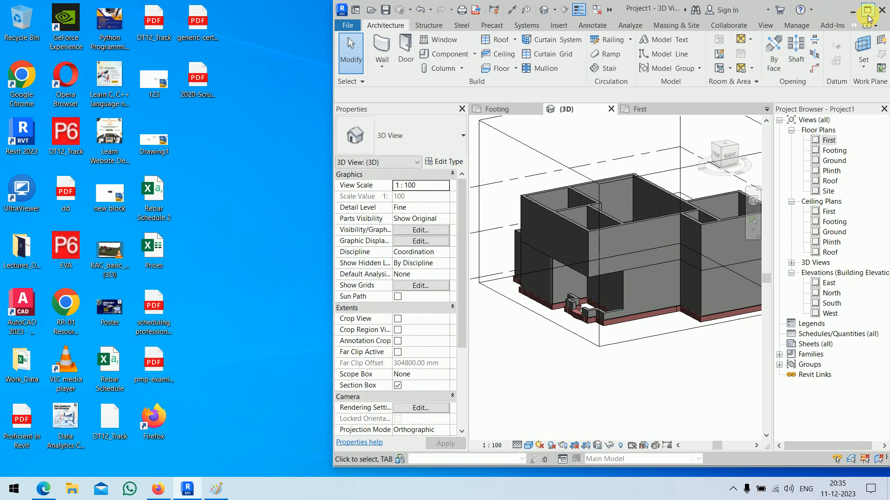
click(867, 9)
scroll(574, 347, down, 3)
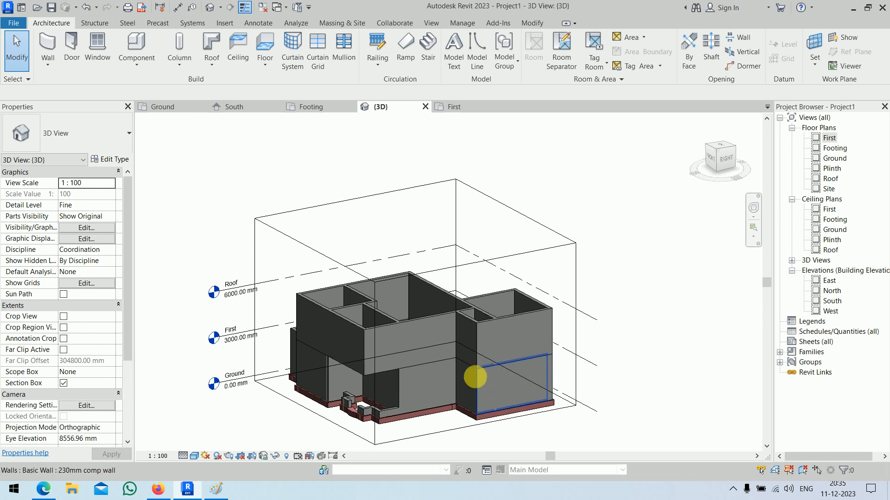
shift+middle_drag(475, 376, 622, 359)
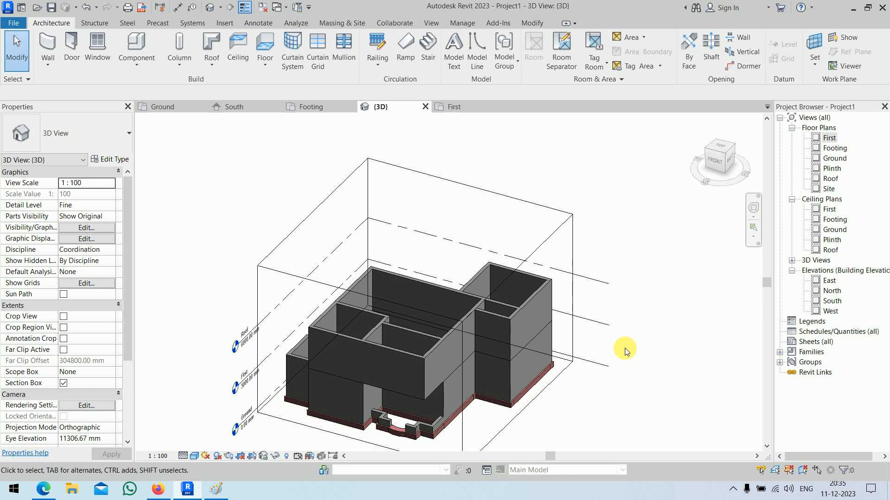
middle_drag(626, 347, 642, 289)
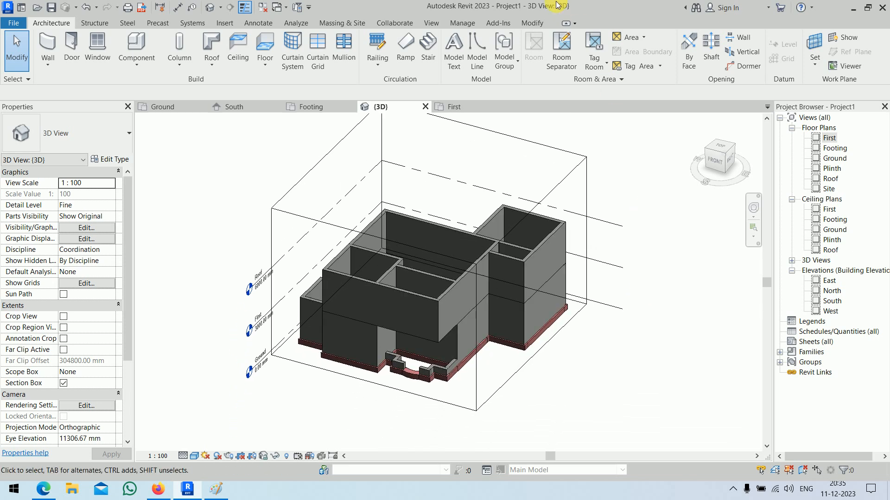
click(532, 23)
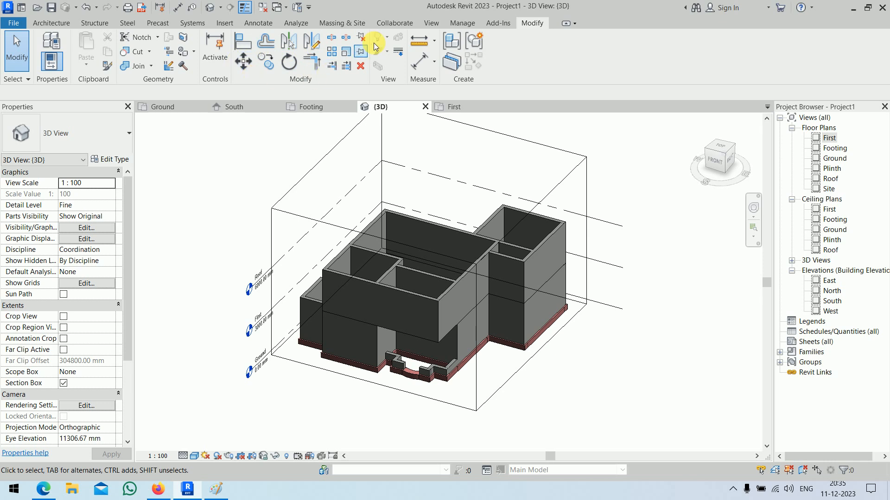
click(234, 164)
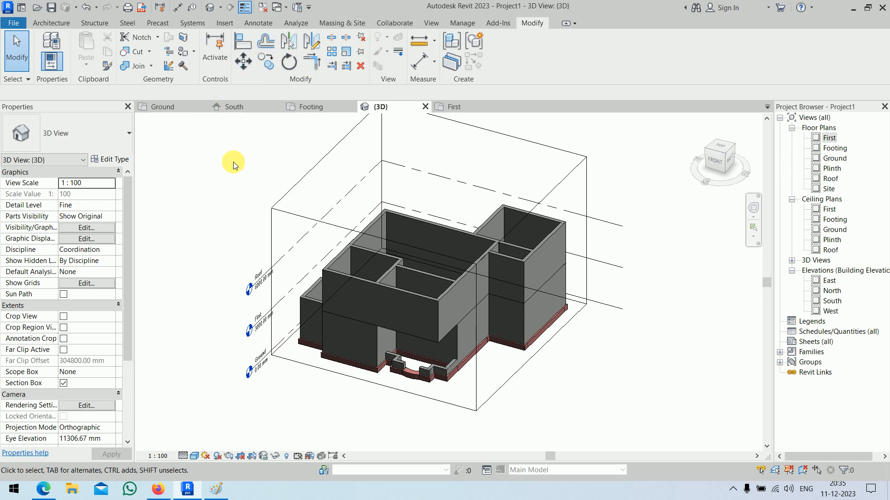